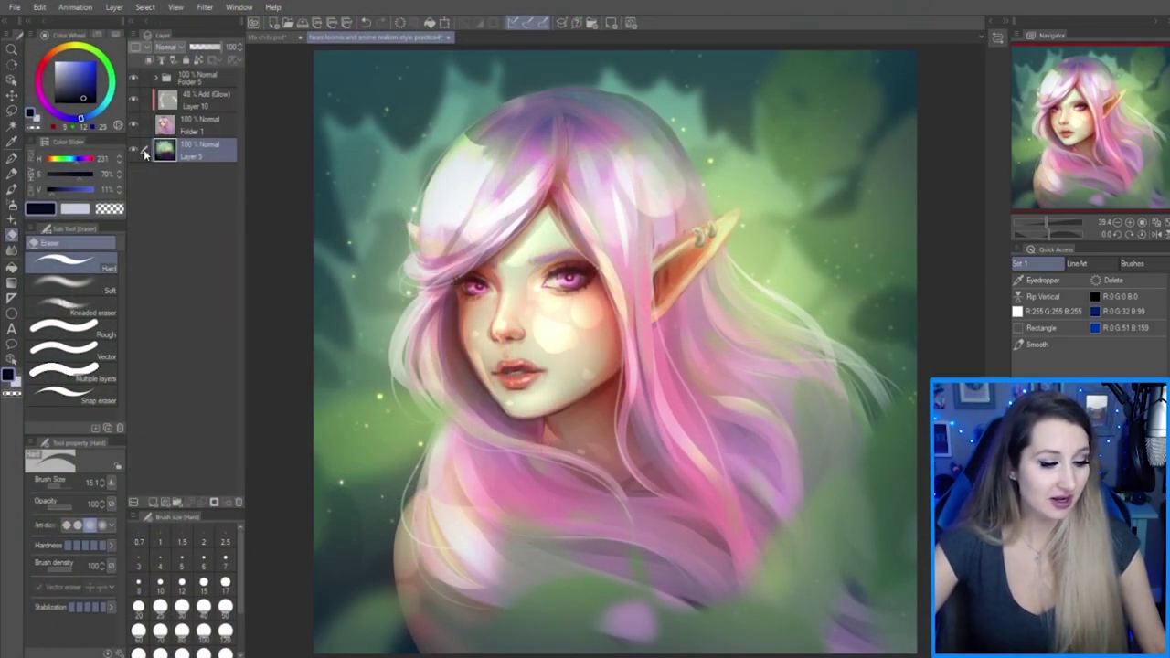
# Hide and show the green background layer and the elf character layer in turn to see what each contains
pyautogui.click(134, 149)
pyautogui.click(133, 149)
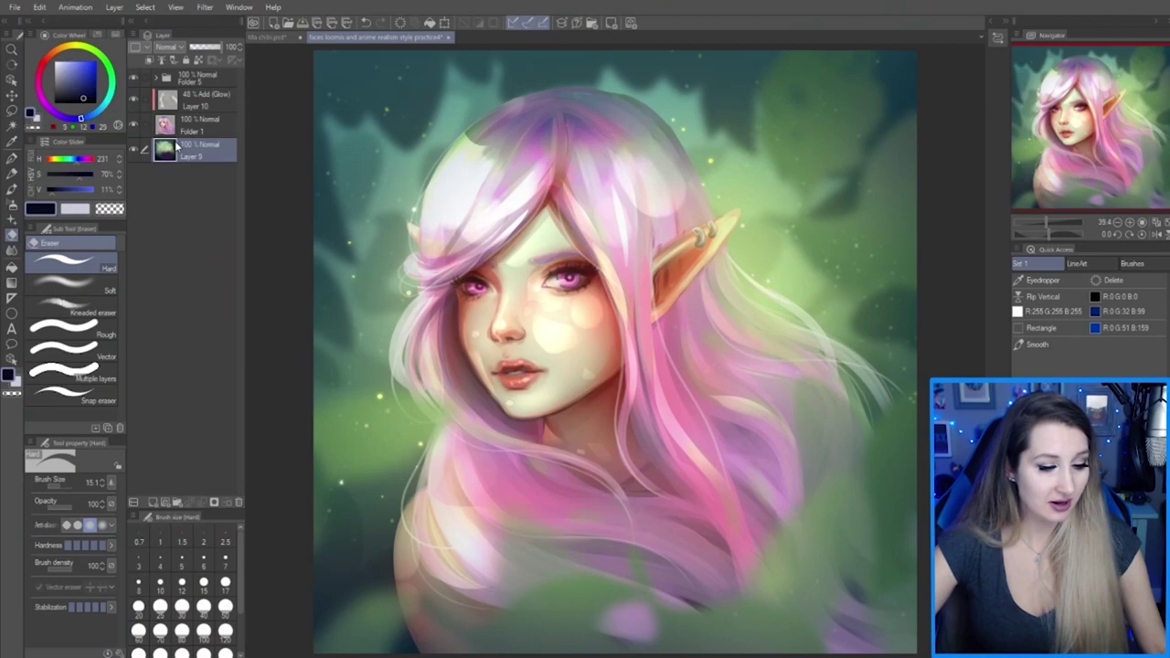
pyautogui.click(133, 124)
pyautogui.click(133, 124)
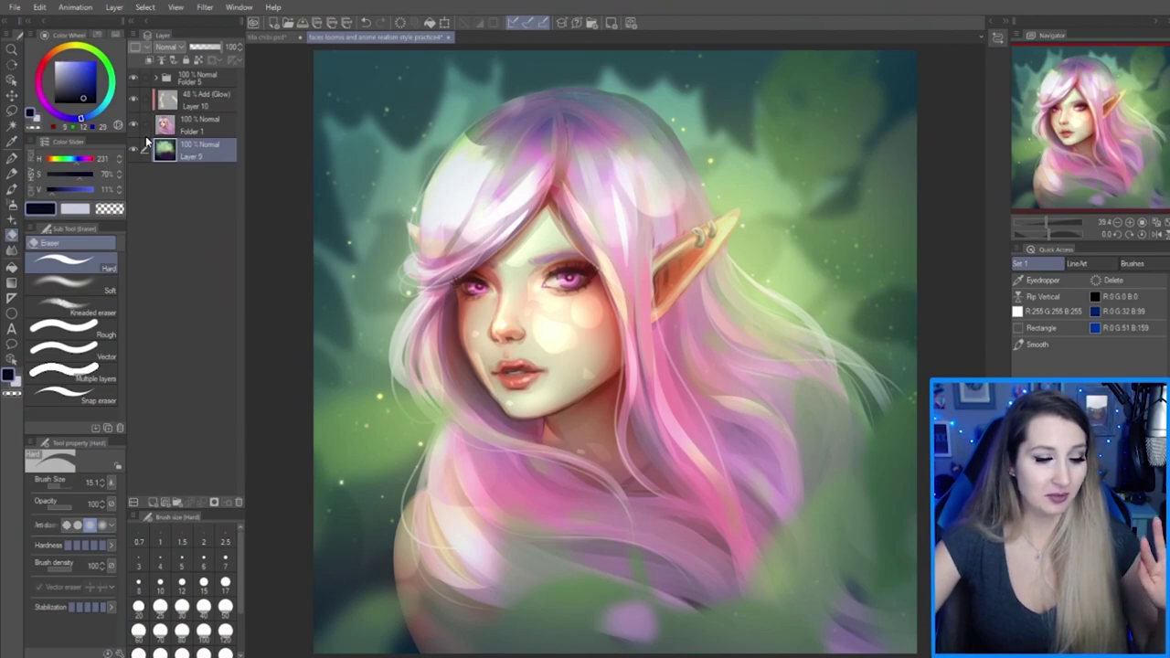
# Select the Add (Glow) layer and toggle its visibility to compare the painting with and without it, leaving it hidden
pyautogui.click(215, 128)
pyautogui.click(148, 100)
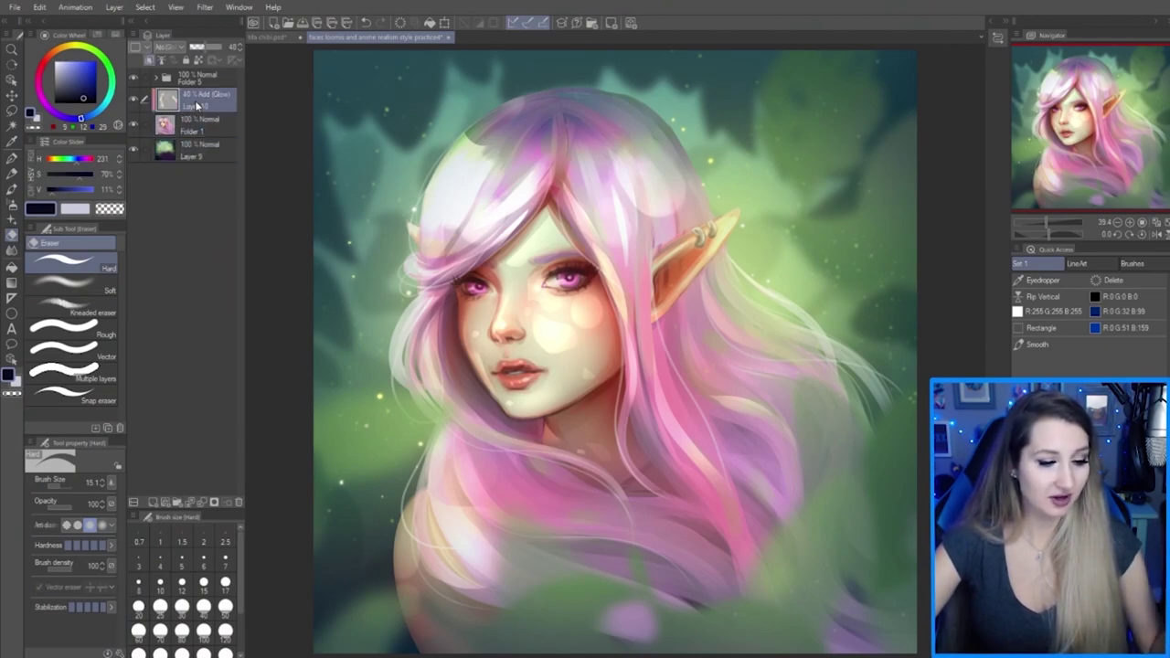
pyautogui.click(135, 101)
pyautogui.click(136, 100)
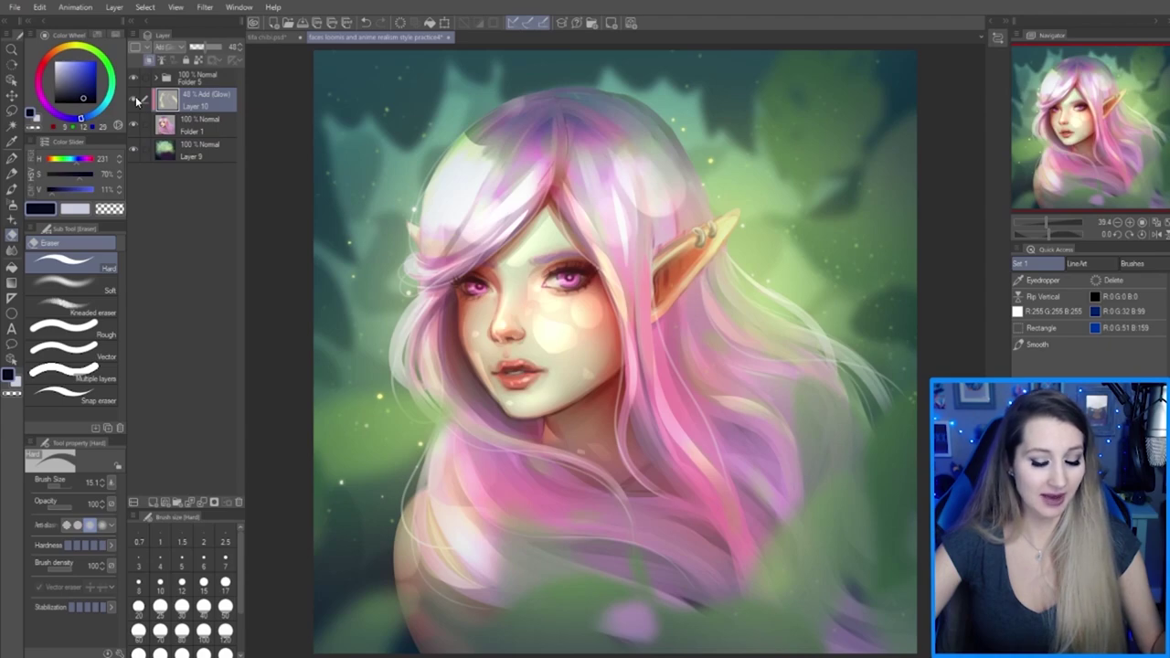
pyautogui.click(136, 101)
# Move background Layer 9 above the character and back to the bottom of the stack, and show the Add (Glow) layer again
pyautogui.click(203, 158)
pyautogui.doubleClick(194, 159)
pyautogui.moveTo(190, 158); pyautogui.dragTo(190, 87)
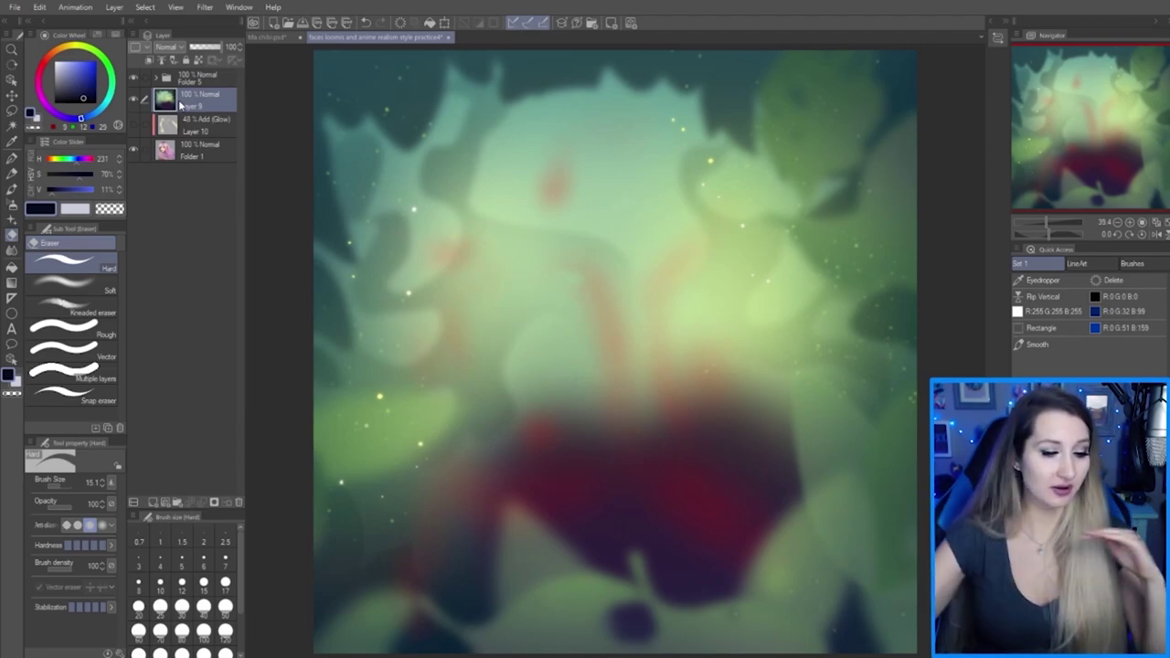
pyautogui.moveTo(180, 105); pyautogui.dragTo(177, 160)
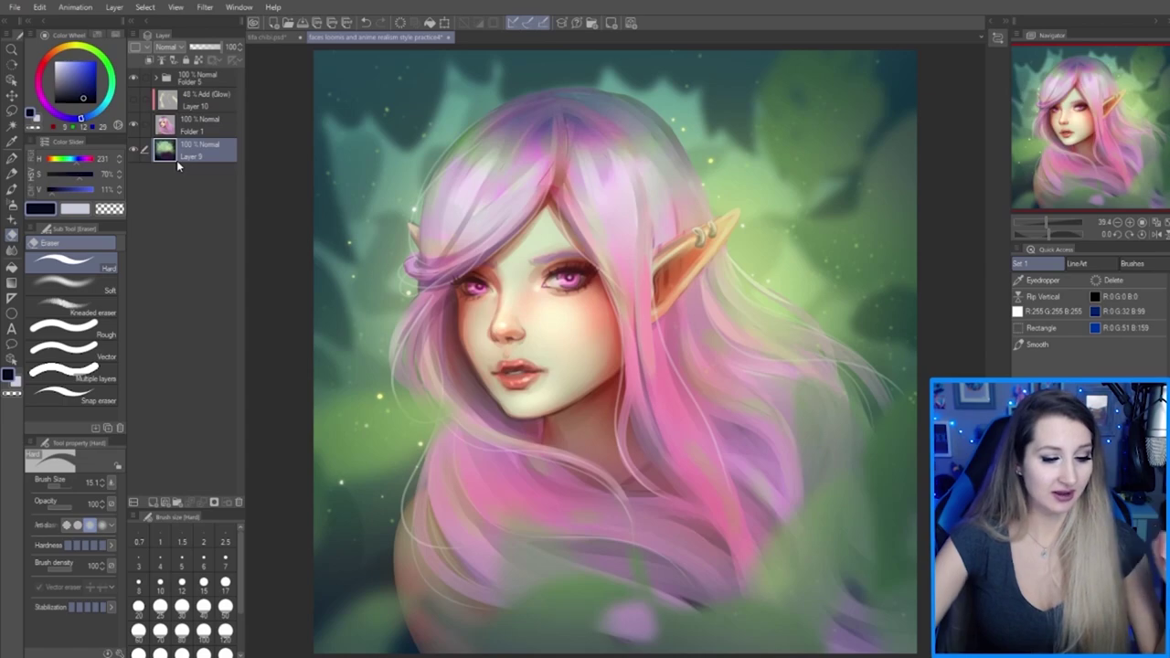
pyautogui.click(134, 100)
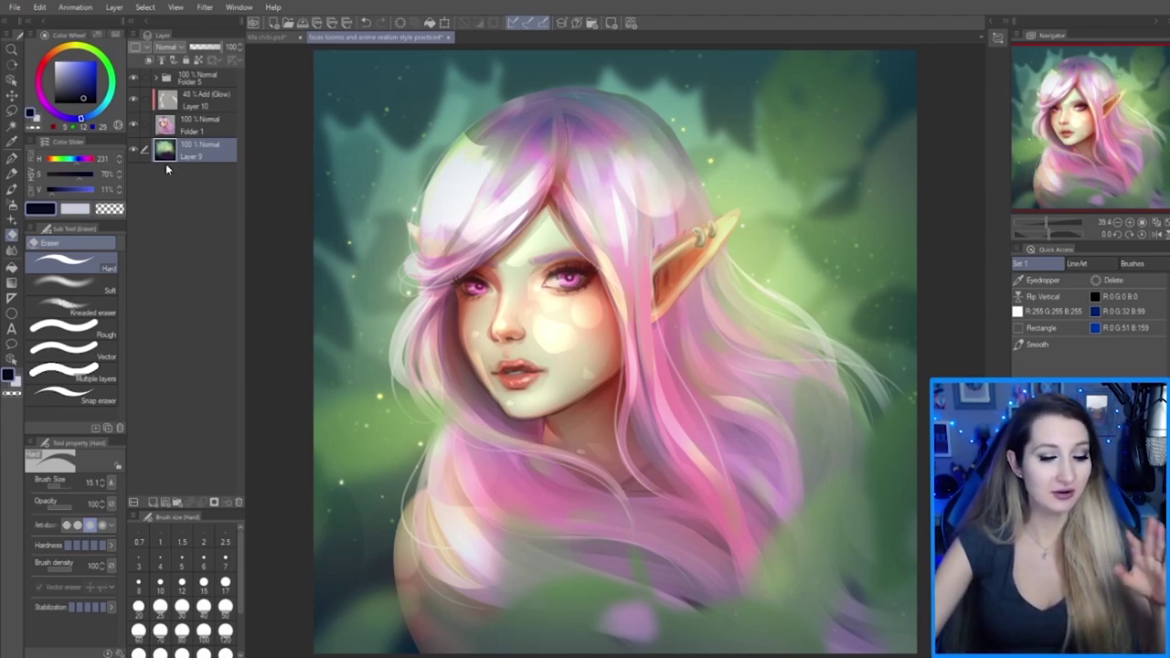
# Toggle the visibility of Layer 9 and Folder 1 again to compare the separate background and character
pyautogui.click(133, 150)
pyautogui.click(134, 149)
pyautogui.click(134, 125)
pyautogui.click(133, 125)
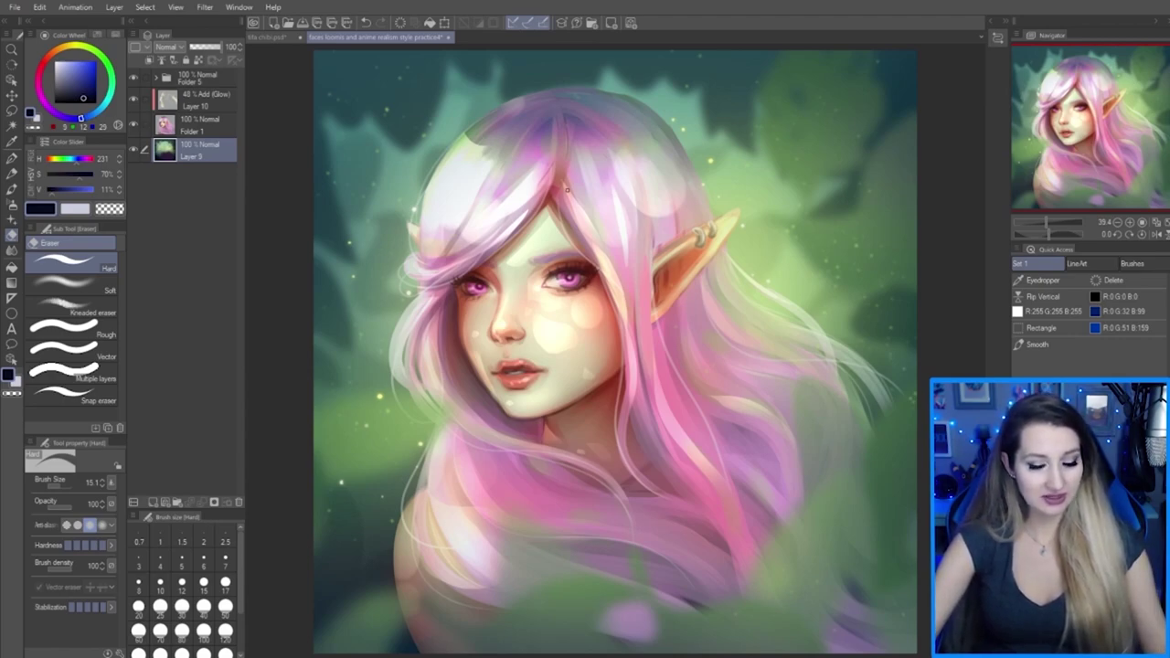
# Combine the Add (Glow) layer with the character layer below, check the merged layer's visibility, and undo the merge
pyautogui.click(199, 128)
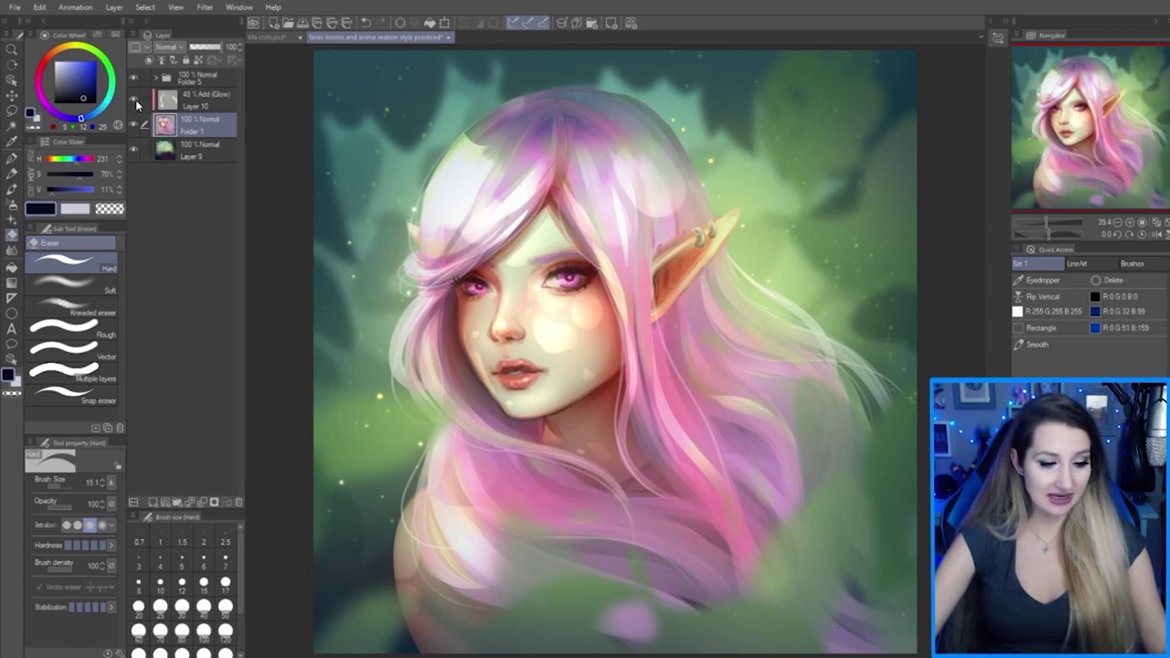
pyautogui.click(198, 107)
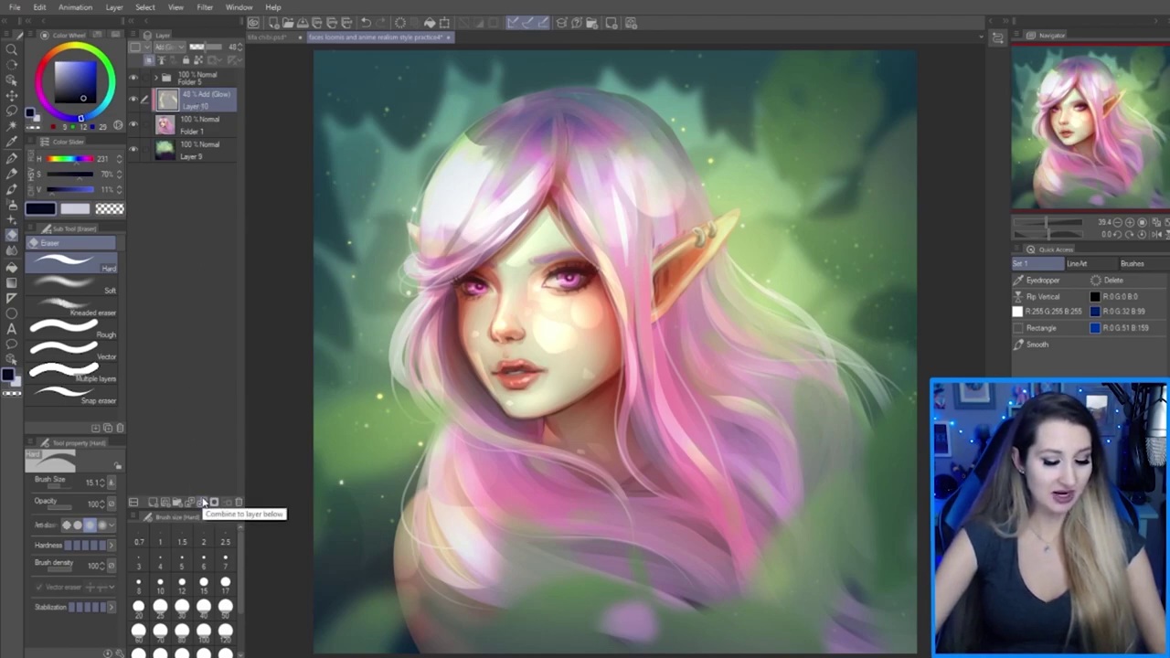
pyautogui.click(203, 504)
pyautogui.click(134, 99)
pyautogui.click(134, 100)
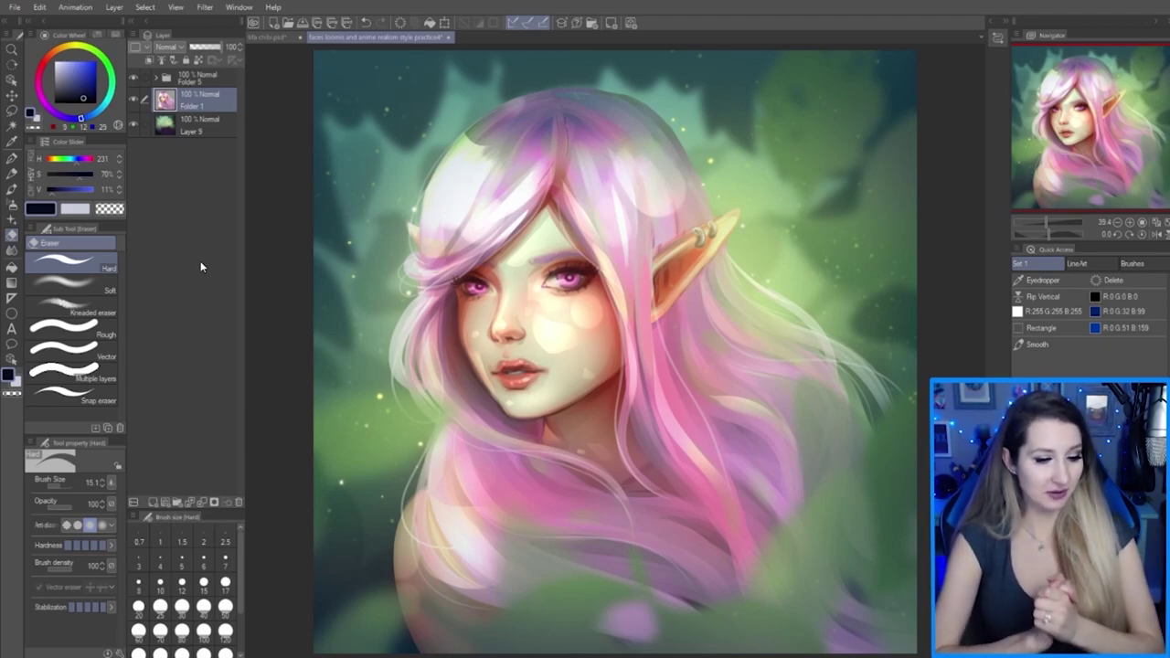
pyautogui.hotkey('ctrl', 'z')
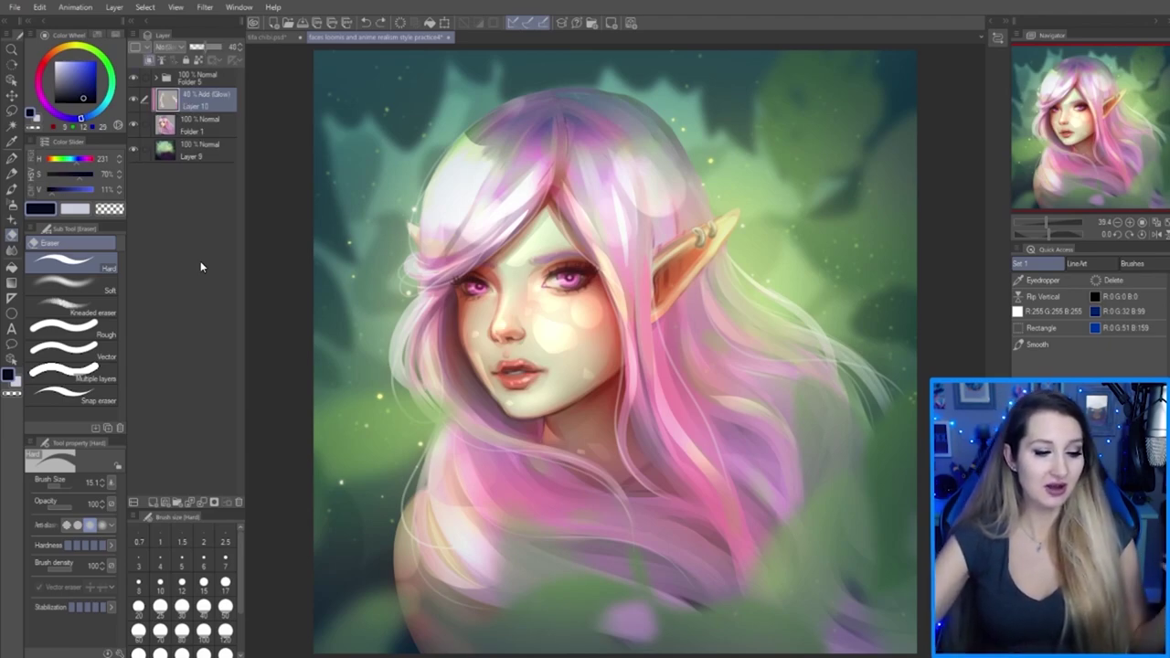
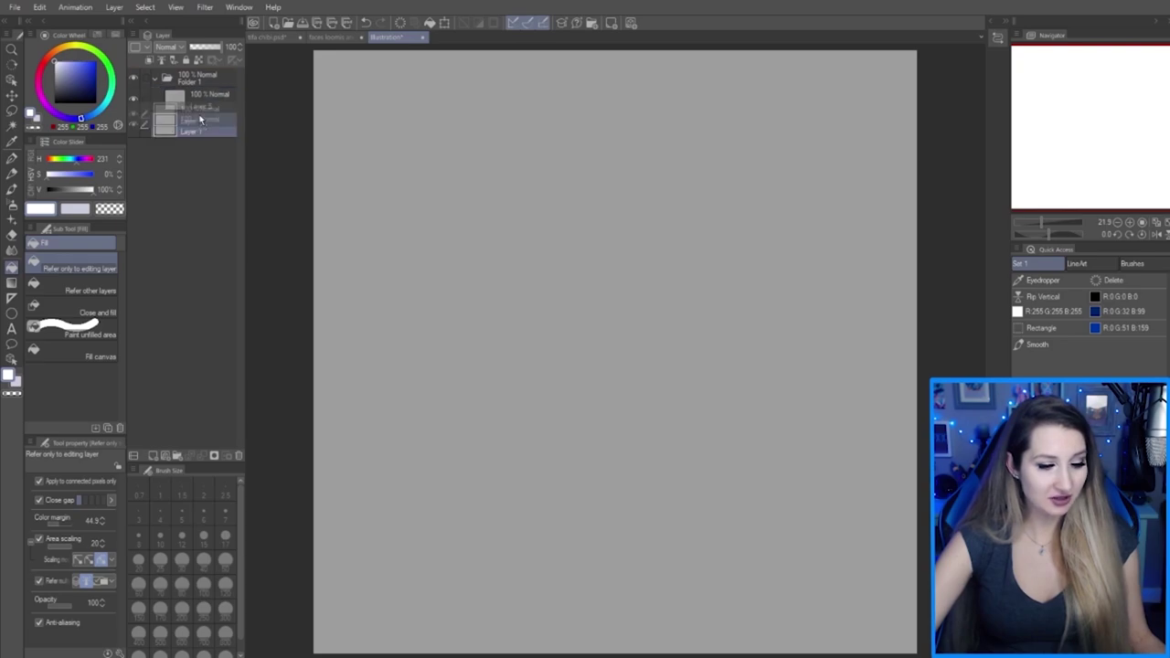
# Move Layer 1 into Folder 1 beneath Layer 5 and add new raster layers between them
pyautogui.moveTo(209, 129); pyautogui.dragTo(210, 115)
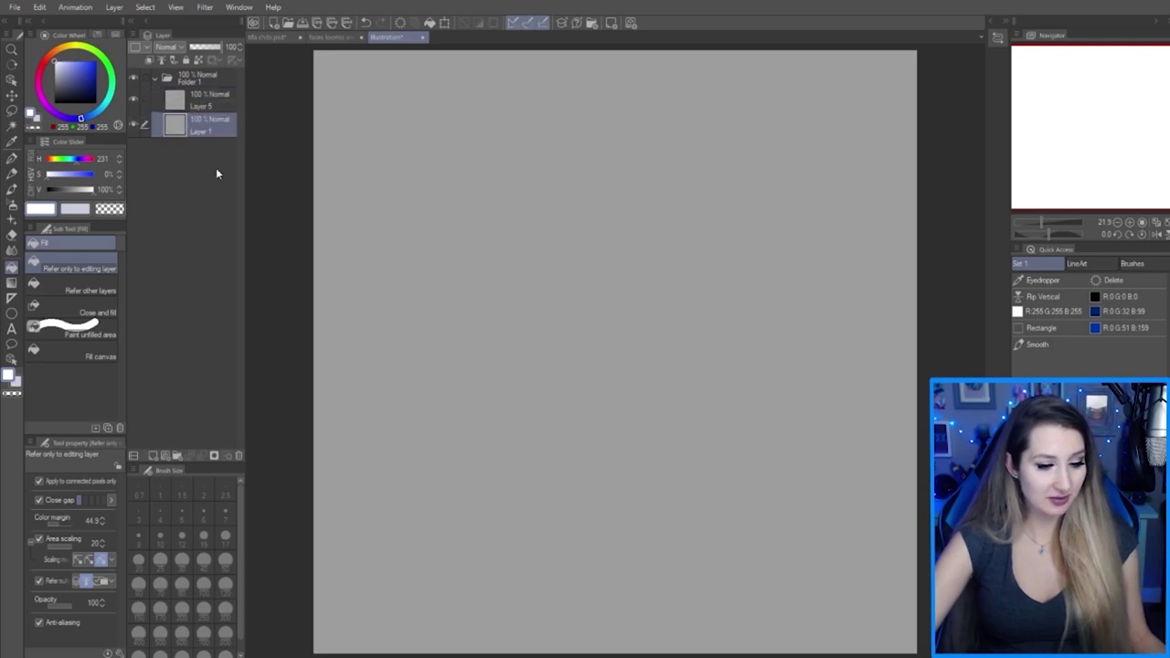
pyautogui.click(153, 456)
pyautogui.click(153, 456)
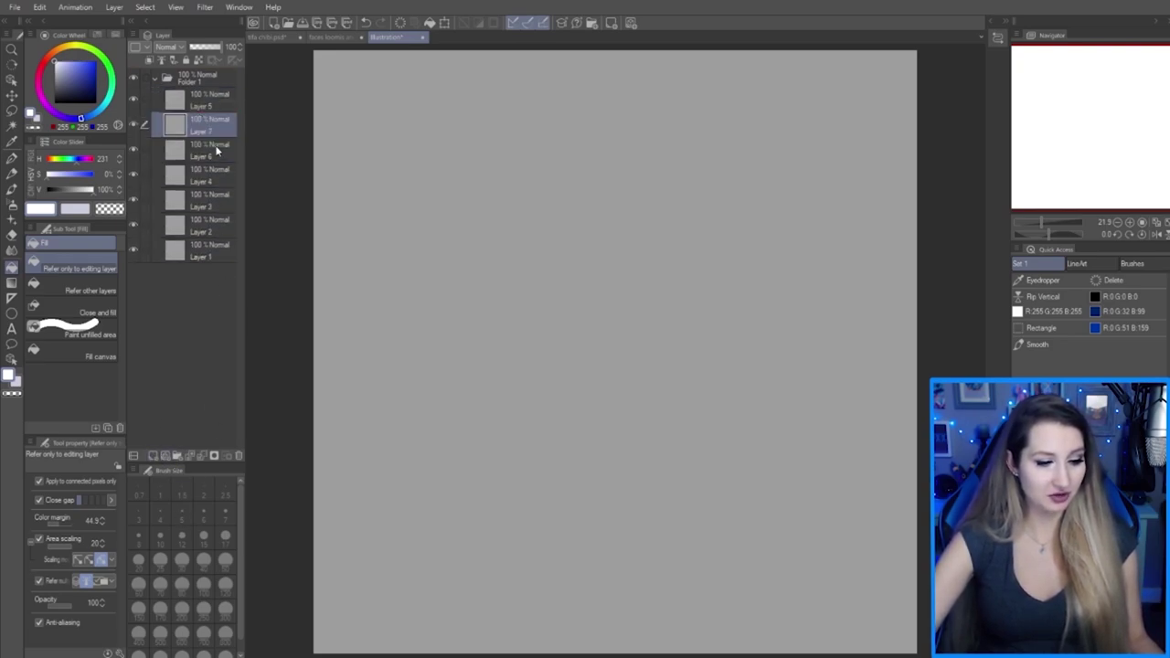
# Create a new folder inside Folder 1 and move Layers 5, 7, 6, 4 and 3 into it
pyautogui.moveTo(219, 124); pyautogui.dragTo(220, 99)
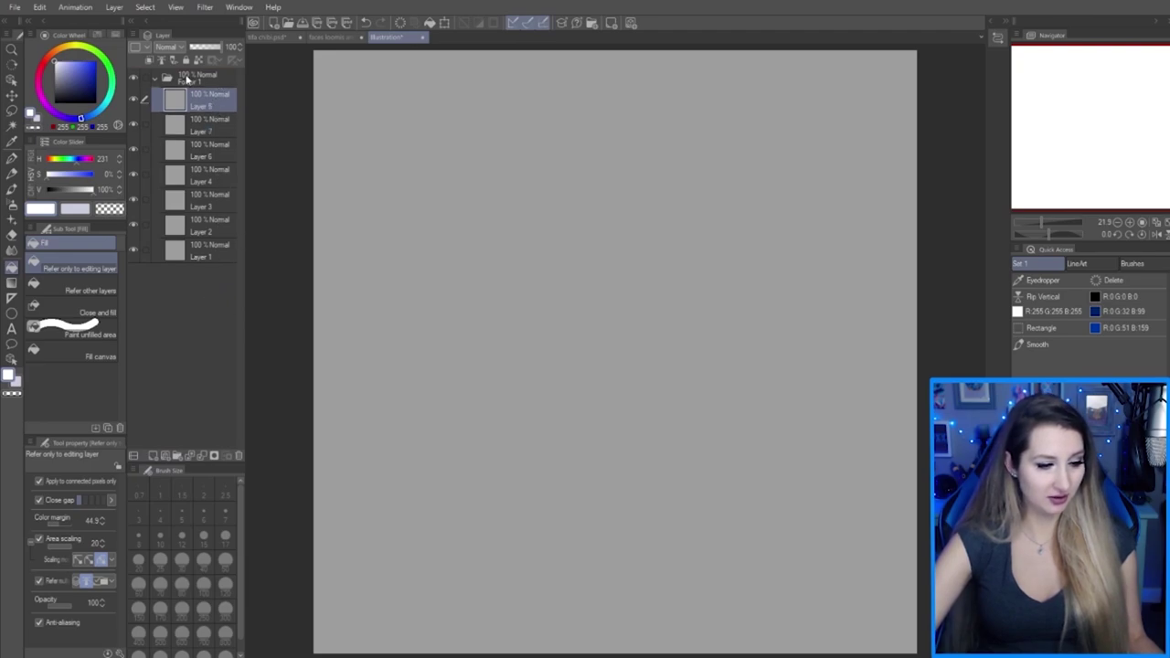
pyautogui.click(177, 456)
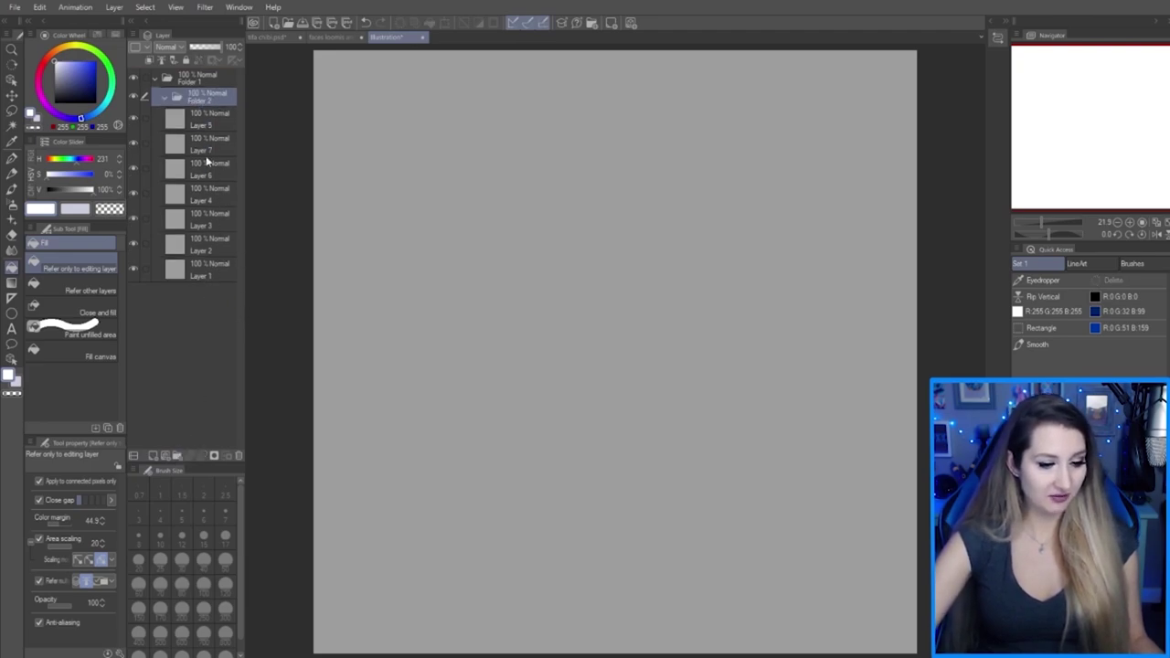
pyautogui.keyDown('shift'); pyautogui.click(214, 222); pyautogui.keyUp('shift')
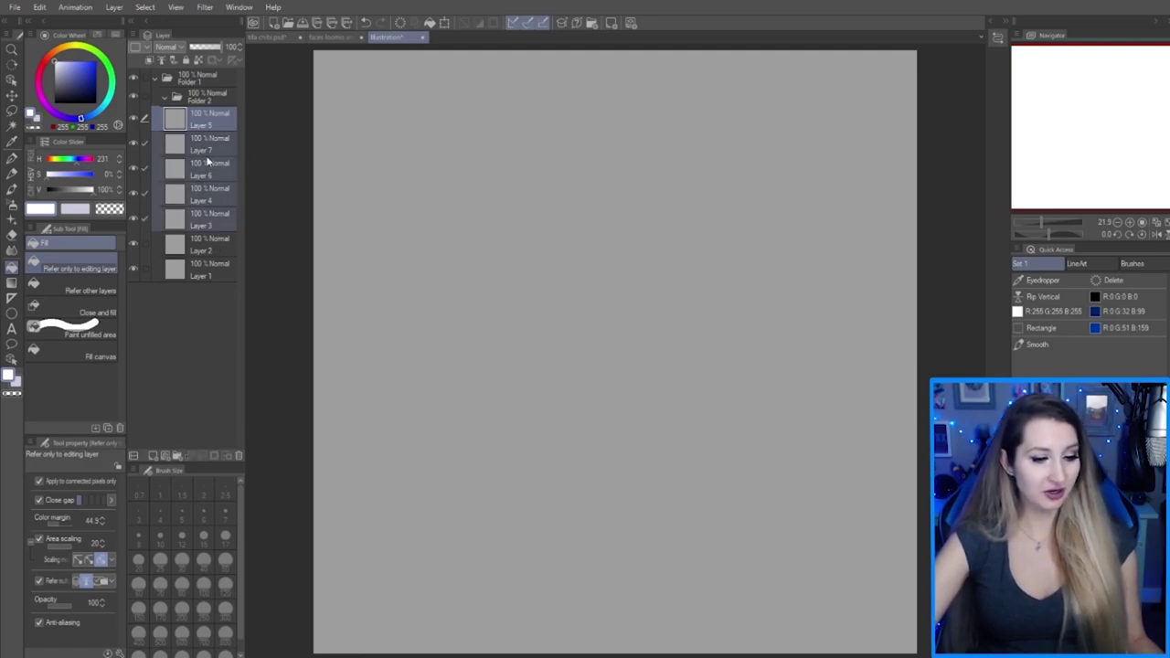
pyautogui.moveTo(201, 122); pyautogui.dragTo(168, 104)
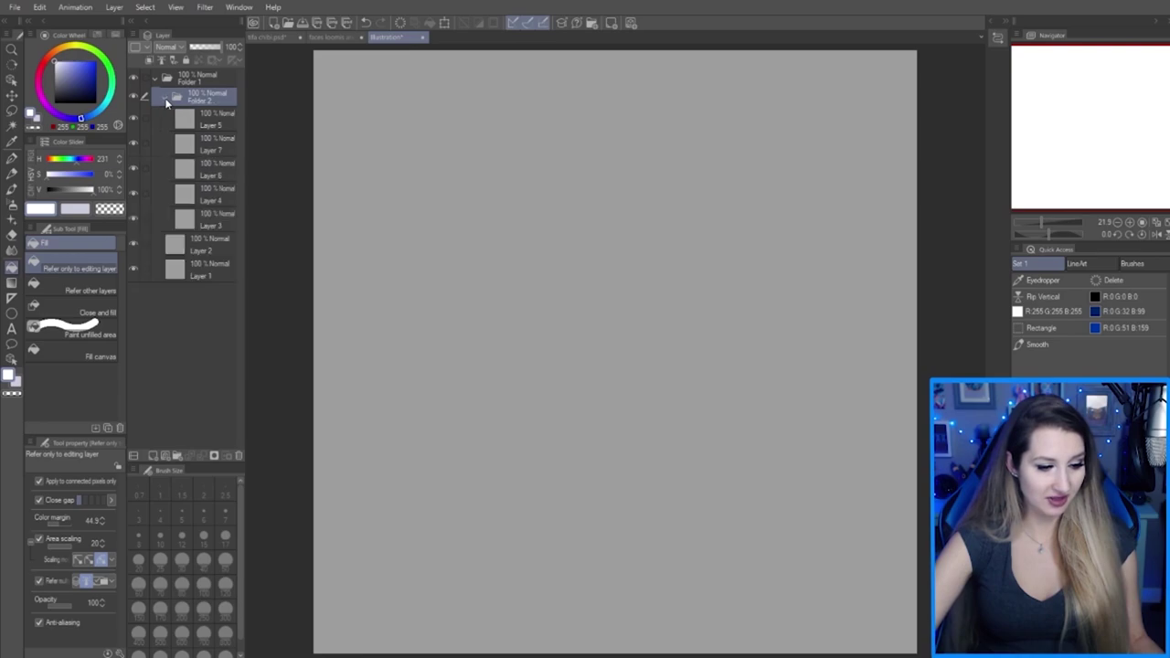
# Collapse the nested Folder 2, move it out above Folder 1 and rename it "sketch"
pyautogui.click(214, 247)
pyautogui.click(219, 269)
pyautogui.click(216, 245)
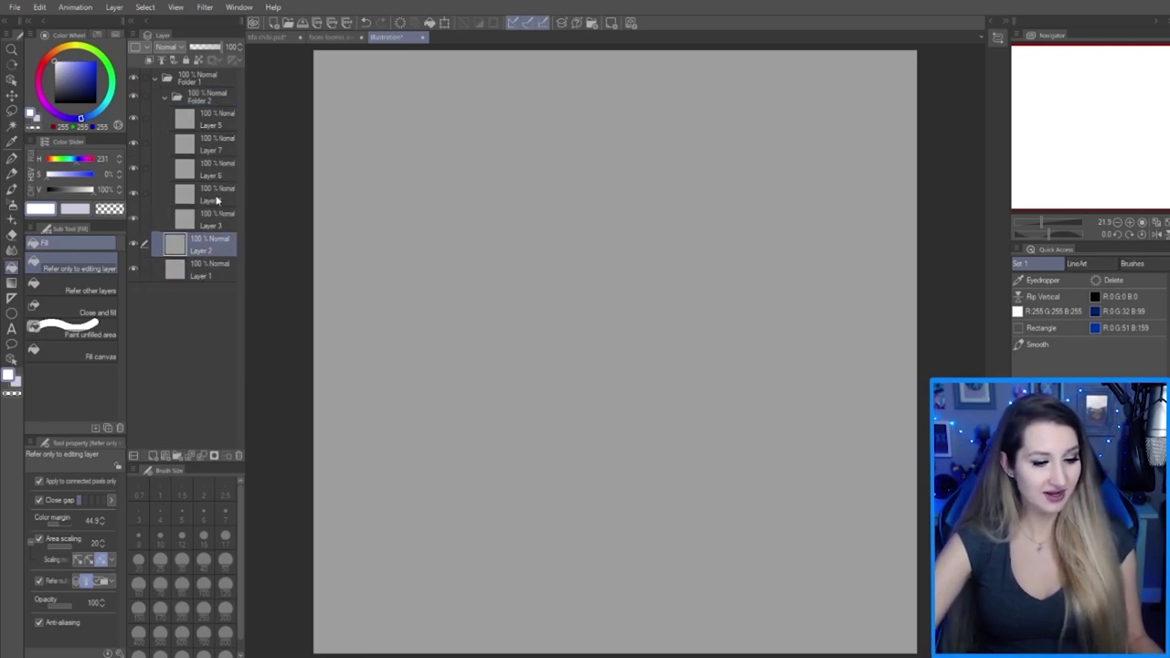
pyautogui.click(163, 98)
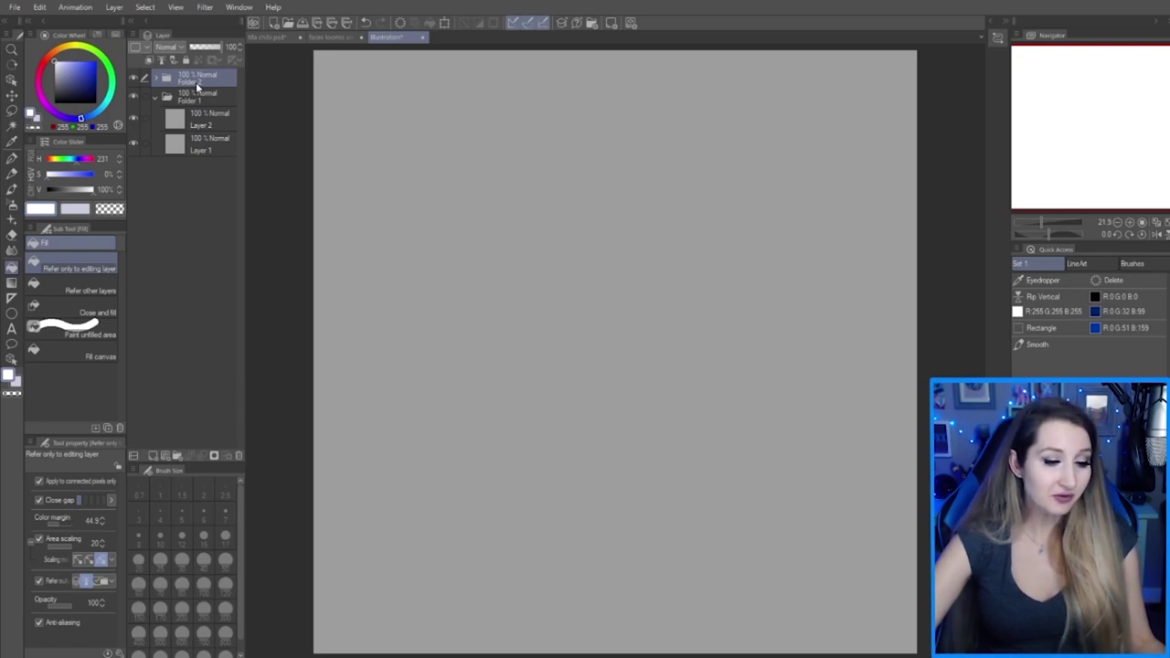
pyautogui.doubleClick(197, 80)
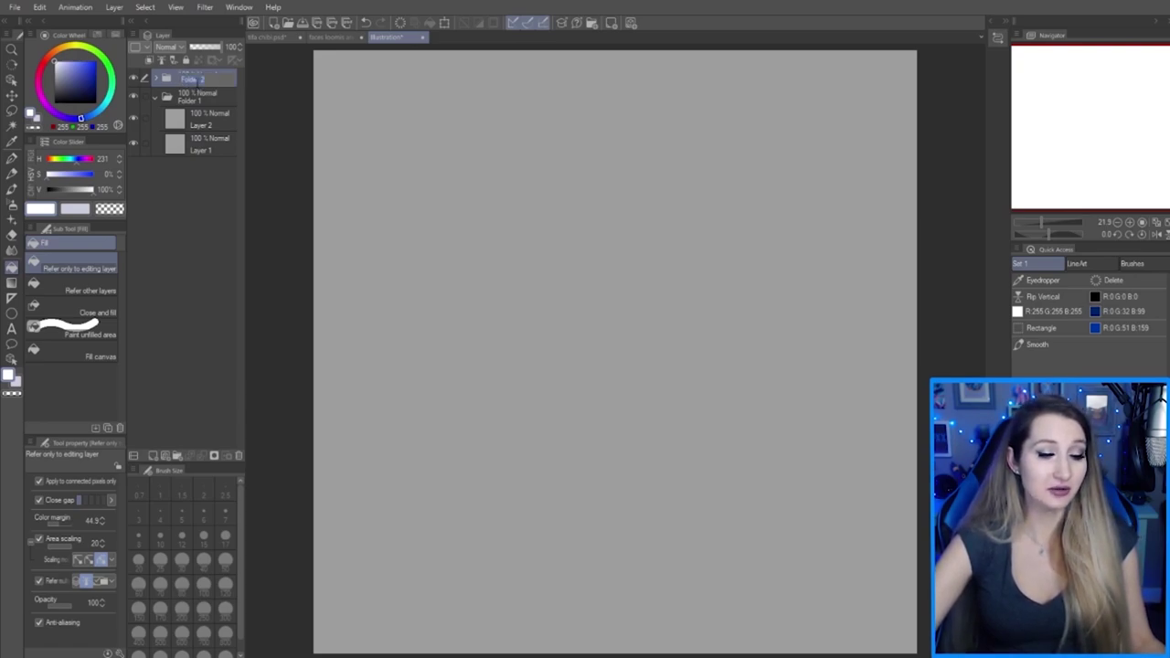
pyautogui.write('sketch')
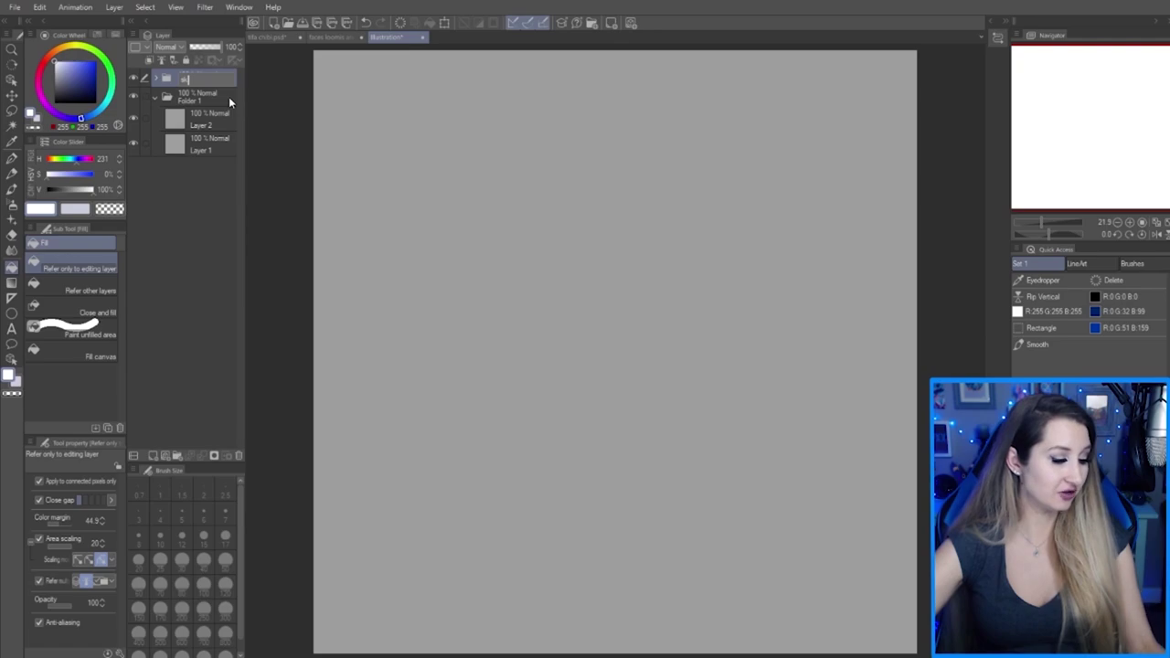
# Rename Layer 1 to "background" and give it the green palette color, using the chibi document's color-labelled layers as reference
pyautogui.click(210, 151)
pyautogui.write('background')
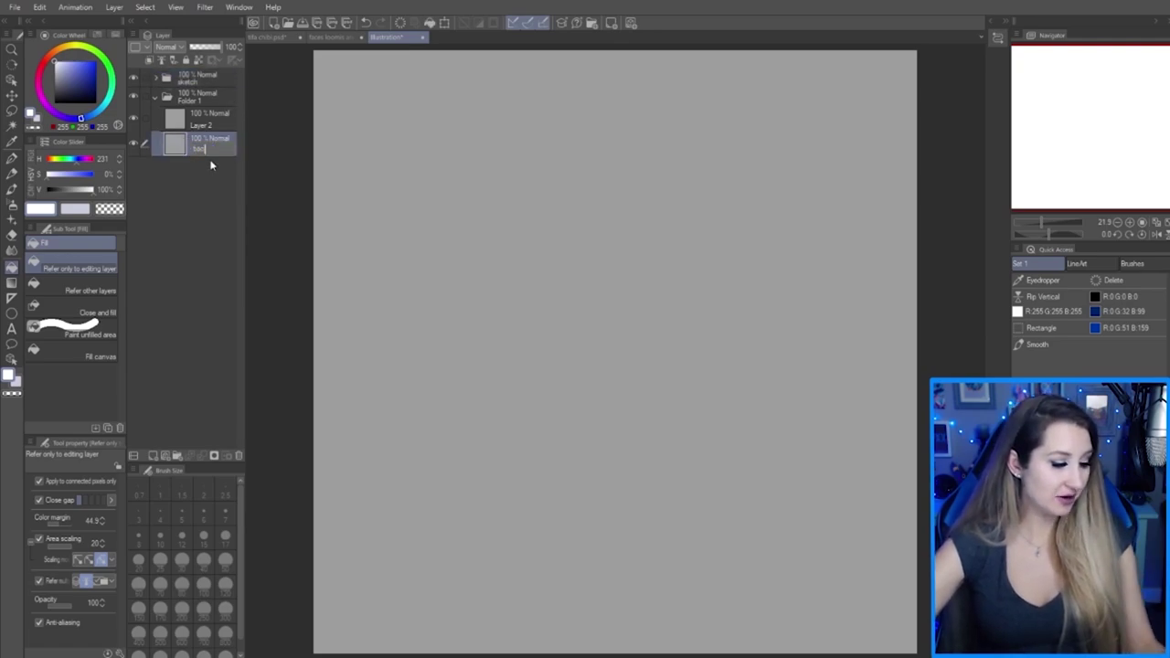
pyautogui.click(285, 39)
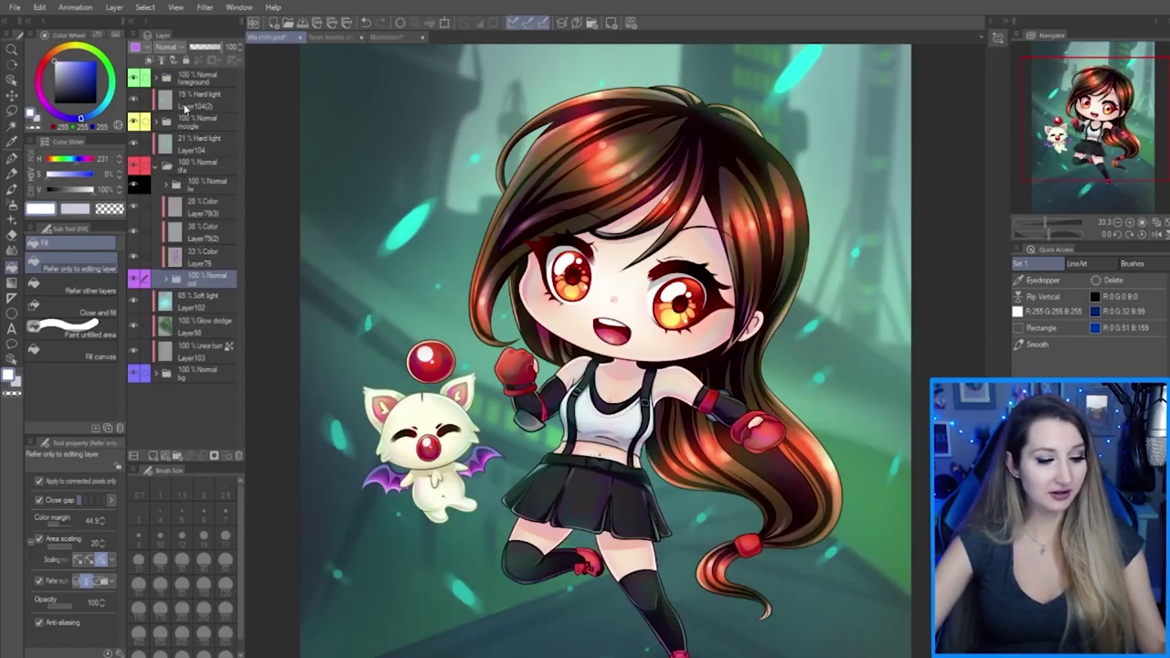
pyautogui.click(396, 39)
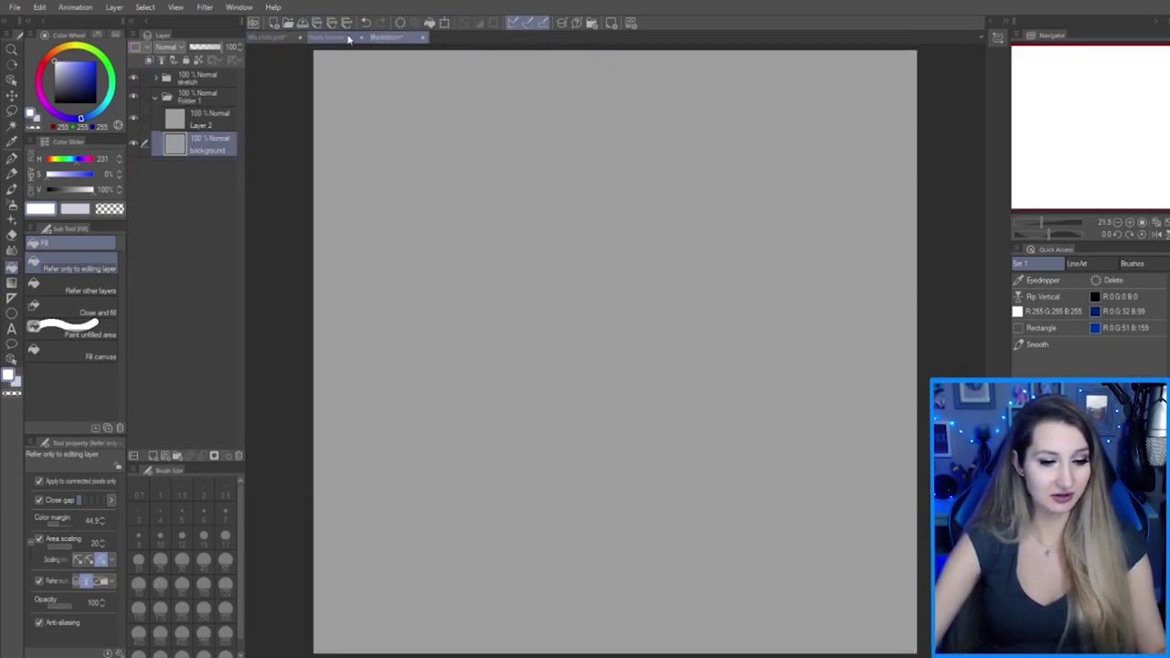
pyautogui.click(148, 48)
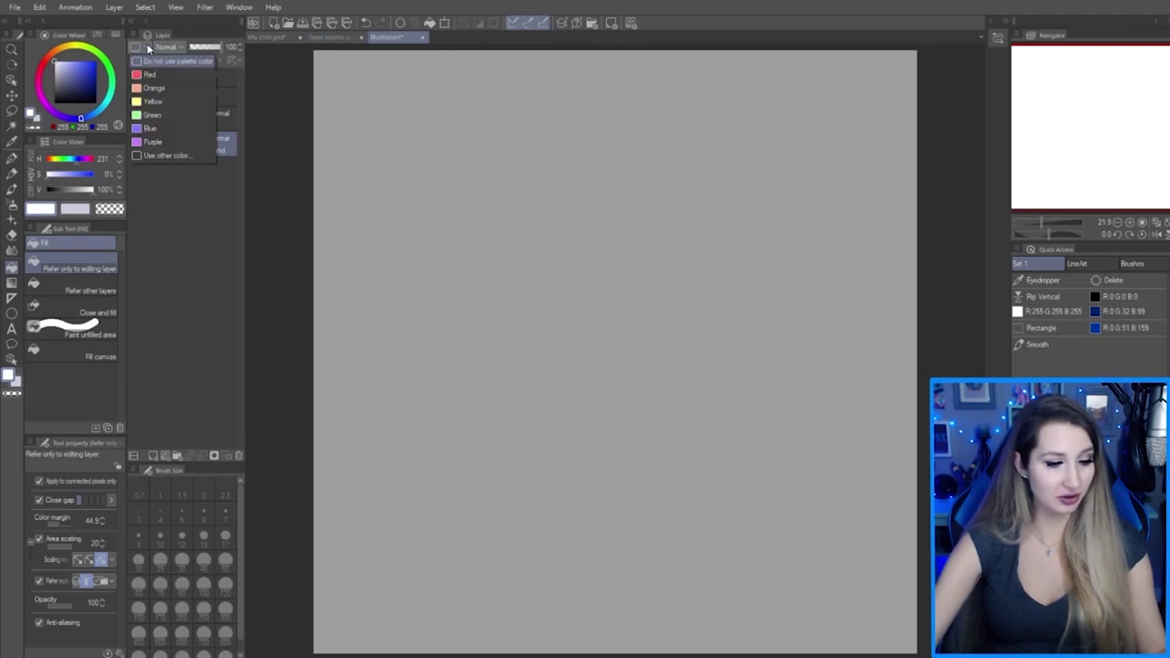
pyautogui.click(151, 115)
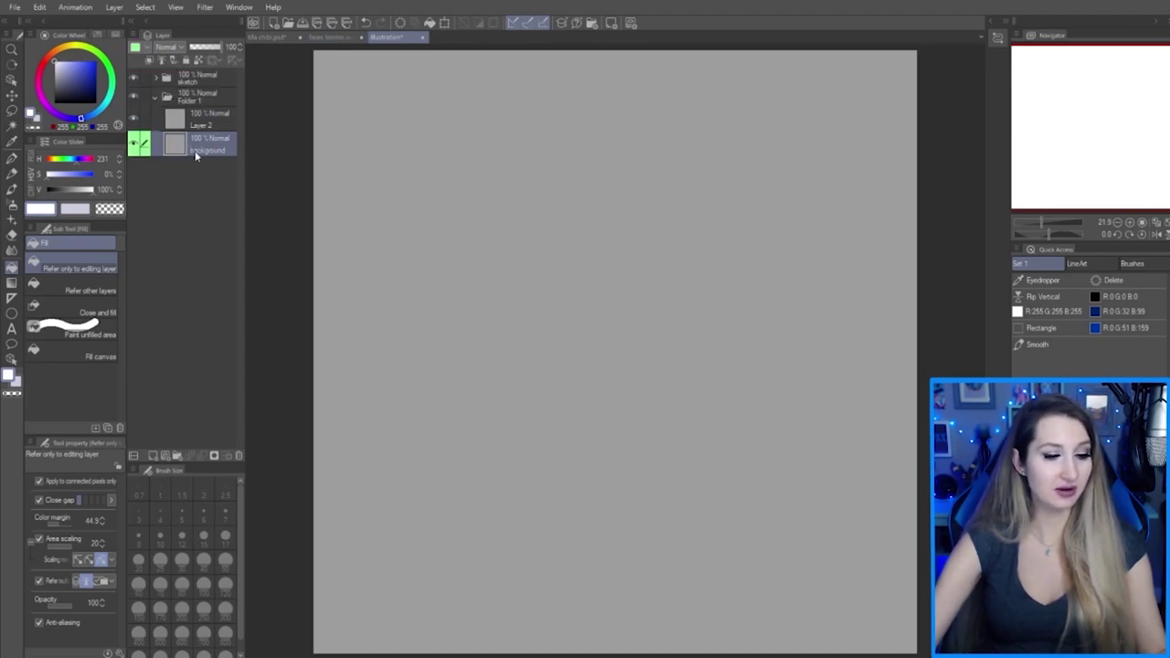
# Give the sketch folder the red palette color
pyautogui.click(210, 101)
pyautogui.click(208, 83)
pyautogui.click(148, 48)
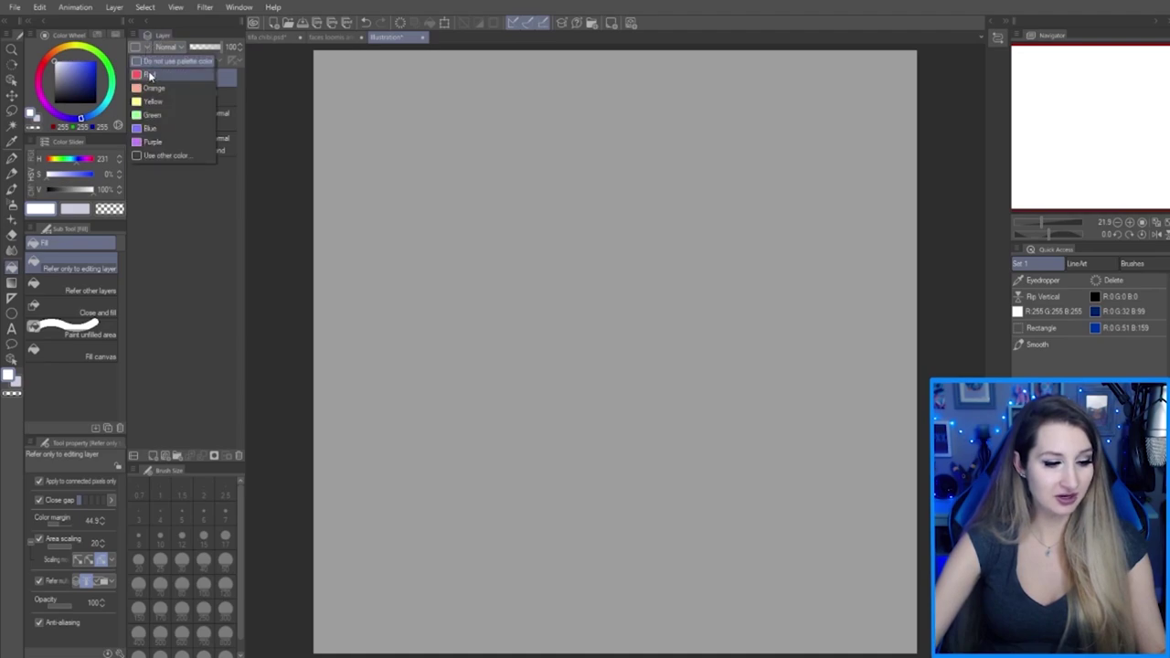
pyautogui.click(150, 74)
# Rename Folder 1 to "color" and give it the yellow palette color
pyautogui.click(216, 100)
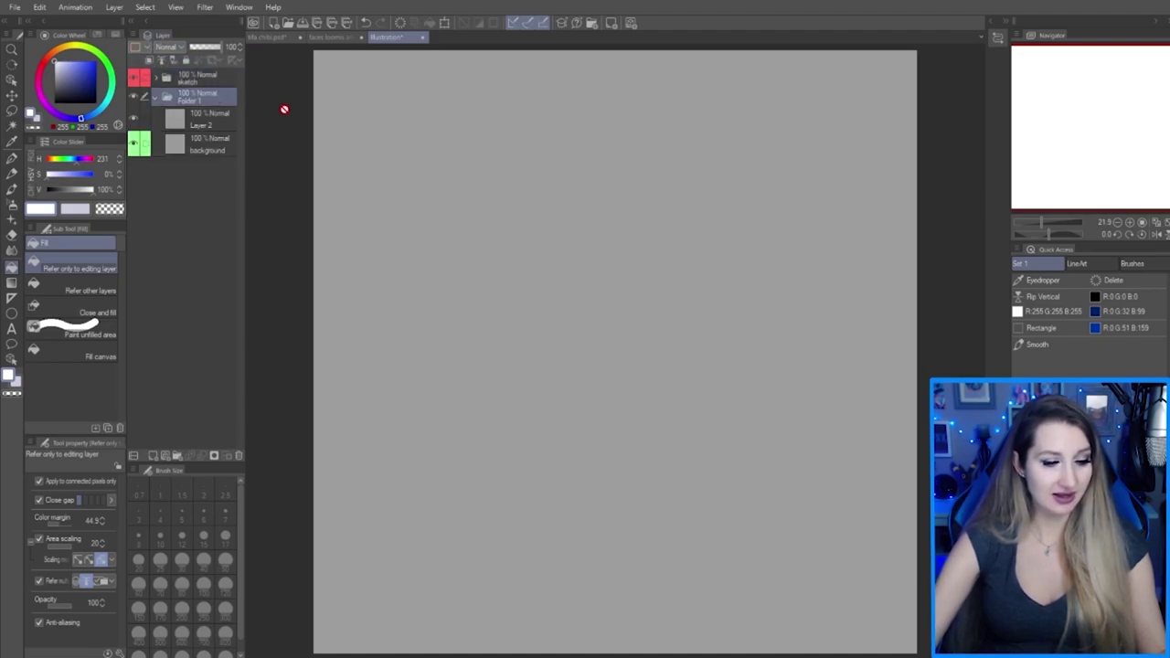
pyautogui.doubleClick(197, 101)
pyautogui.write('colo')
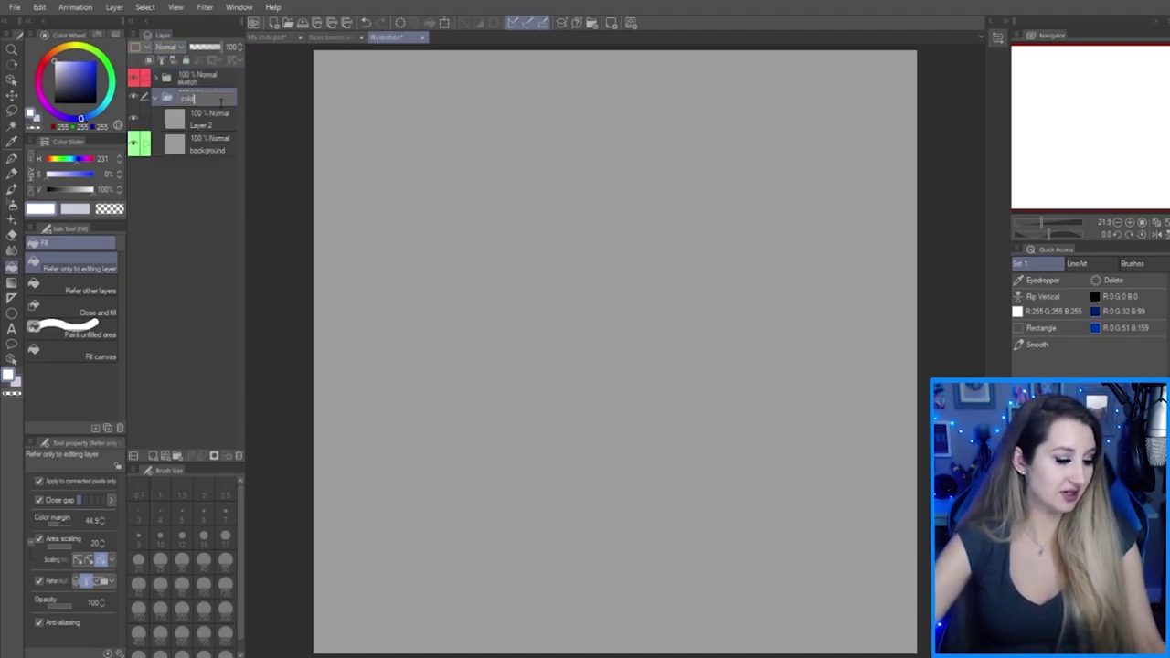
pyautogui.write('r')
pyautogui.press('Return')
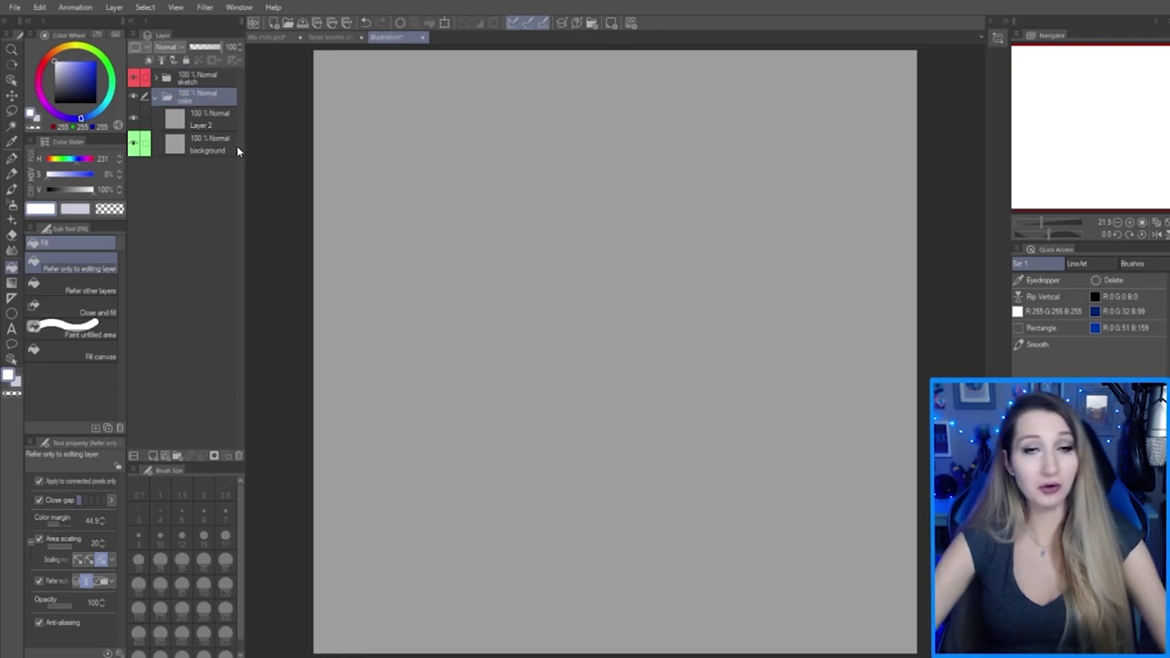
pyautogui.click(147, 55)
pyautogui.click(170, 105)
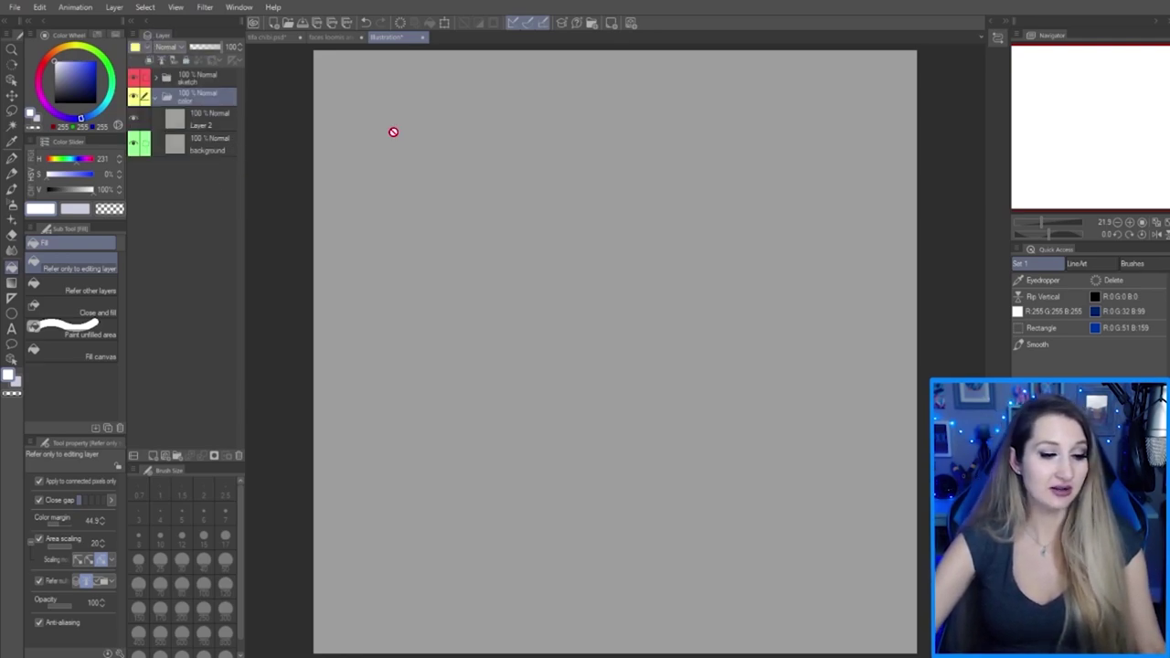
# Switch to the chibi document and select its bg folder to examine how its color-coded layer folders are organized
pyautogui.click(271, 37)
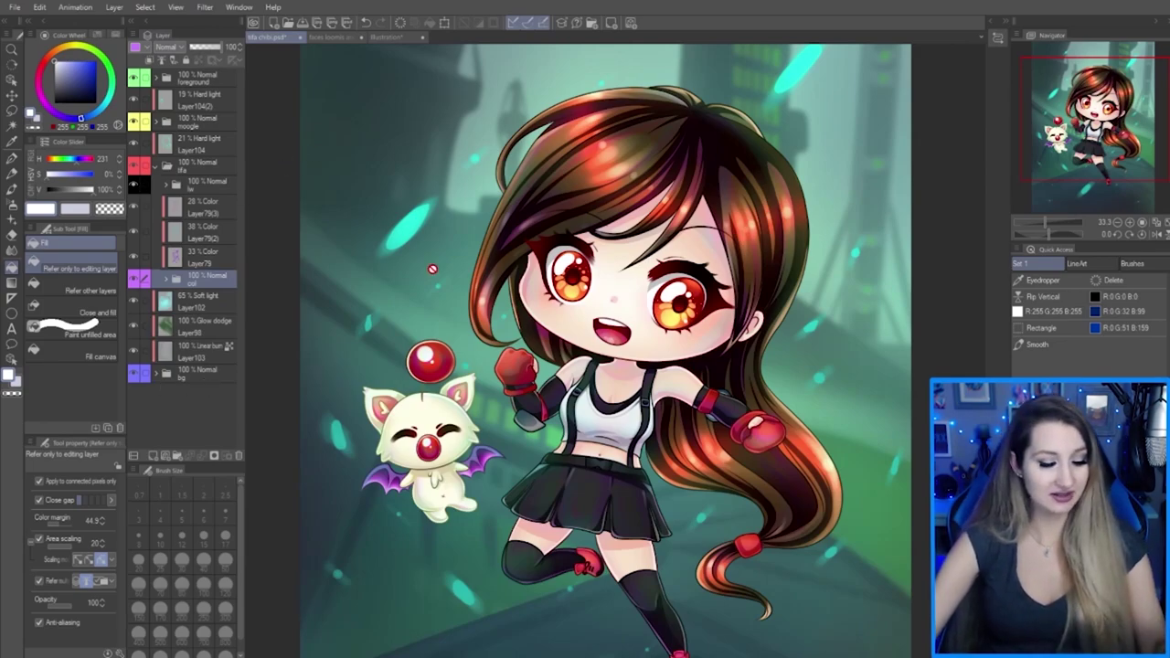
pyautogui.scroll(-2, 433, 269)
pyautogui.click(218, 372)
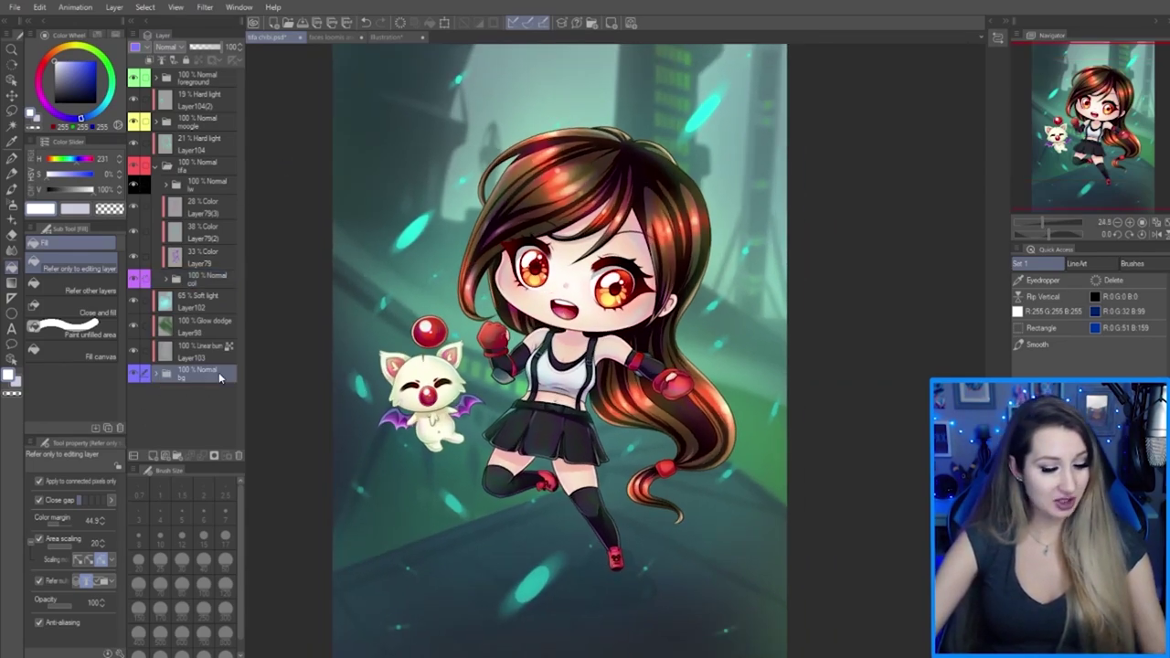
# Examine the col, lw and tifa folders in the chibi document, and collapse the tifa folder
pyautogui.click(200, 285)
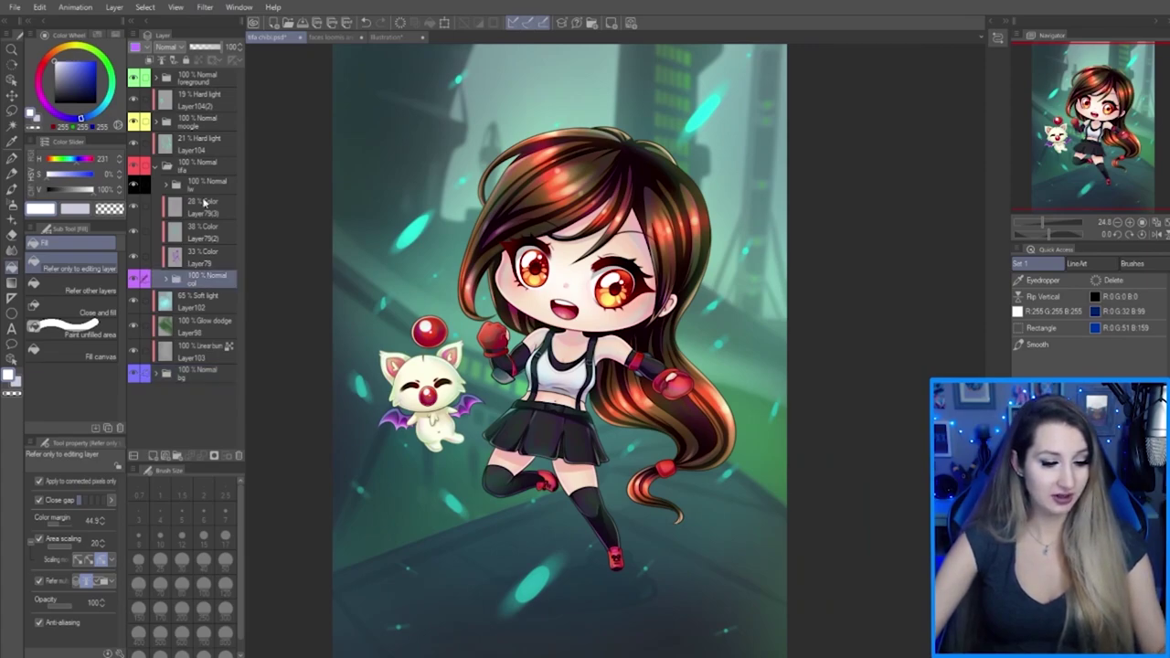
pyautogui.click(208, 187)
pyautogui.click(198, 170)
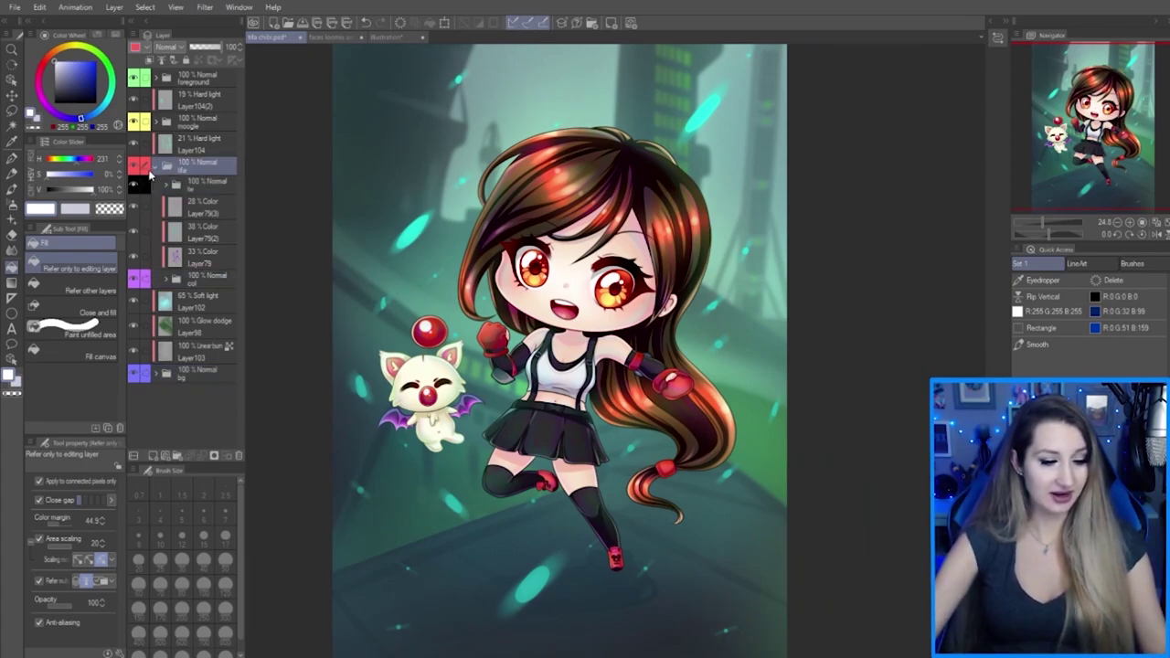
pyautogui.click(155, 170)
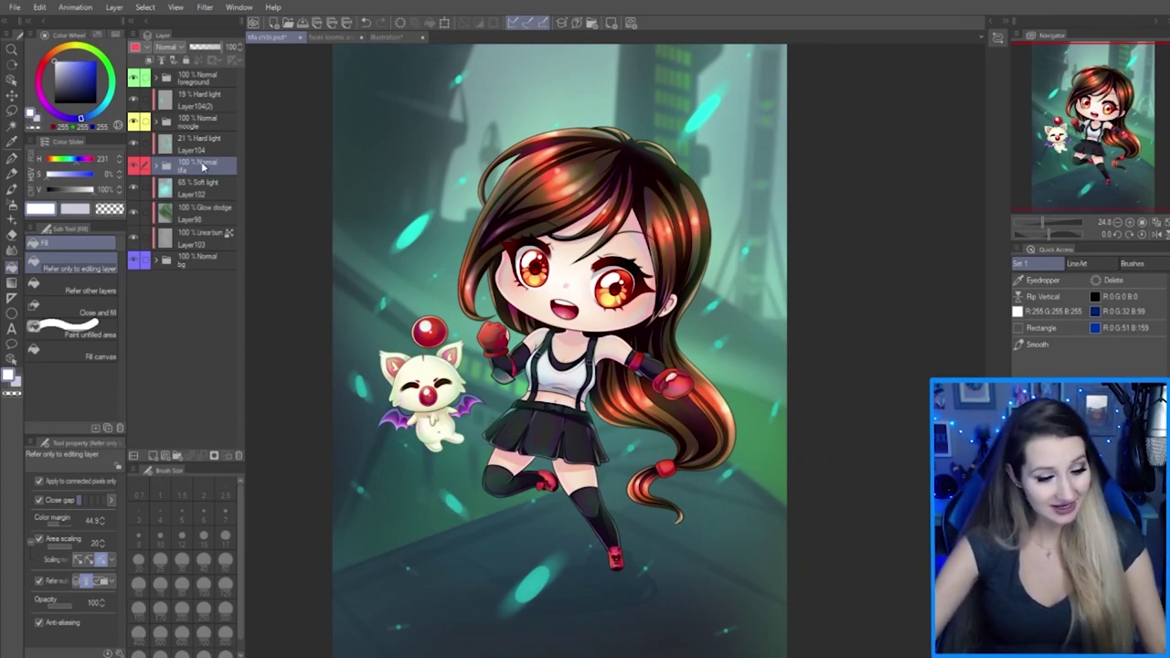
# Toggle the visibility of the moogle and foreground folders off and on to examine what each one contains
pyautogui.click(134, 121)
pyautogui.click(134, 122)
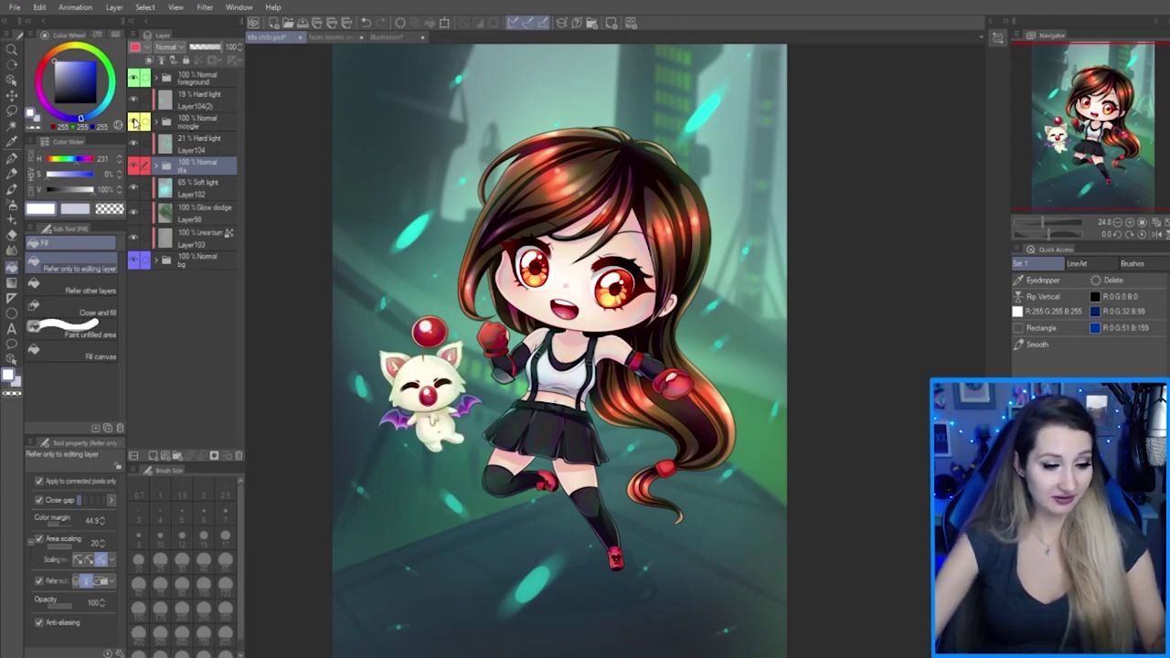
pyautogui.click(134, 122)
pyautogui.click(134, 121)
pyautogui.click(135, 80)
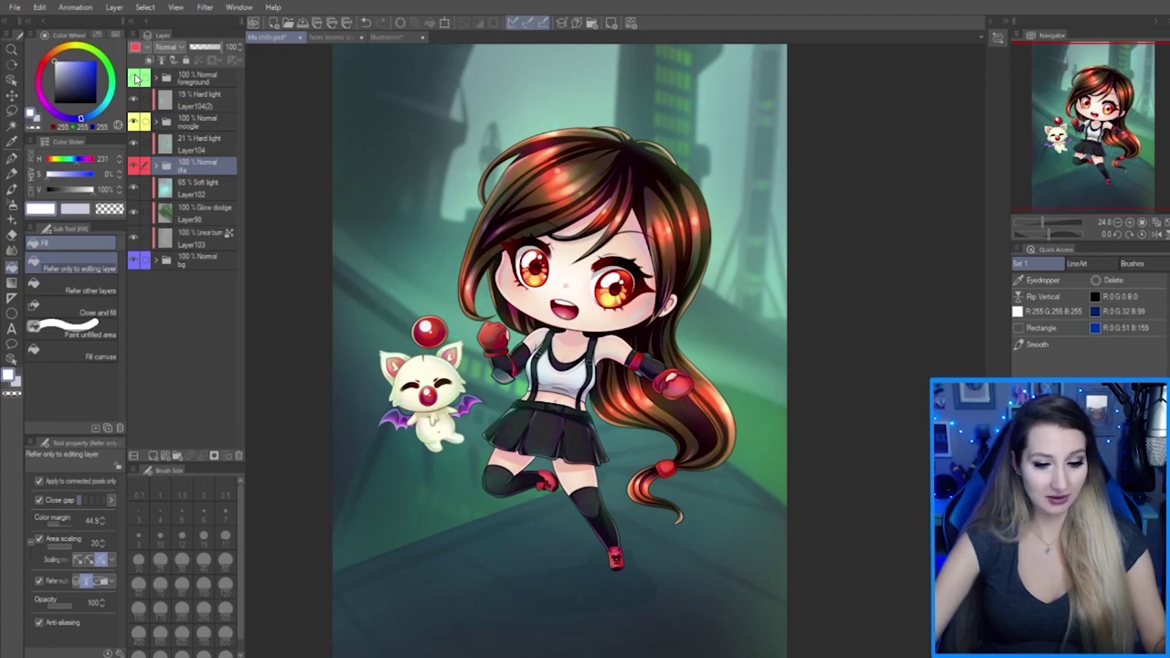
pyautogui.click(136, 80)
pyautogui.click(135, 80)
pyautogui.click(135, 80)
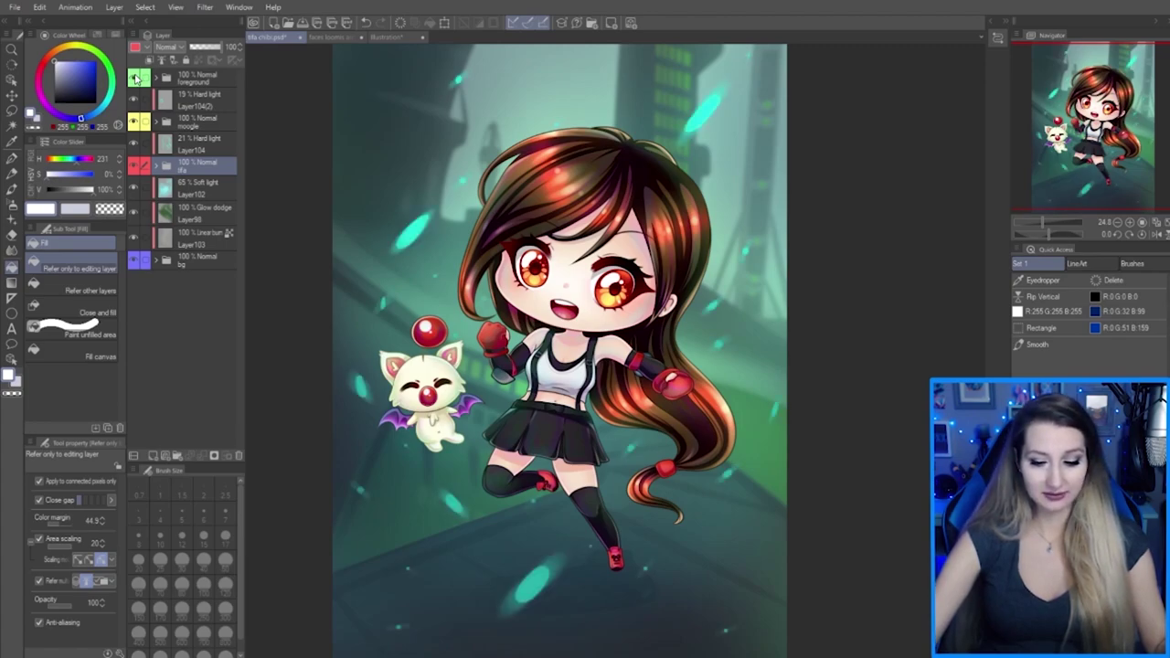
pyautogui.click(135, 80)
pyautogui.click(136, 80)
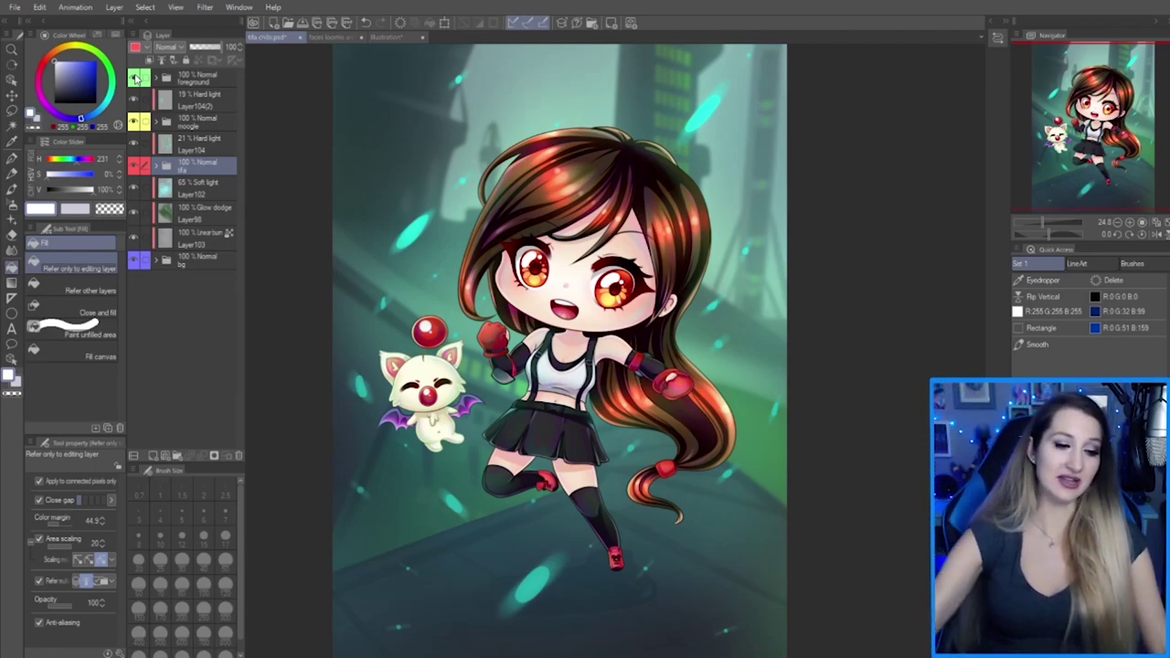
# Try the foreground folder below the bg folder, checking it with bg hidden and shown, and restore it to the top of the stack
pyautogui.click(200, 84)
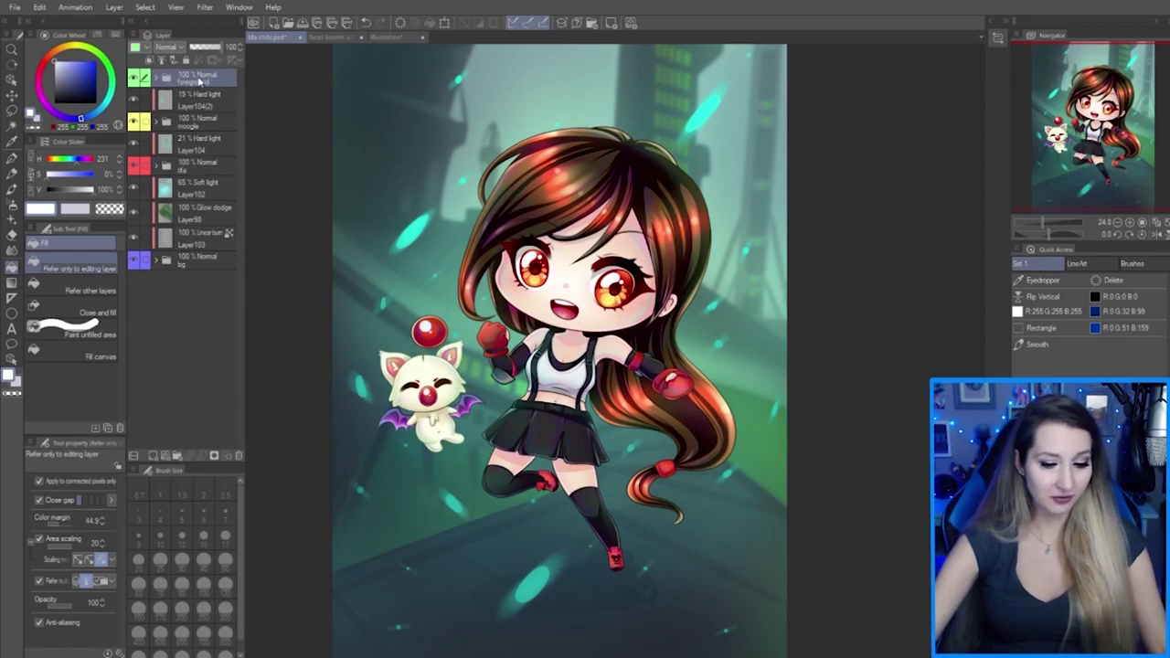
pyautogui.moveTo(200, 83); pyautogui.dragTo(208, 277)
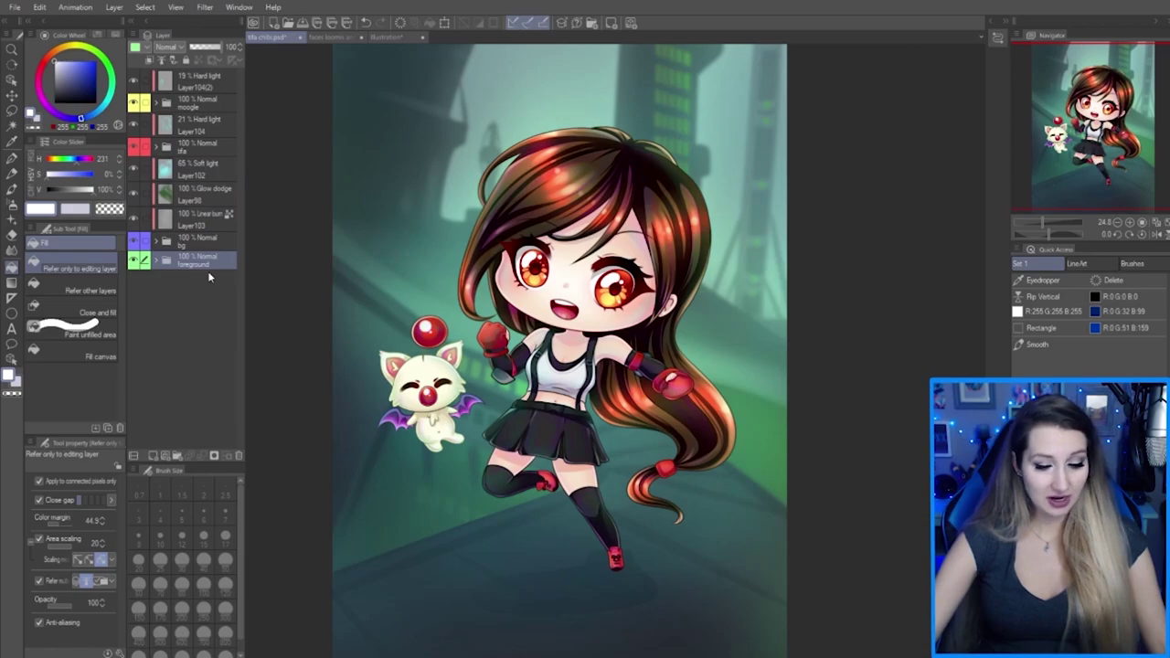
pyautogui.click(133, 243)
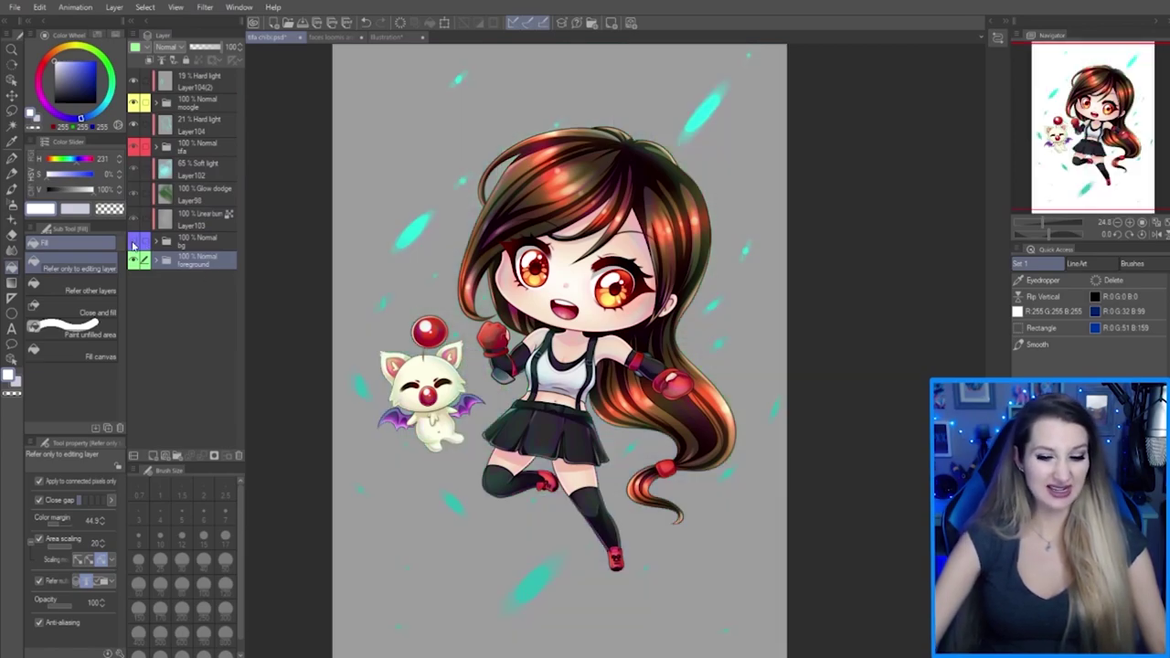
pyautogui.click(133, 243)
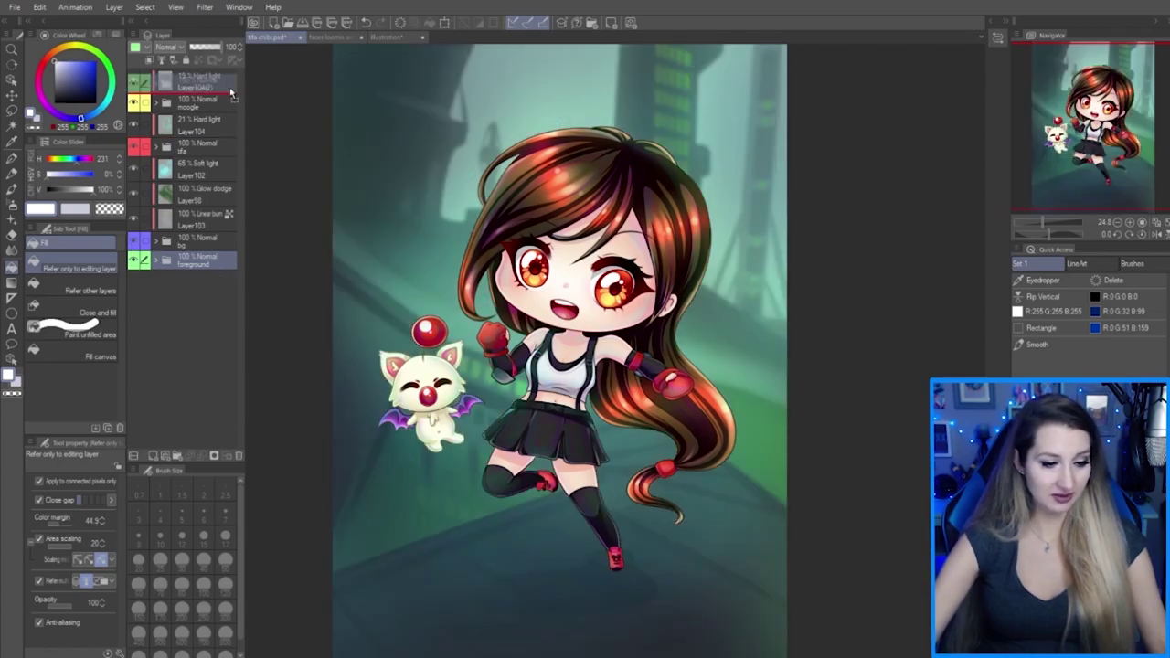
pyautogui.moveTo(209, 79); pyautogui.dragTo(209, 78)
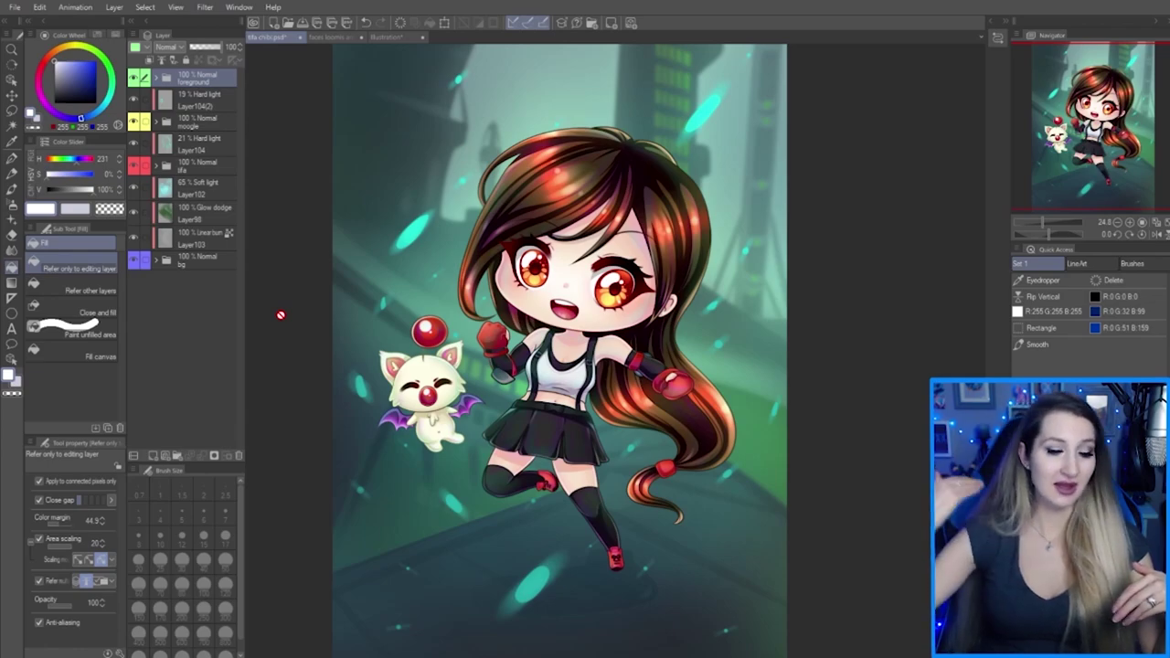
# Switch to the Illustration document and delete Layer 2 from the color folder
pyautogui.click(378, 38)
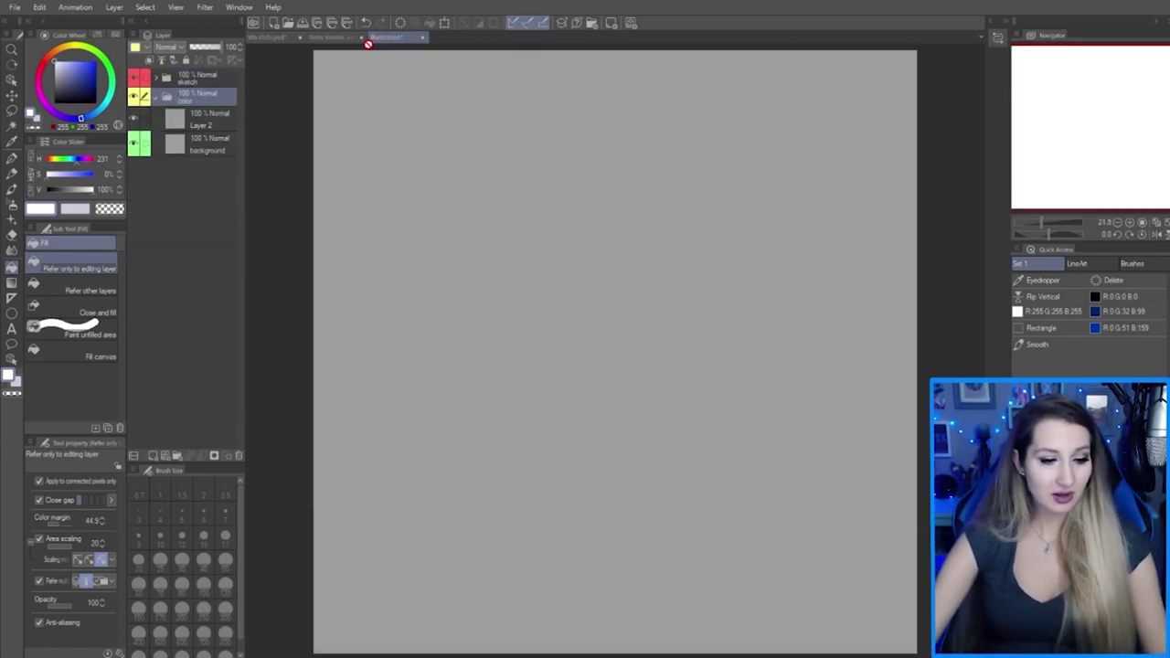
pyautogui.click(217, 147)
pyautogui.click(211, 119)
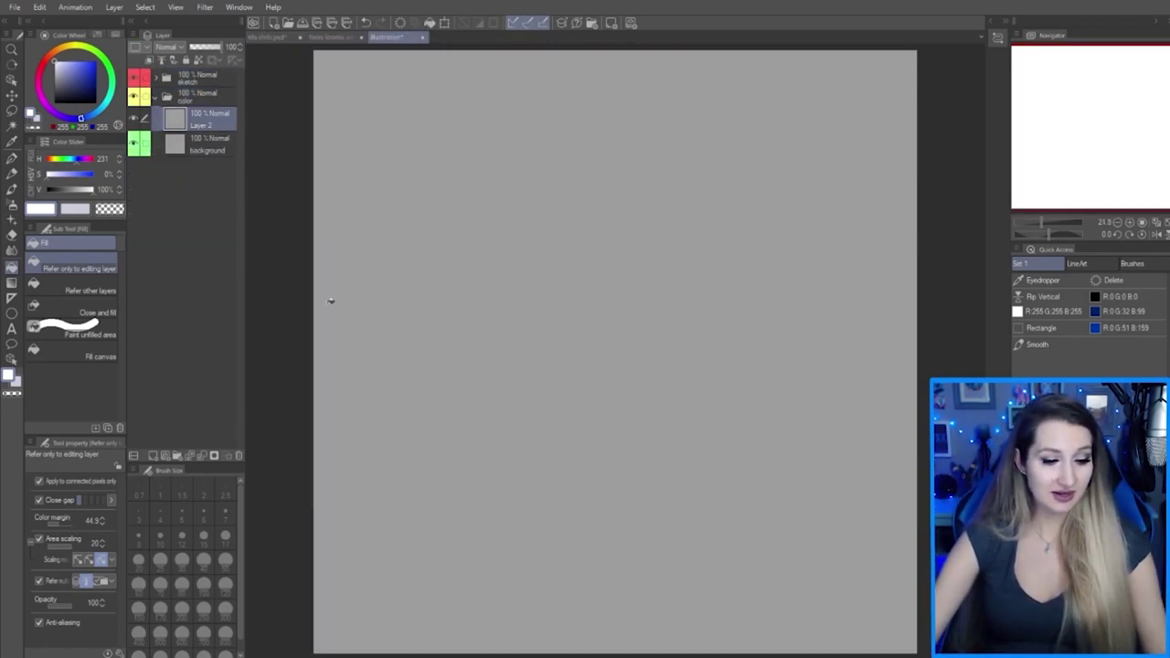
pyautogui.click(240, 458)
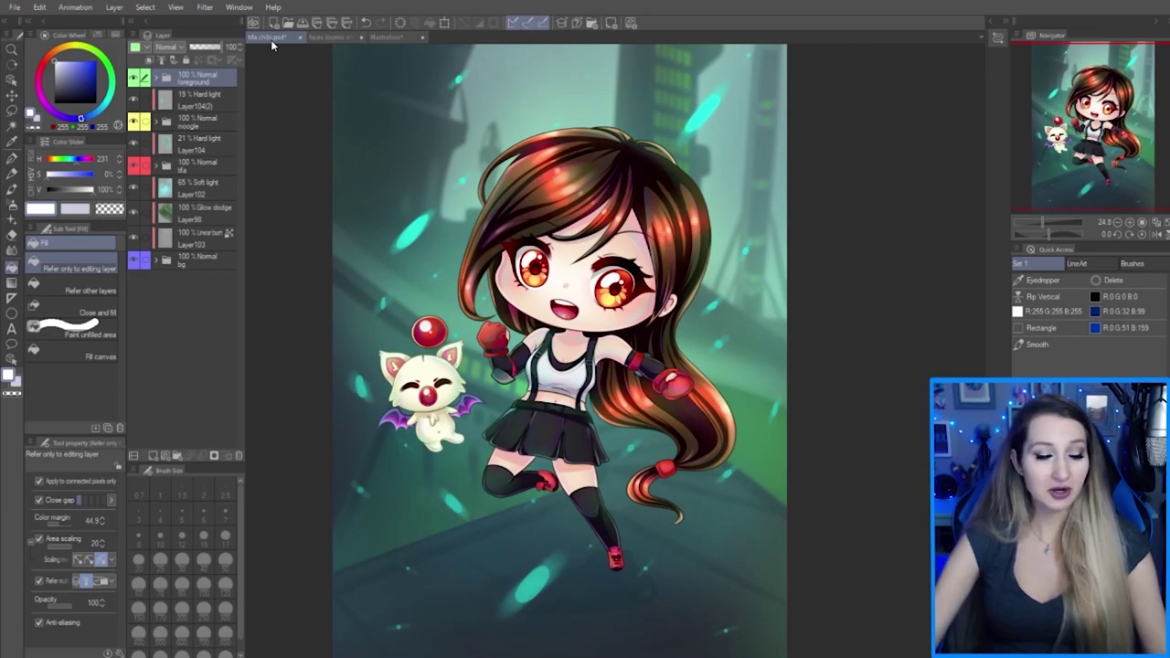
# In the chibi document, expand the tifa folder and toggle its visibility off and on to examine the character's layers
pyautogui.click(134, 168)
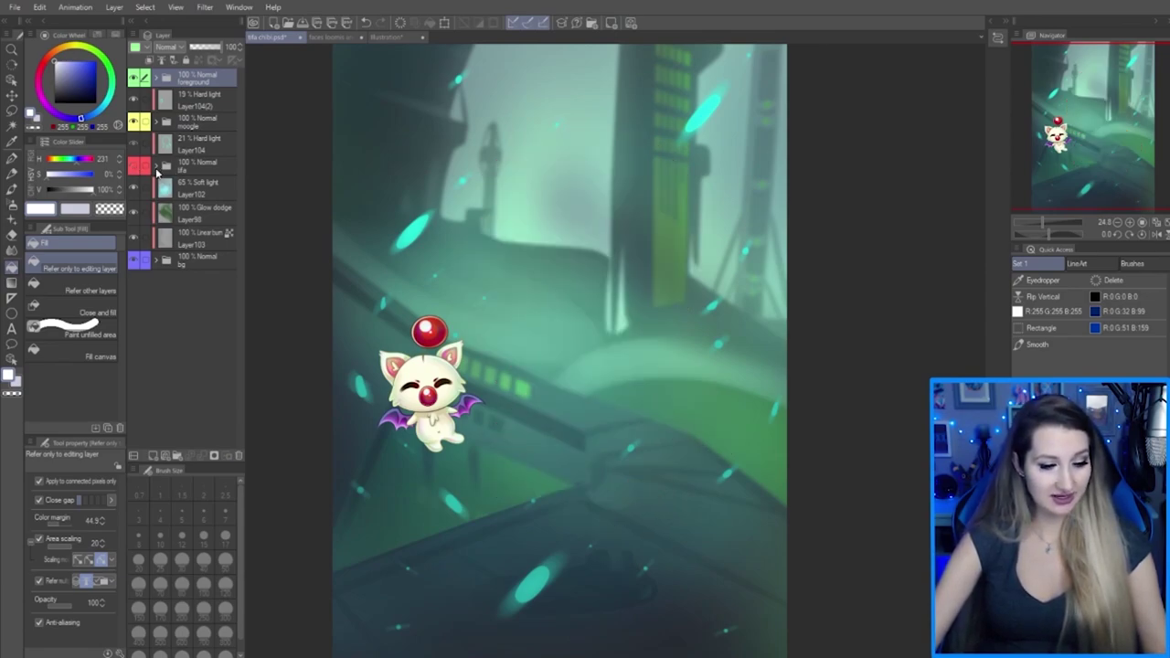
pyautogui.click(157, 168)
pyautogui.click(138, 170)
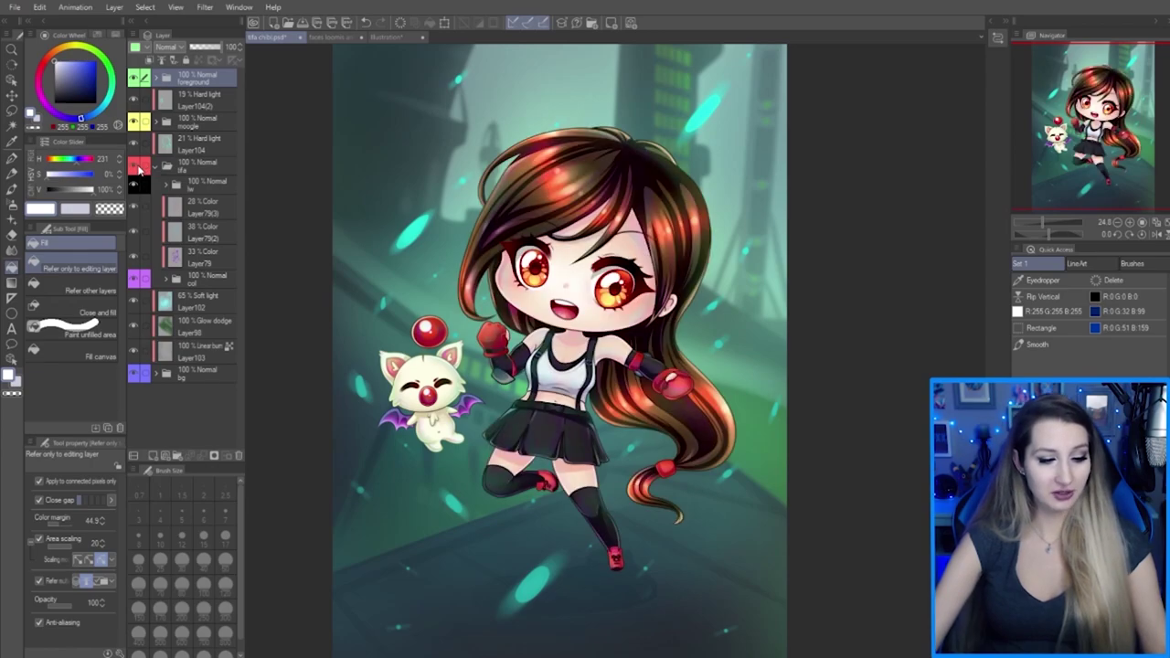
pyautogui.click(138, 169)
pyautogui.click(138, 169)
pyautogui.click(138, 169)
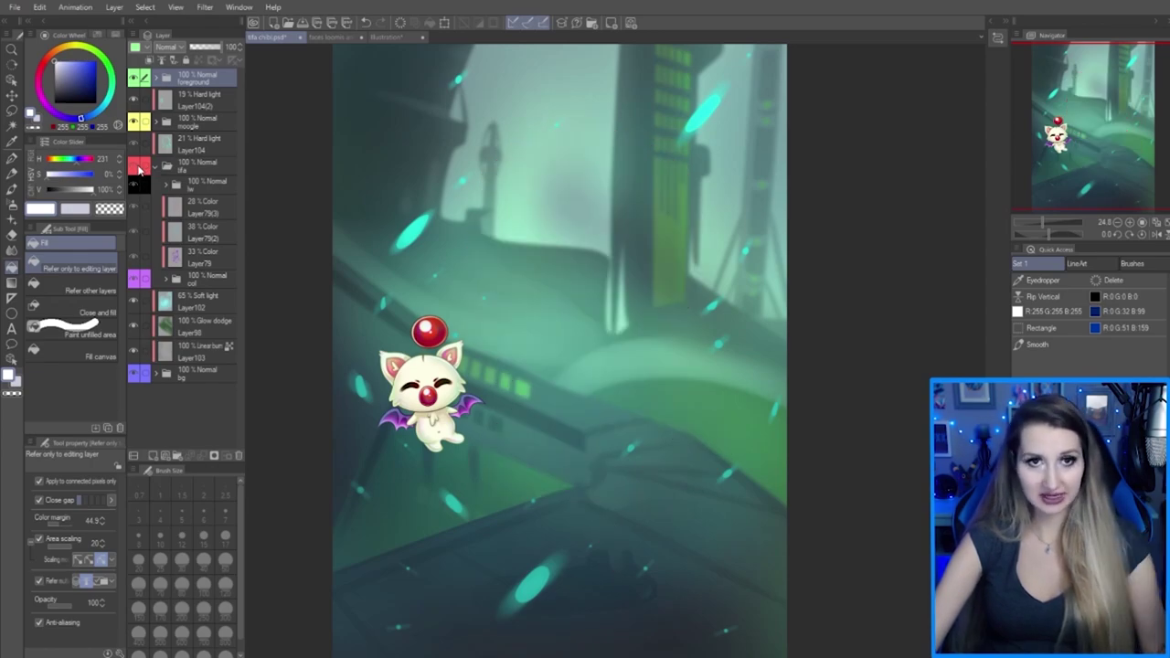
pyautogui.click(138, 169)
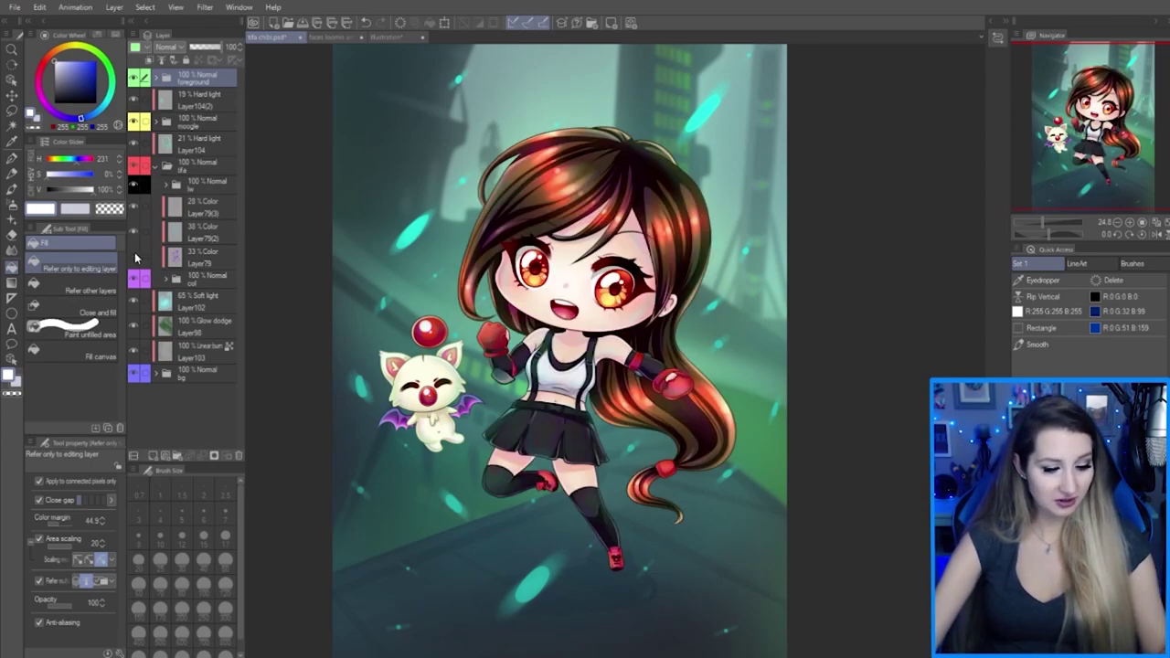
# Expand the lw folder inside tifa, hide and show its line art layers to inspect them, and collapse it
pyautogui.click(166, 185)
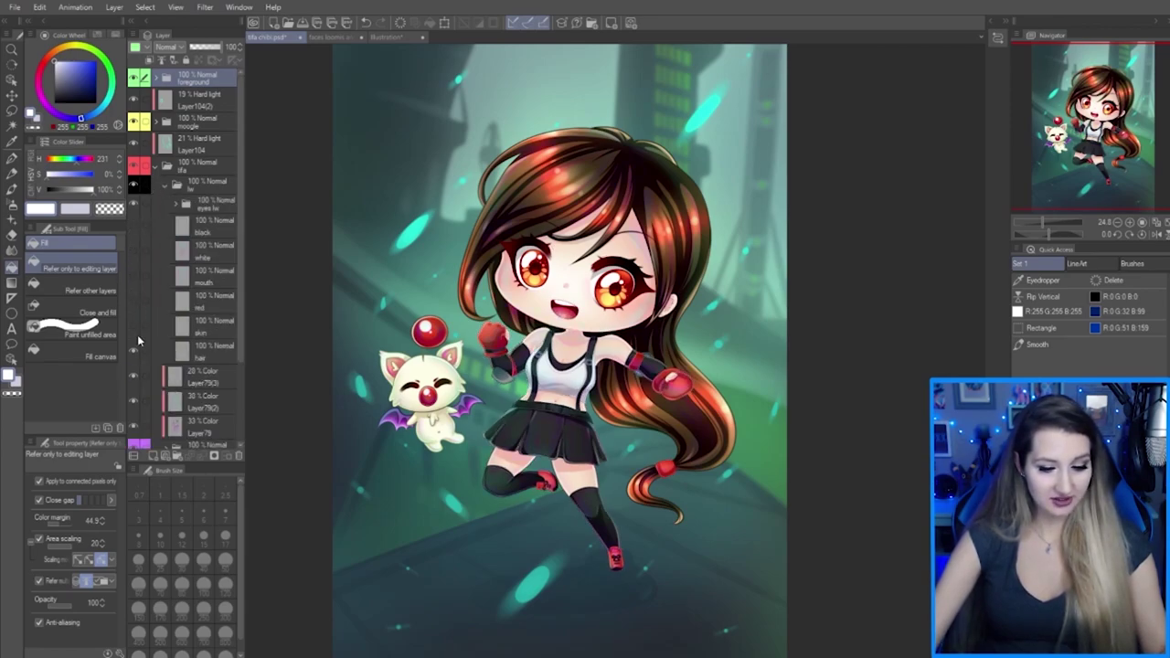
pyautogui.click(134, 207)
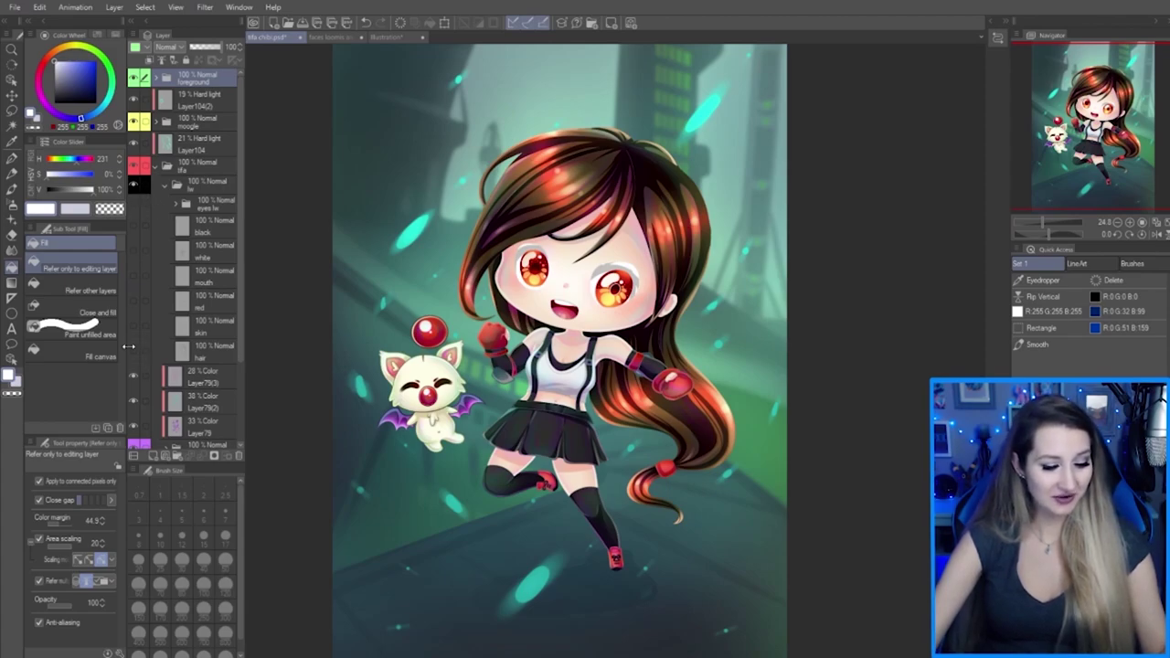
pyautogui.moveTo(130, 344); pyautogui.dragTo(134, 211)
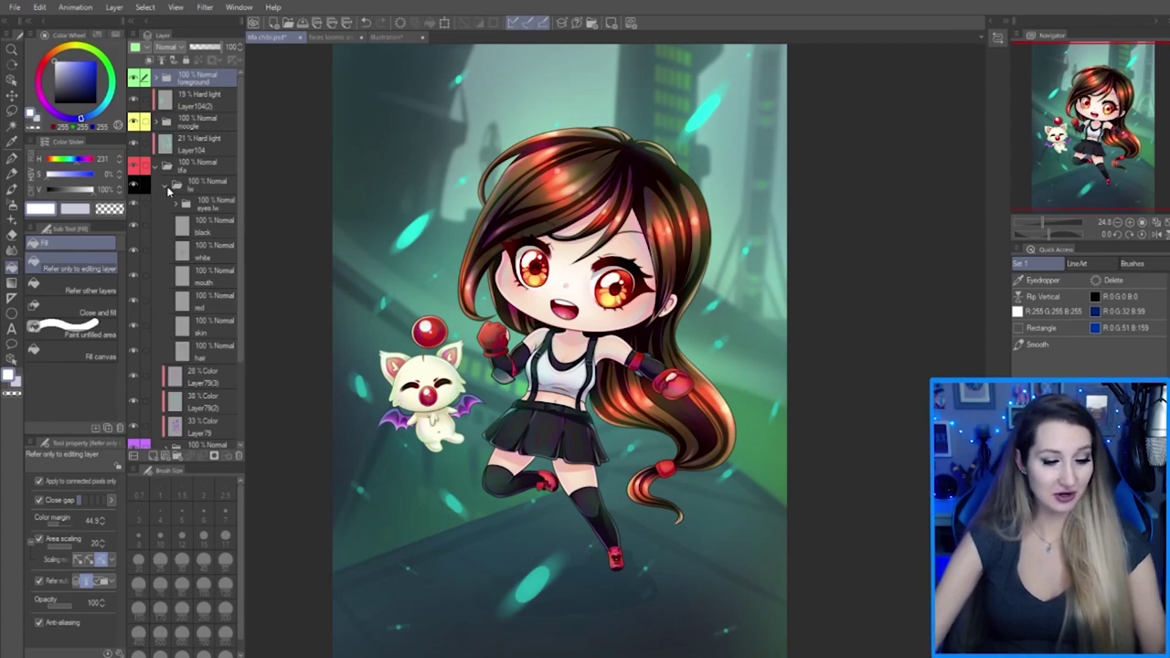
pyautogui.click(177, 192)
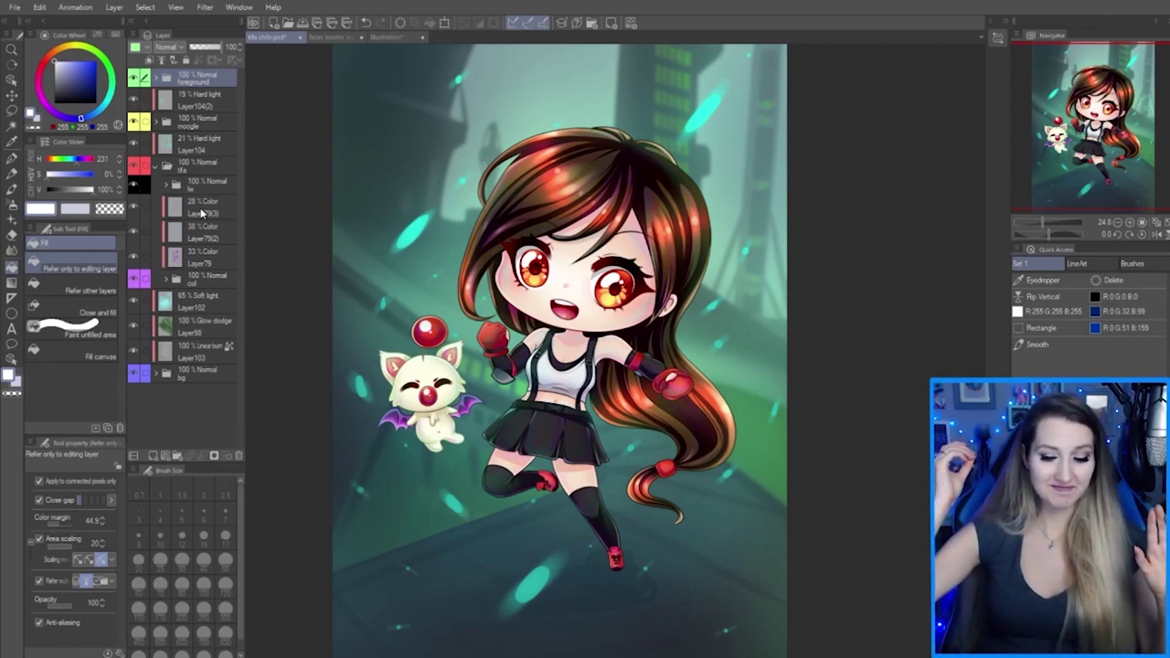
# Switch to the elf portrait document and toggle Layer 10, the Add (Glow) layer, to compare the painting with and without it
pyautogui.click(333, 39)
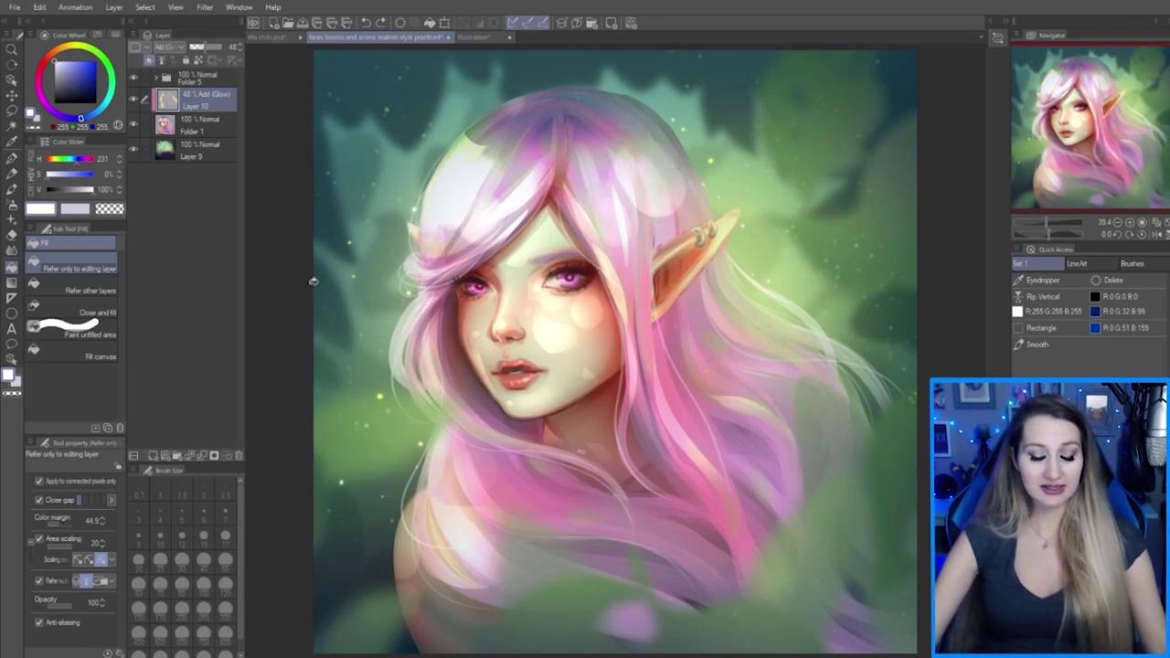
pyautogui.click(275, 37)
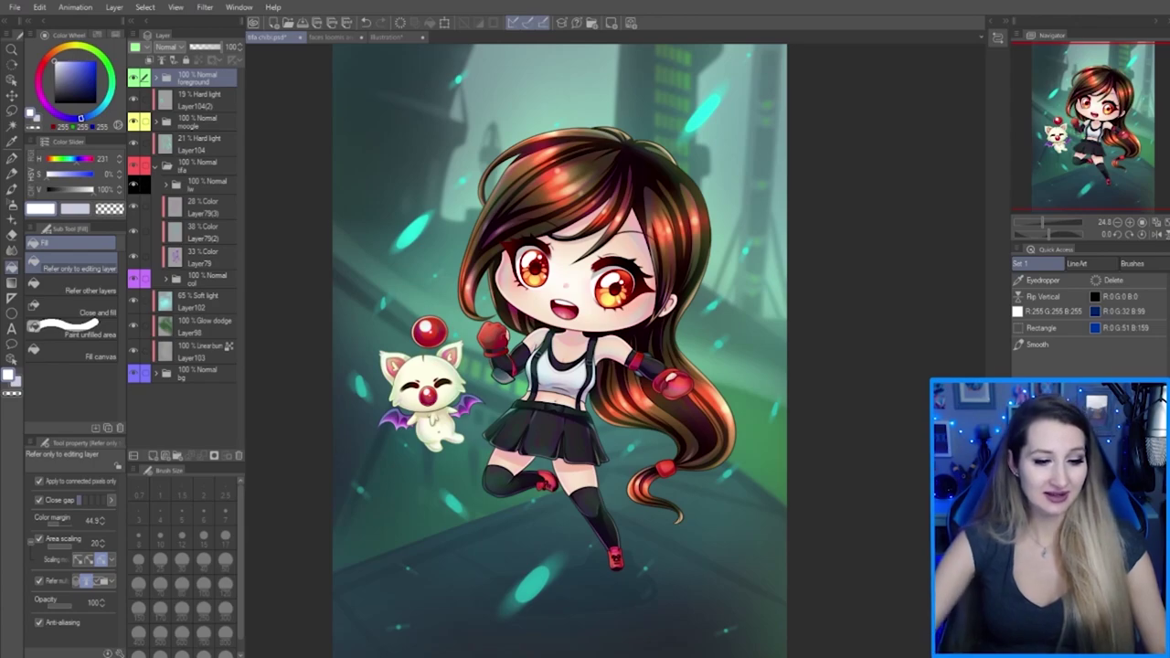
pyautogui.click(329, 37)
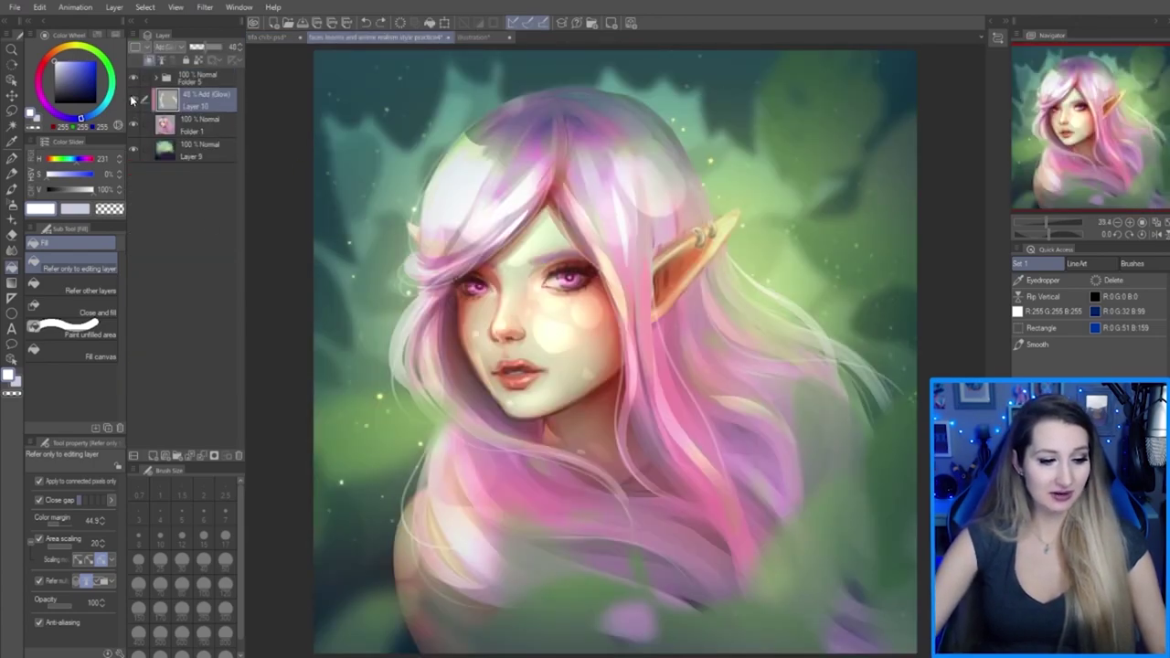
pyautogui.click(133, 100)
pyautogui.click(133, 100)
pyautogui.click(134, 99)
pyautogui.click(133, 100)
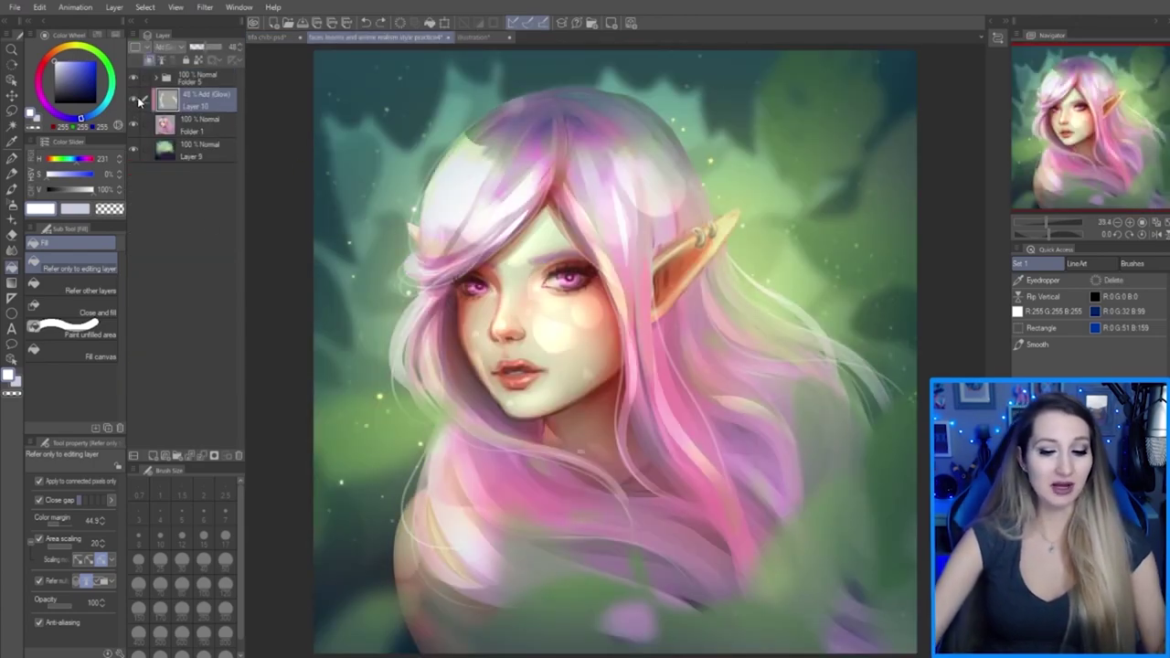
pyautogui.click(134, 99)
pyautogui.click(133, 99)
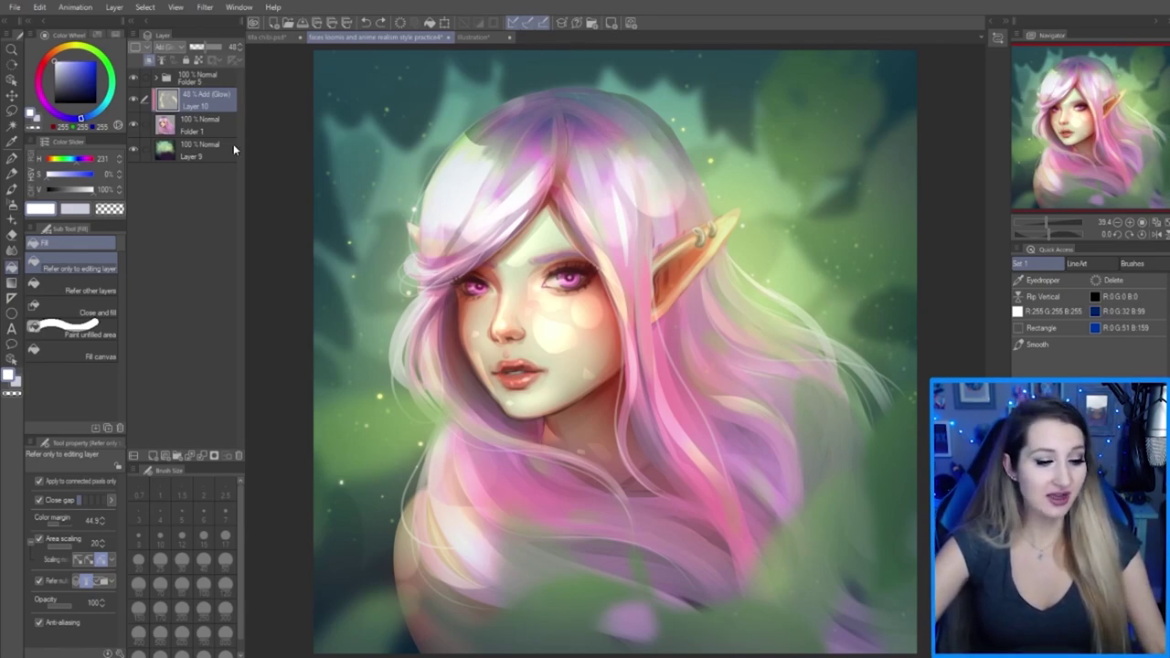
# Toggle the visibility of background Layer 9 and the Folder 1 character layer to examine what each one holds
pyautogui.click(134, 152)
pyautogui.click(135, 152)
pyautogui.click(203, 150)
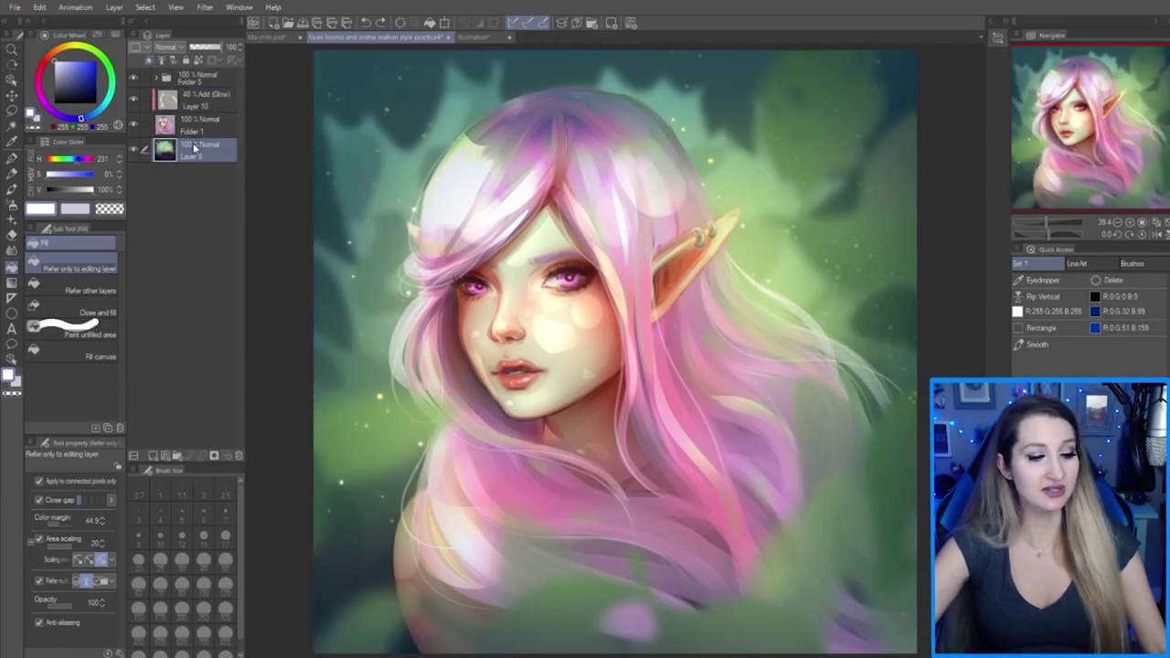
pyautogui.click(190, 129)
pyautogui.click(135, 125)
pyautogui.click(135, 125)
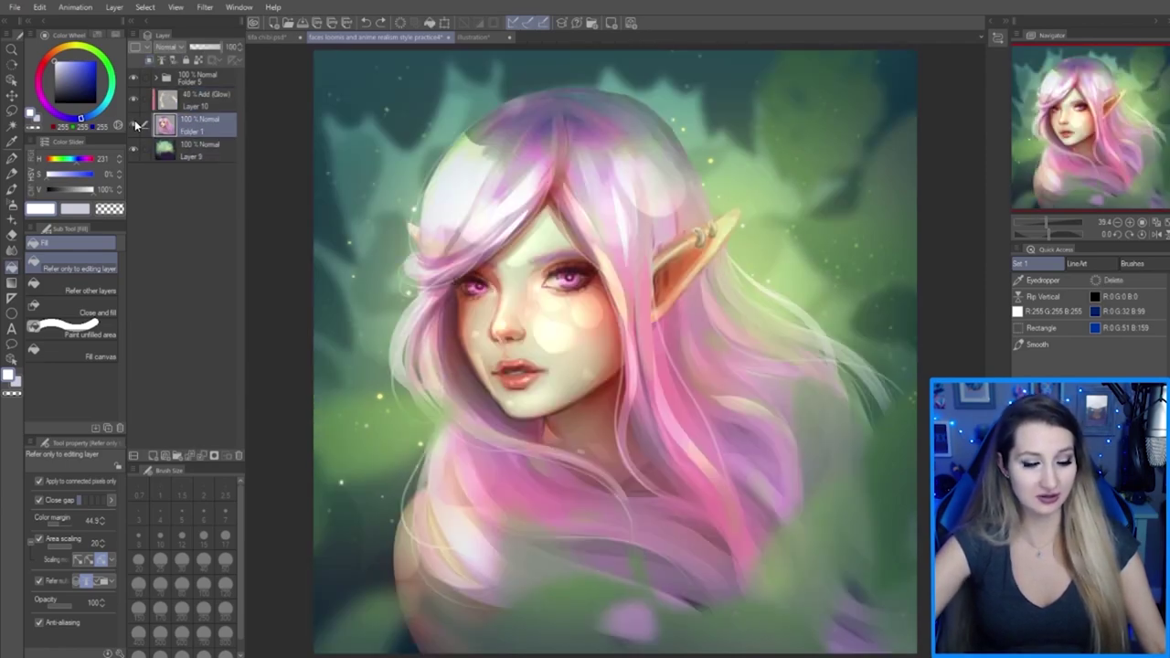
# Unclip the glow Layer 10 and try moving it across the portrait, undoing the move and restoring its clipping to the layer below
pyautogui.click(192, 101)
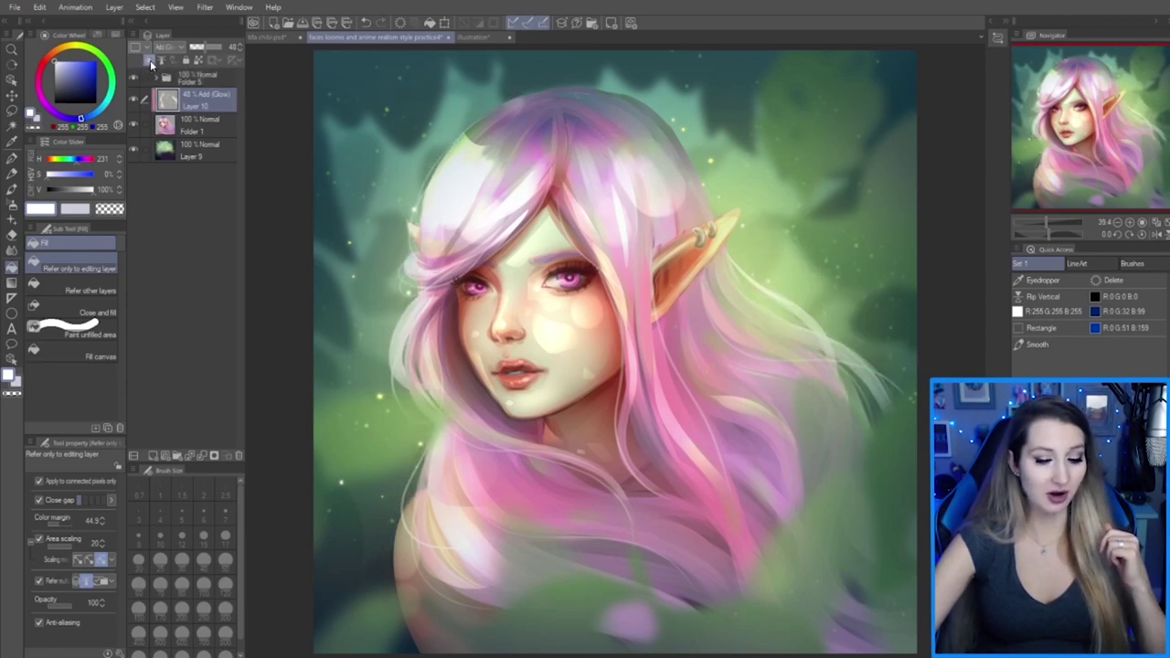
pyautogui.click(150, 59)
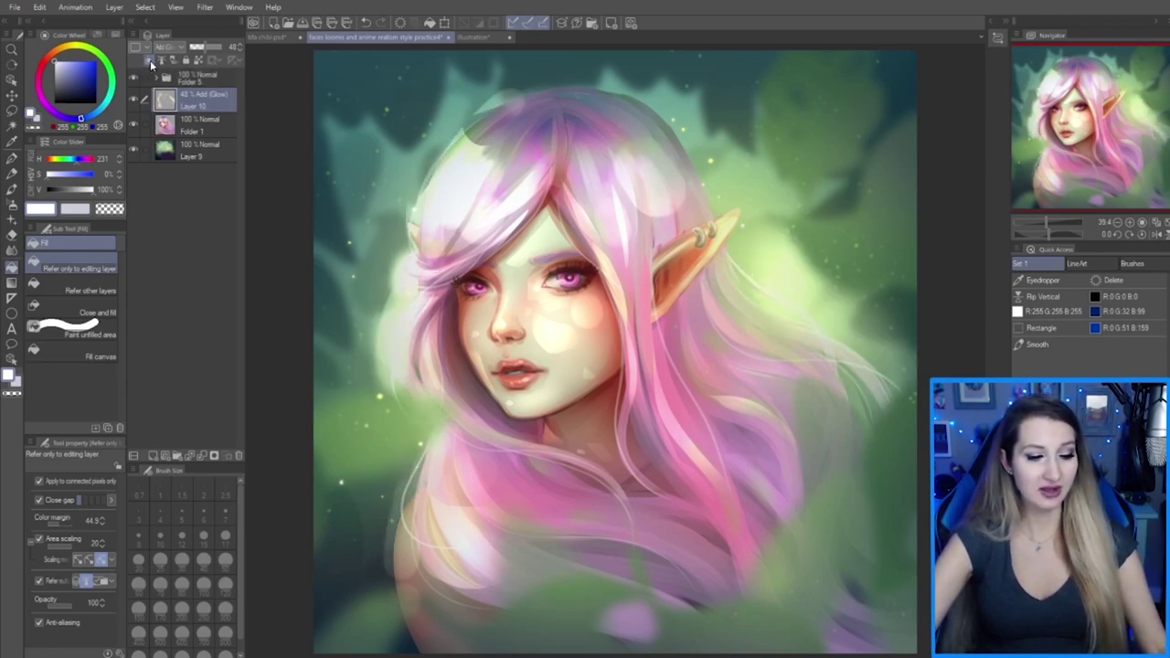
pyautogui.press('k')
pyautogui.moveTo(457, 265); pyautogui.dragTo(519, 281)
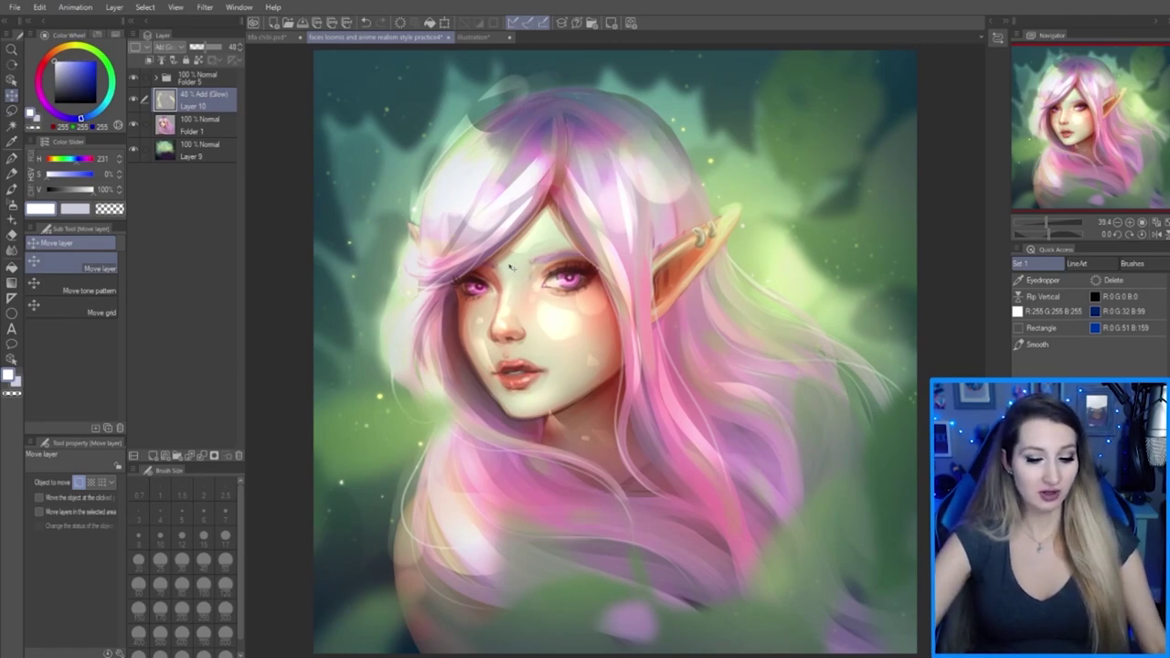
pyautogui.hotkey('ctrl', 'z')
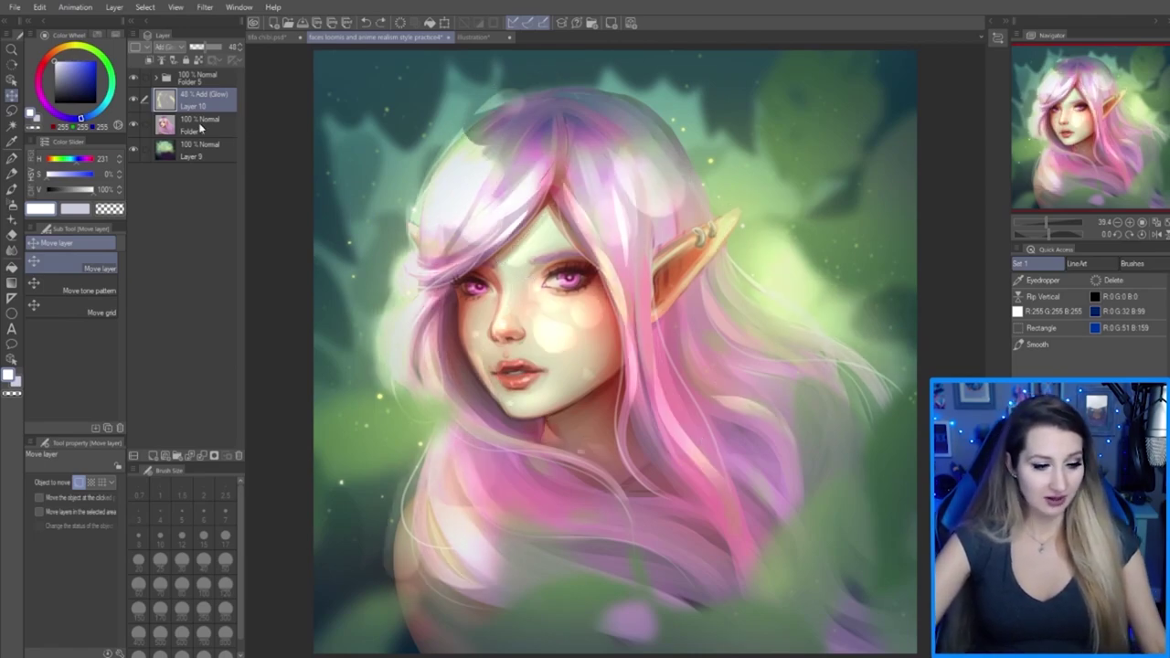
pyautogui.click(152, 62)
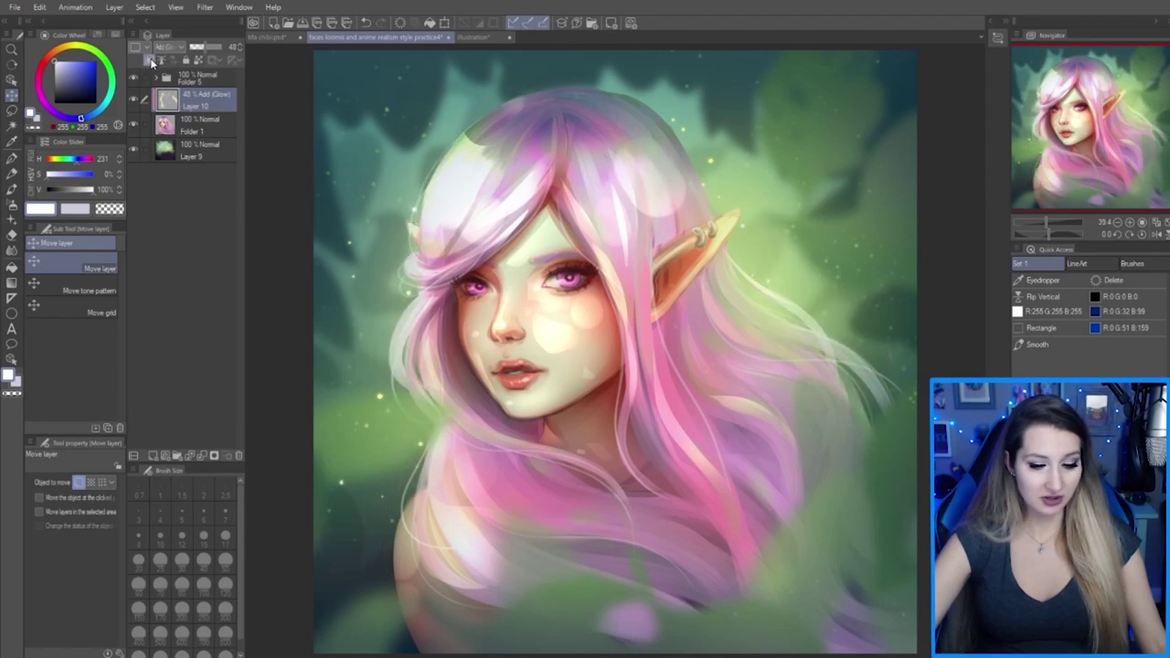
# Airbrush dark blue over the hair and background on a new layer above Layer 10, first with the layer clipped and again unclipped
pyautogui.click(153, 61)
pyautogui.click(153, 61)
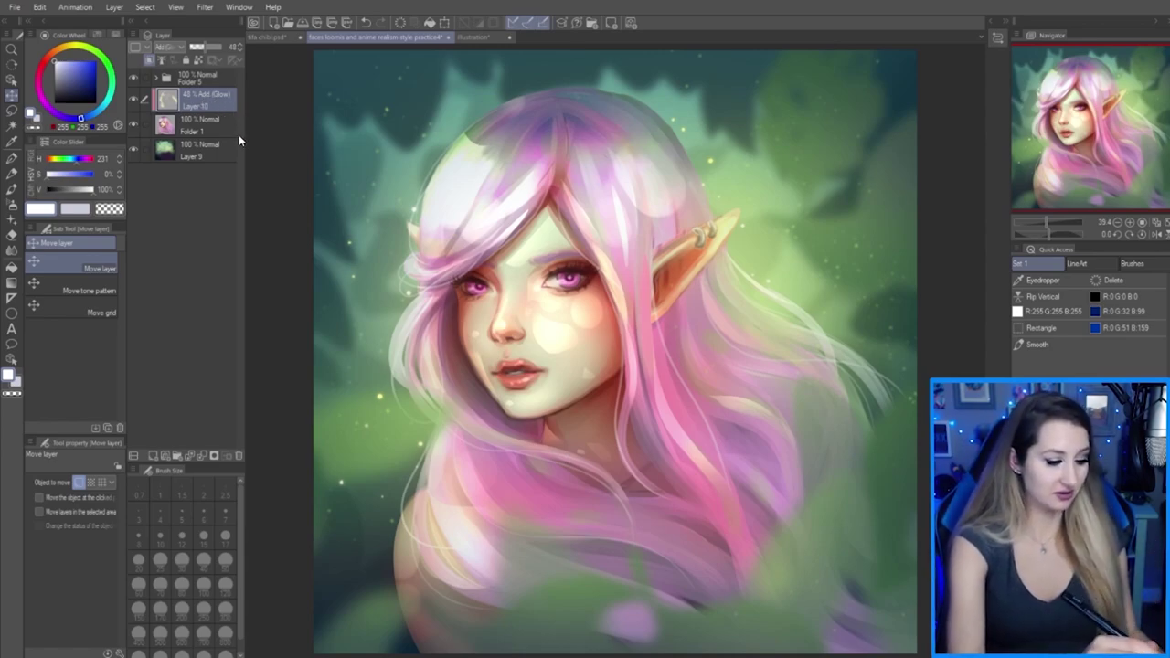
pyautogui.hotkey('ctrl', 'shift', 'n')
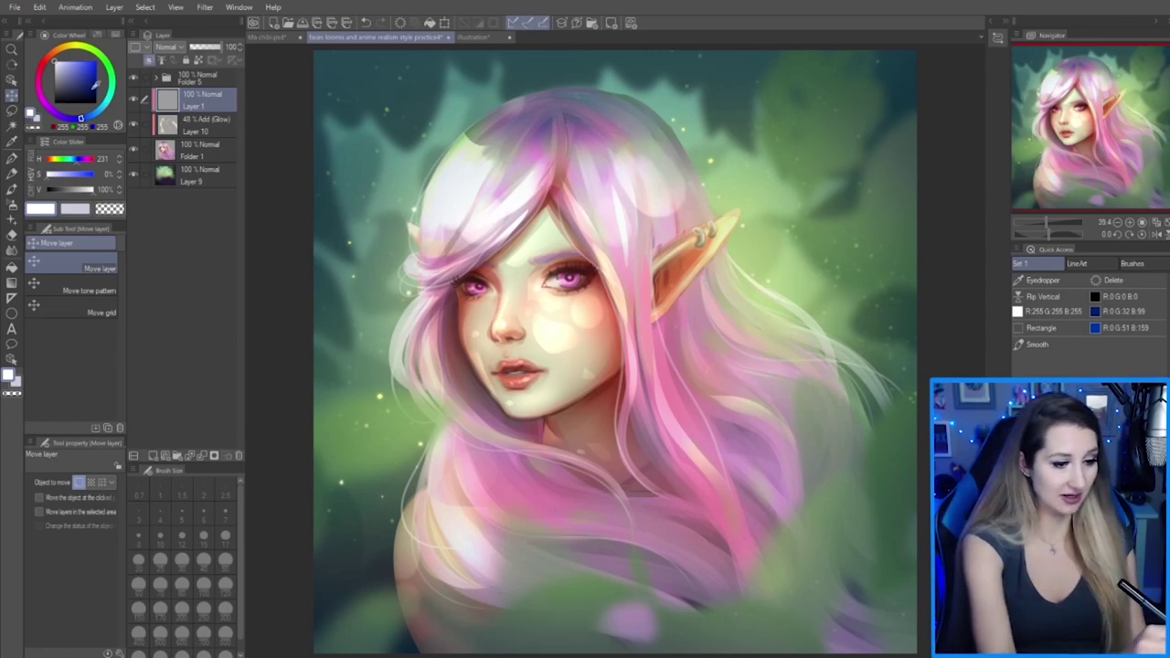
pyautogui.click(97, 89)
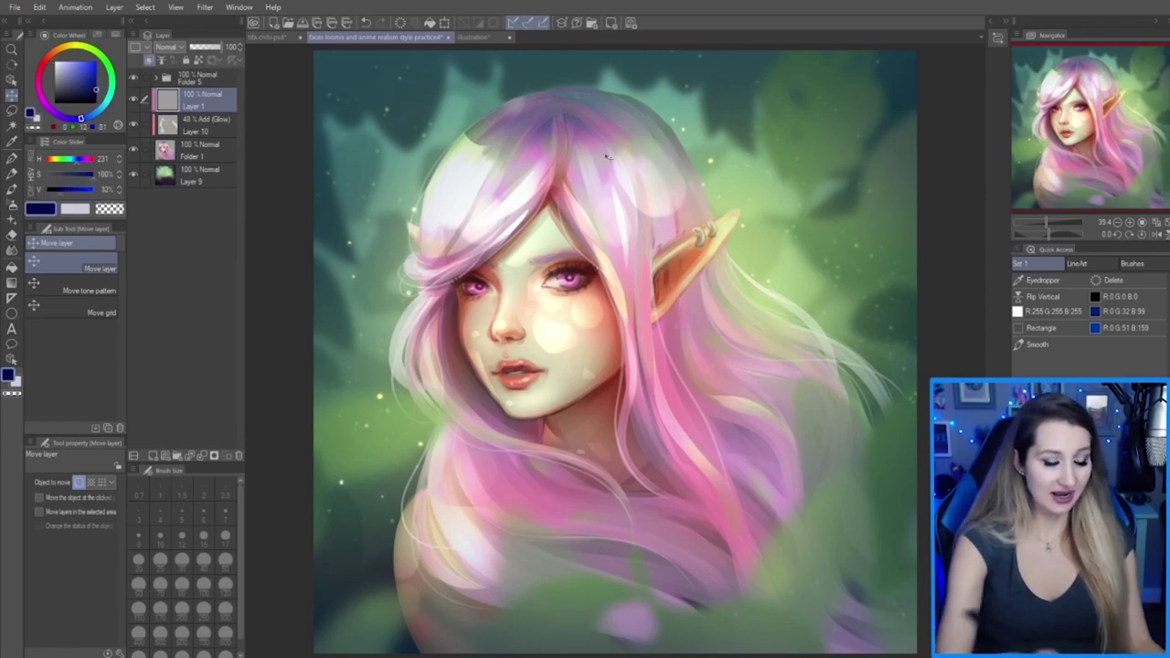
pyautogui.press('b')
pyautogui.moveTo(707, 192); pyautogui.dragTo(805, 137)
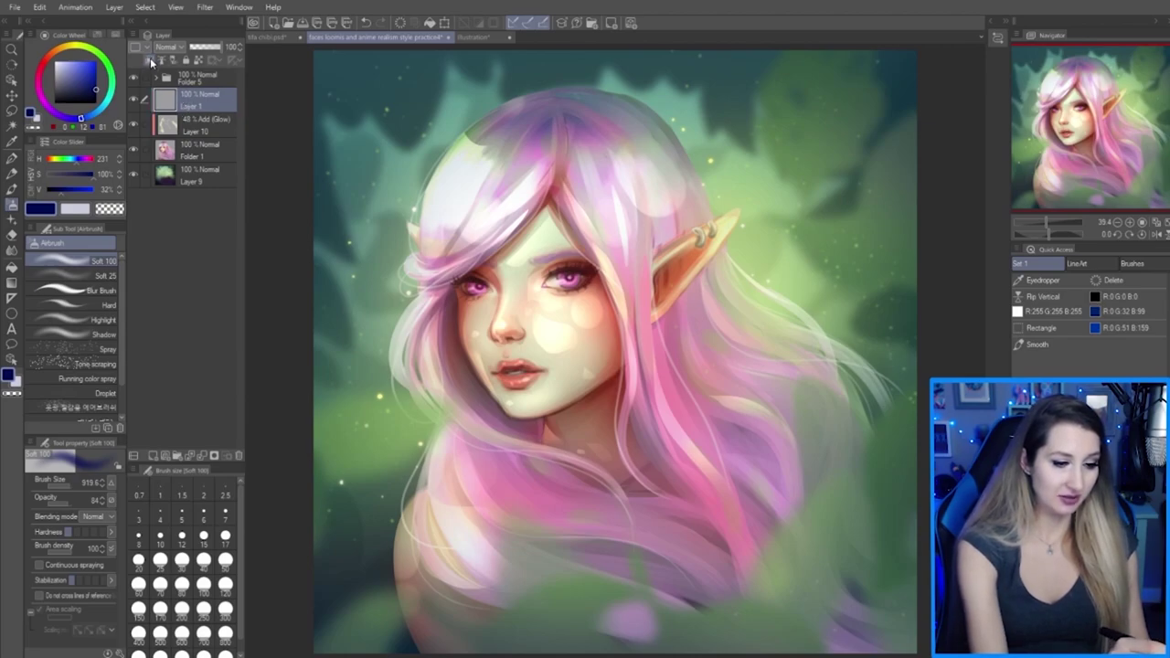
pyautogui.moveTo(692, 123)
pyautogui.mouseDown()
pyautogui.moveTo(787, 347)
pyautogui.moveTo(768, 585)
pyautogui.mouseUp()
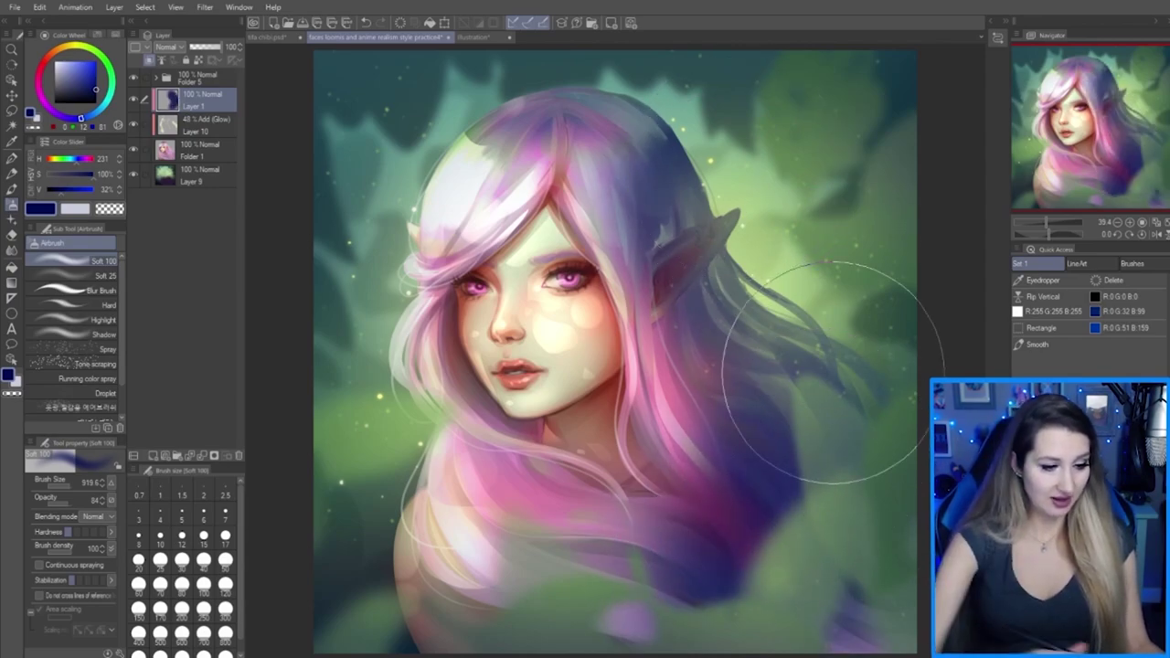
pyautogui.click(146, 62)
pyautogui.moveTo(810, 339)
pyautogui.mouseDown()
pyautogui.moveTo(758, 222)
pyautogui.moveTo(744, 366)
pyautogui.moveTo(781, 535)
pyautogui.mouseUp()
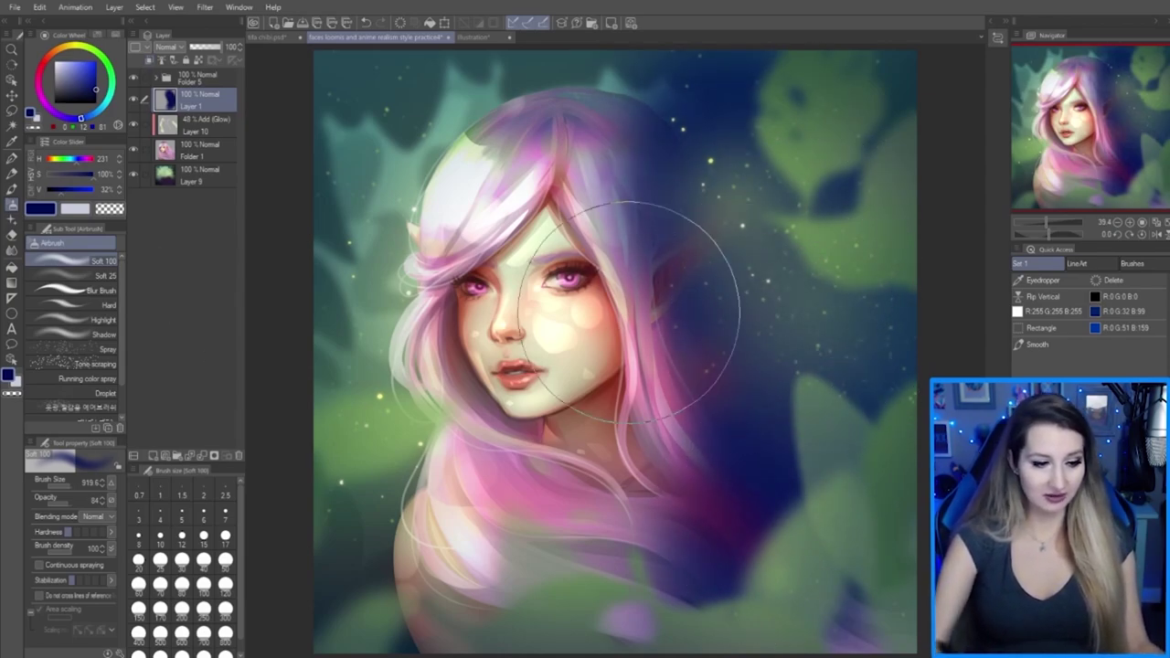
# Hide the layers inside Folder 5, collapse the folder, and delete the dark blue Layer 1
pyautogui.click(156, 80)
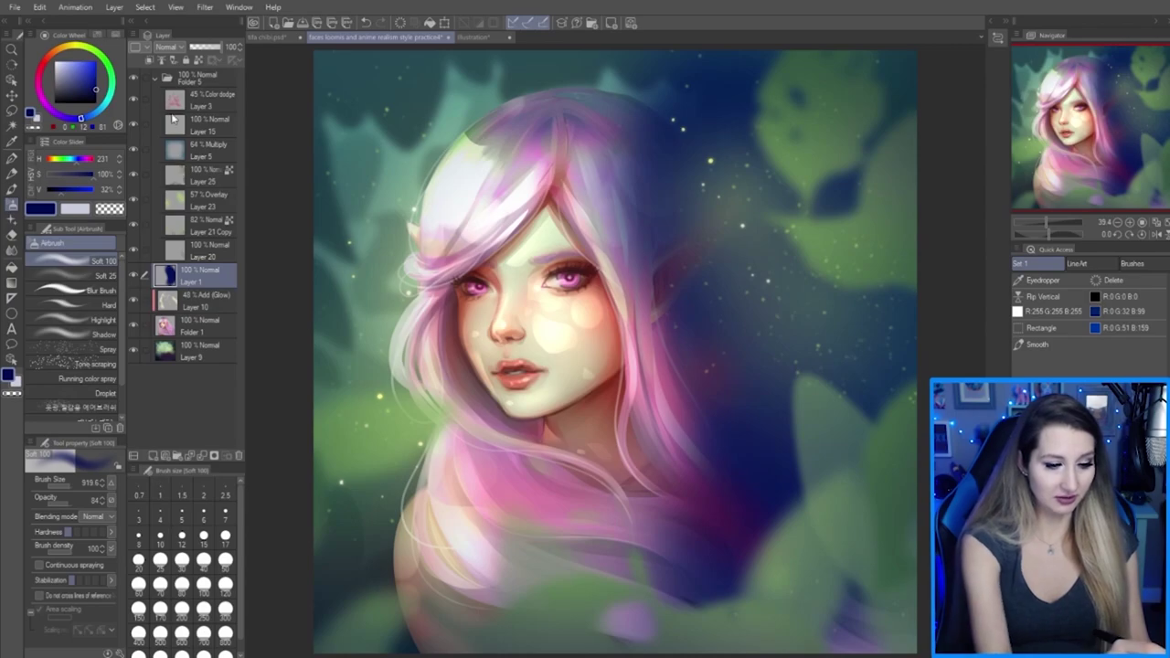
pyautogui.click(135, 226)
pyautogui.click(134, 199)
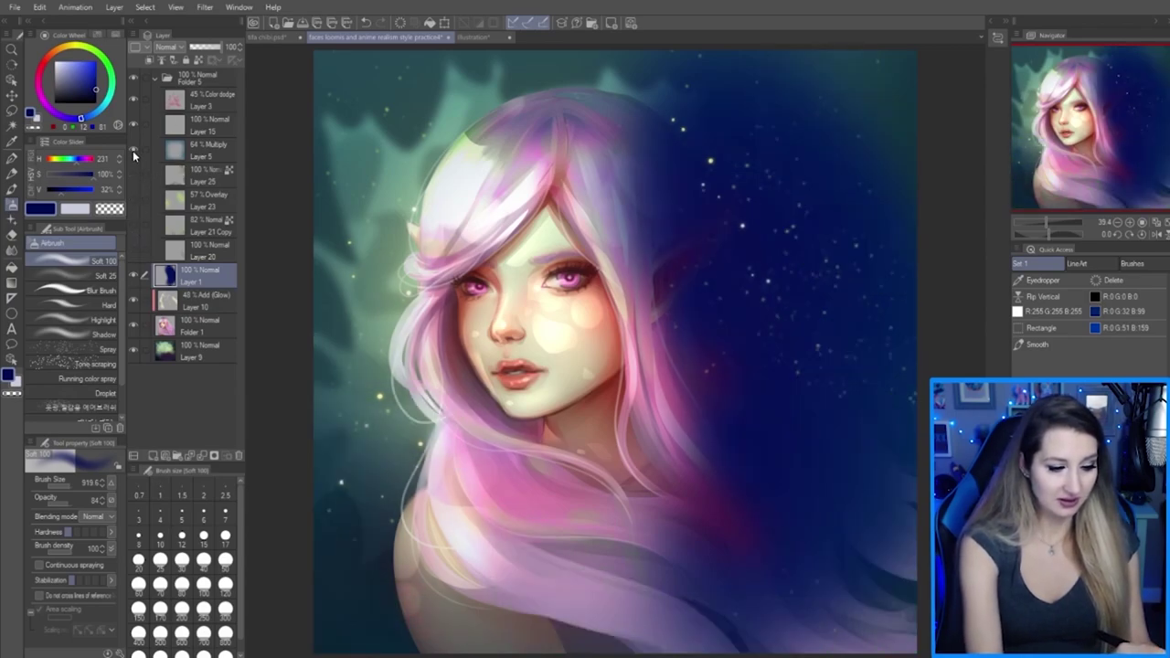
pyautogui.click(134, 173)
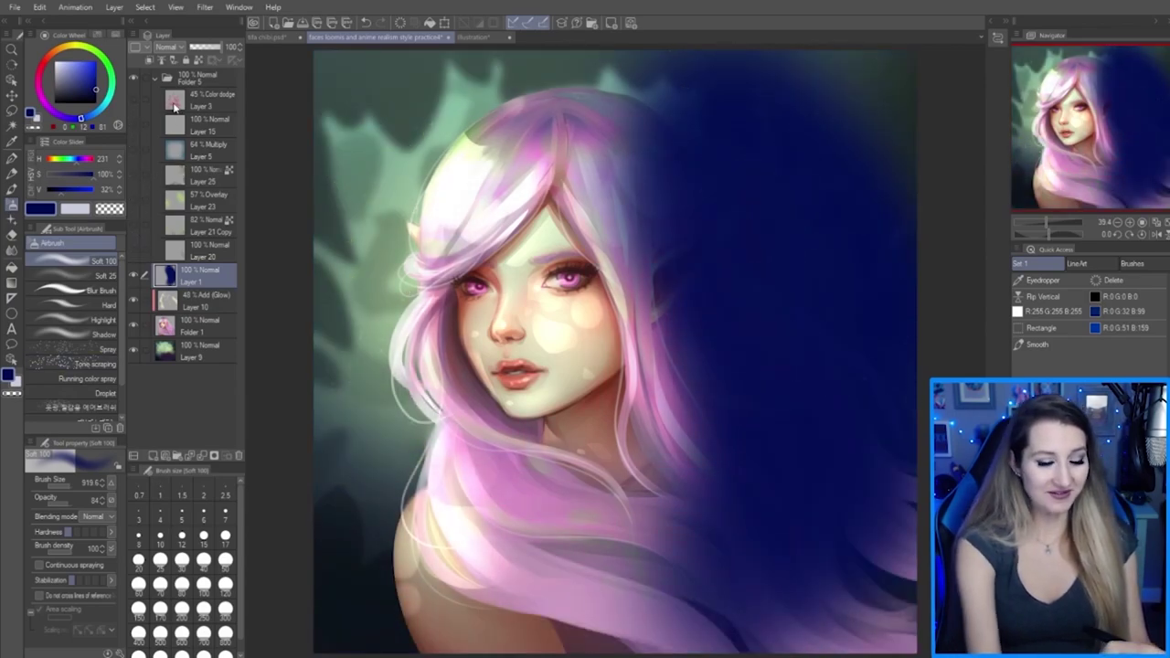
pyautogui.click(156, 80)
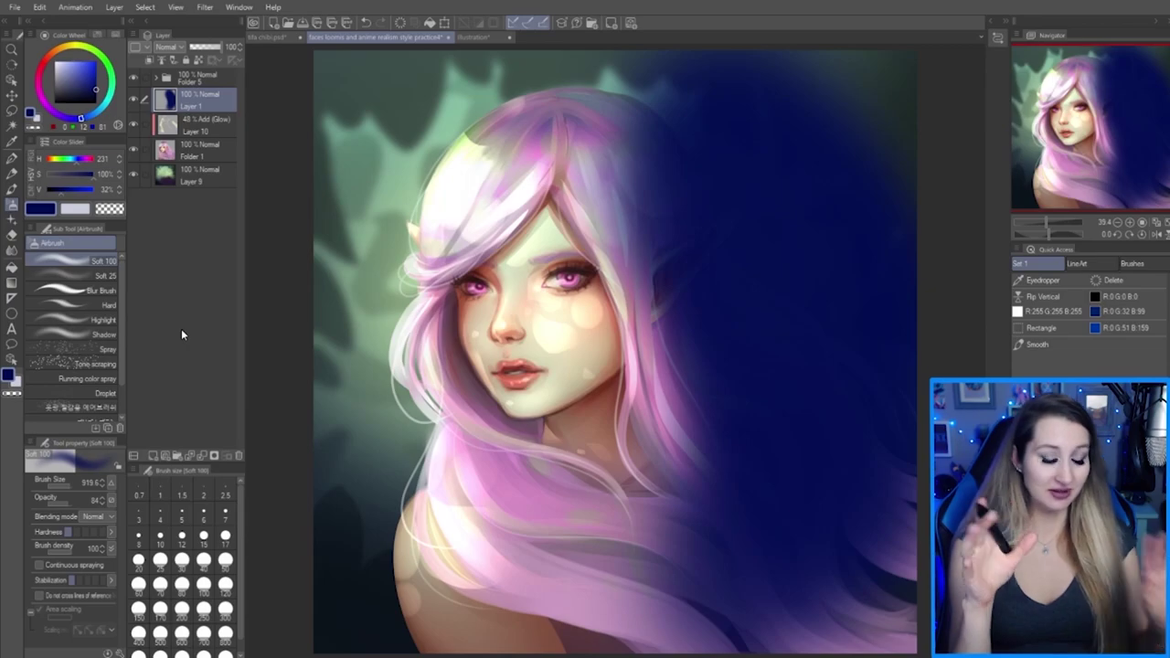
pyautogui.click(238, 456)
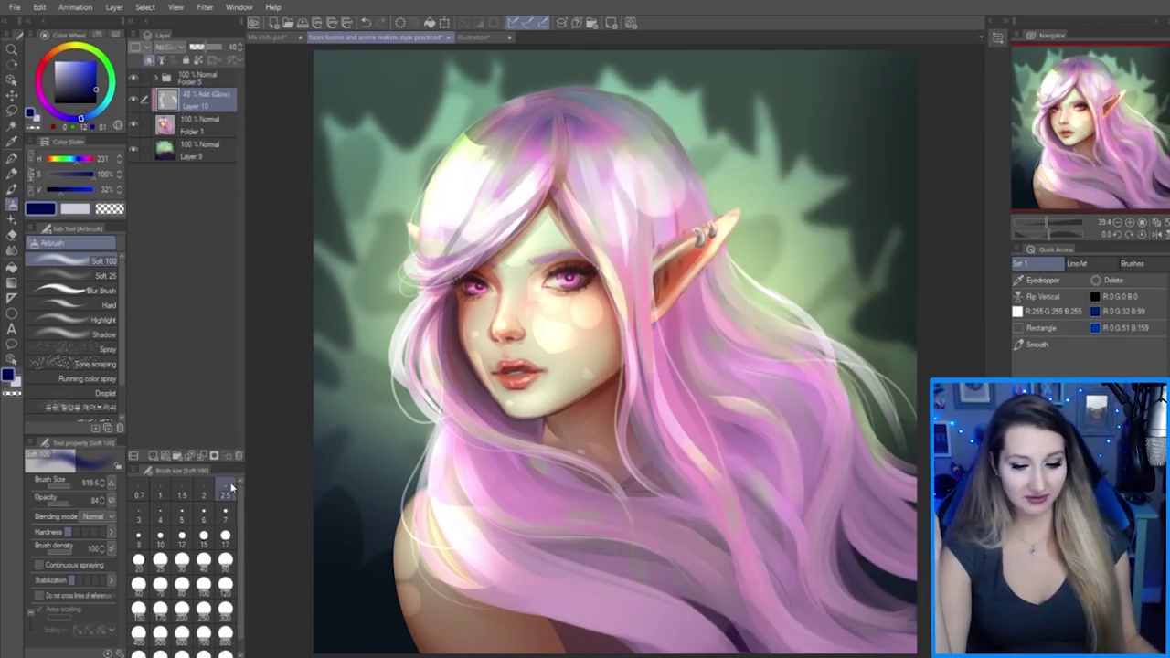
# Airbrush dark blue shading over the hair on a new clipped layer above Layer 10, and remove the paint
pyautogui.hotkey('ctrl', 'shift', 'n')
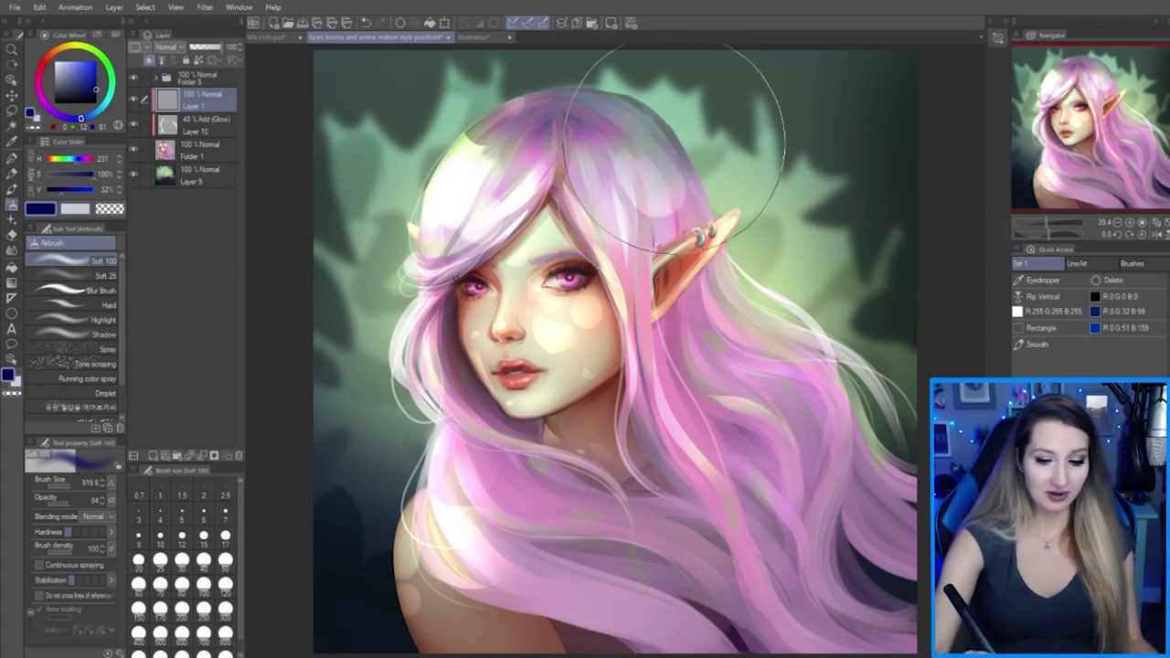
pyautogui.moveTo(674, 148)
pyautogui.mouseDown()
pyautogui.moveTo(758, 278)
pyautogui.moveTo(810, 457)
pyautogui.moveTo(875, 455)
pyautogui.moveTo(905, 553)
pyautogui.moveTo(818, 615)
pyautogui.moveTo(761, 483)
pyautogui.moveTo(750, 285)
pyautogui.moveTo(799, 258)
pyautogui.moveTo(879, 444)
pyautogui.moveTo(933, 401)
pyautogui.moveTo(845, 452)
pyautogui.mouseUp()
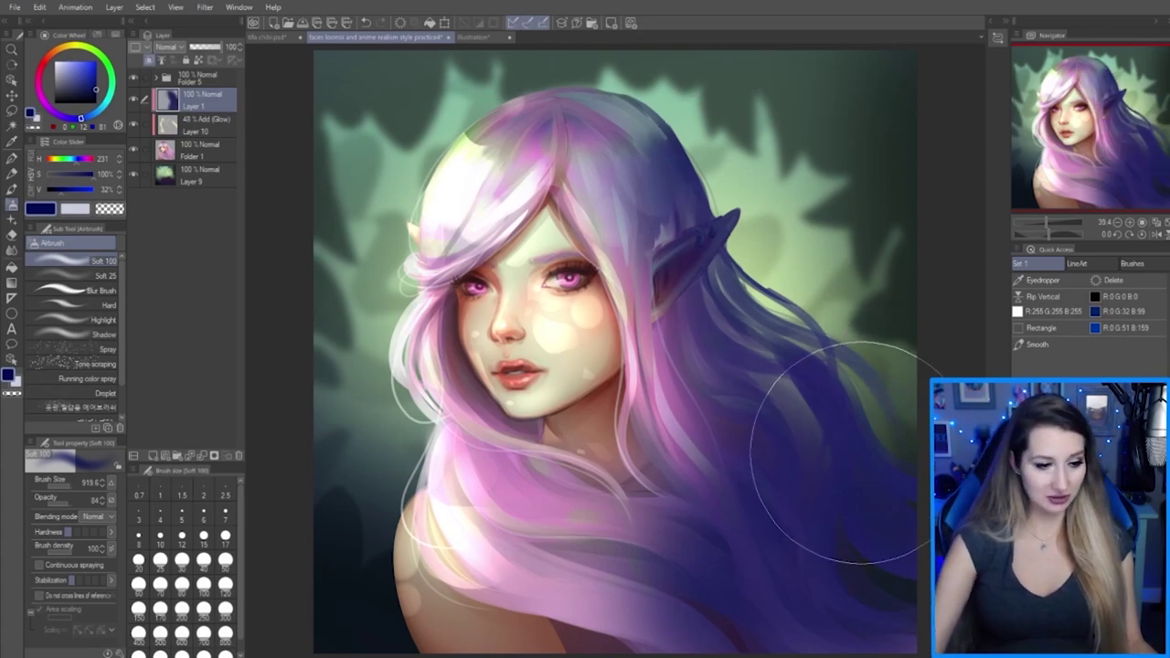
pyautogui.press('Delete')
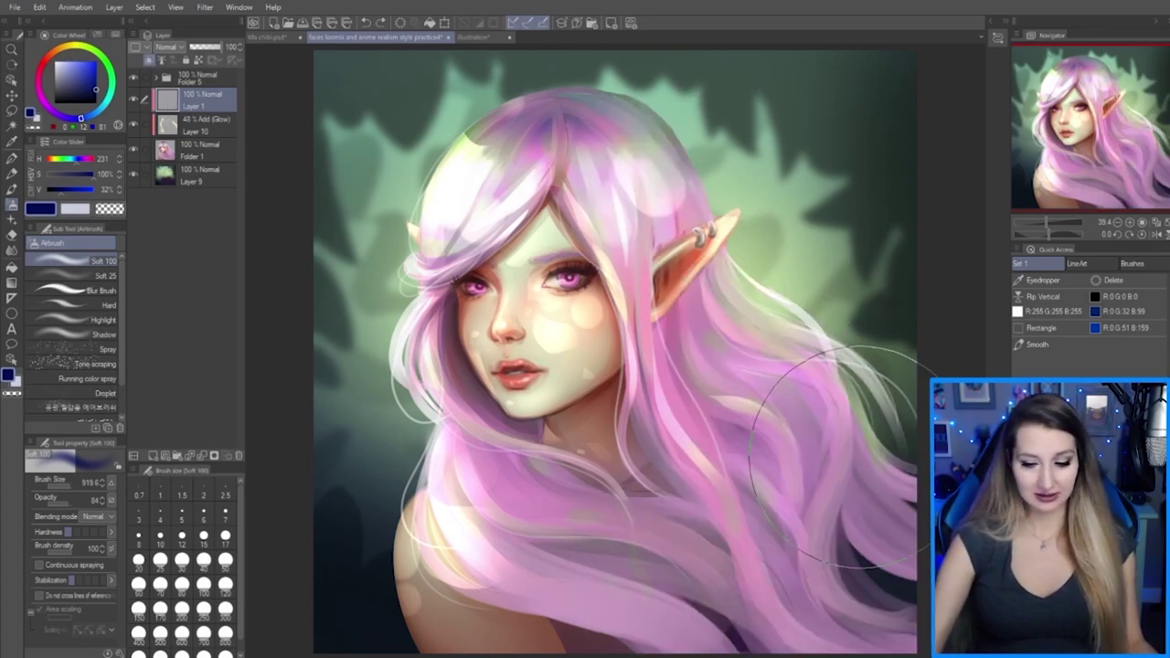
# Unclip Layer 1, airbrush dark blue over the hair and background, and erase the overspill along the hair's outline with the Hard eraser
pyautogui.click(151, 58)
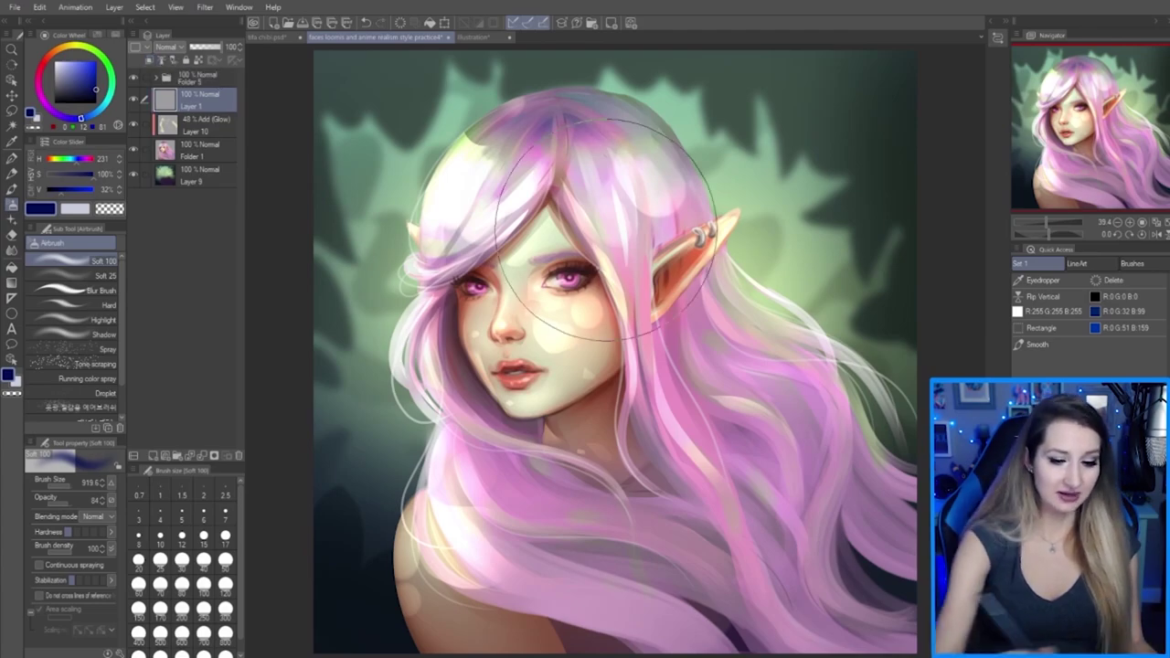
pyautogui.moveTo(786, 229)
pyautogui.mouseDown()
pyautogui.moveTo(763, 262)
pyautogui.moveTo(788, 306)
pyautogui.moveTo(797, 409)
pyautogui.moveTo(847, 480)
pyautogui.moveTo(843, 589)
pyautogui.moveTo(871, 524)
pyautogui.moveTo(839, 336)
pyautogui.moveTo(786, 277)
pyautogui.moveTo(913, 500)
pyautogui.moveTo(814, 485)
pyautogui.mouseUp()
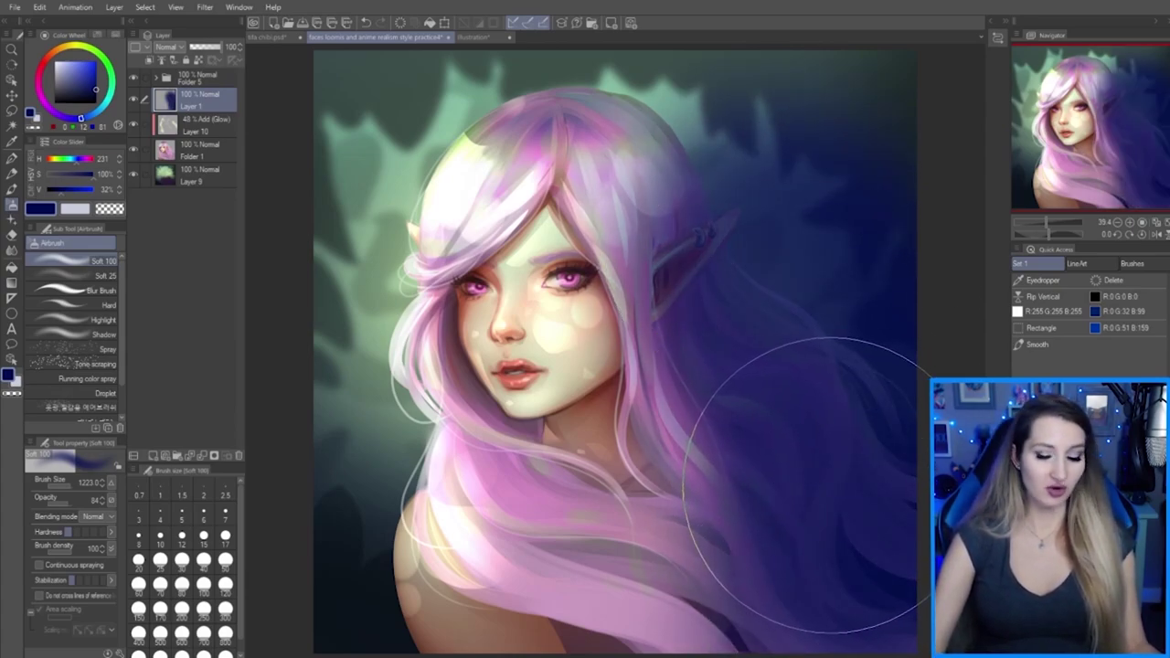
pyautogui.press('e')
pyautogui.moveTo(709, 138); pyautogui.dragTo(784, 265)
pyautogui.moveTo(757, 208)
pyautogui.mouseDown()
pyautogui.moveTo(833, 301)
pyautogui.moveTo(835, 273)
pyautogui.moveTo(906, 359)
pyautogui.moveTo(858, 216)
pyautogui.moveTo(883, 222)
pyautogui.moveTo(900, 200)
pyautogui.moveTo(880, 144)
pyautogui.moveTo(826, 131)
pyautogui.moveTo(809, 208)
pyautogui.moveTo(753, 91)
pyautogui.moveTo(775, 157)
pyautogui.moveTo(740, 157)
pyautogui.moveTo(796, 225)
pyautogui.mouseUp()
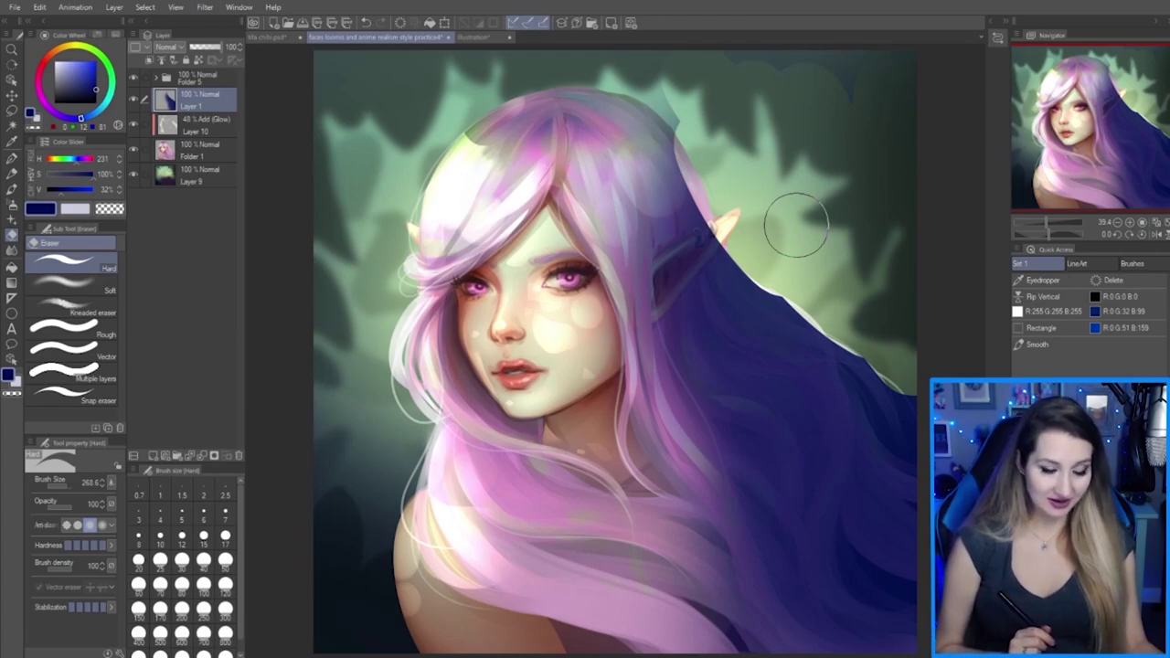
# Undo the eraser strokes and clip Layer 1 to the layer below instead
pyautogui.hotkey('ctrl', 'z')
pyautogui.hotkey('ctrl', 'z')
pyautogui.hotkey('ctrl', 'z')
pyautogui.hotkey('ctrl', 'z')
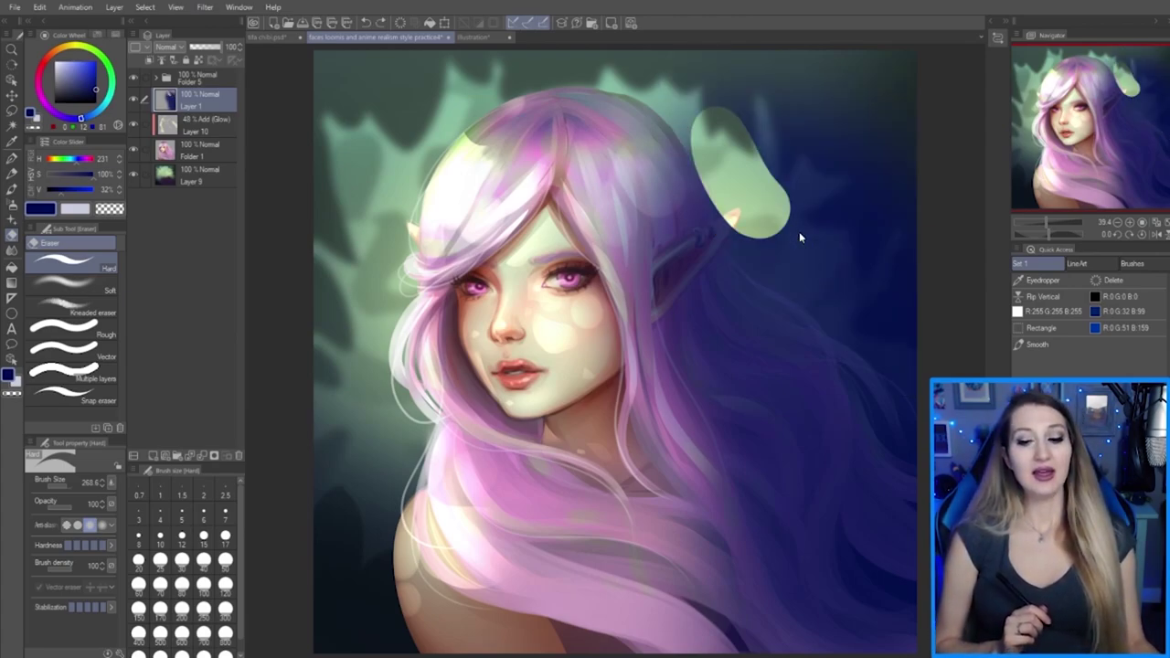
pyautogui.click(152, 61)
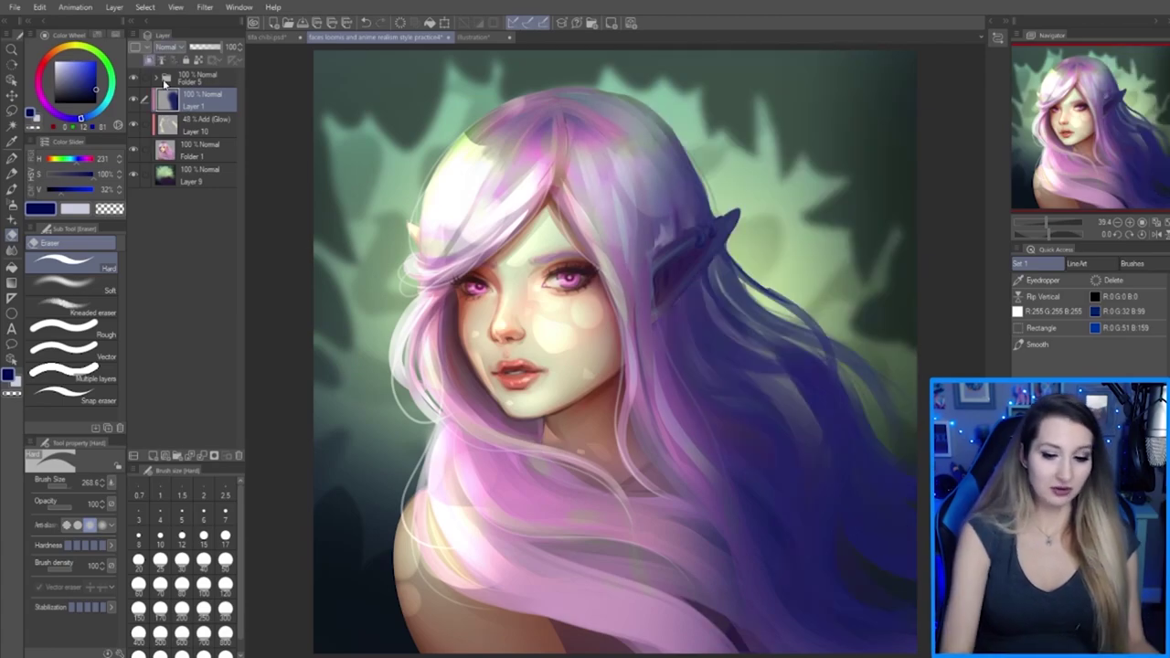
# Airbrush more dark blue over the hair on the clipped Layer 1 and delete that layer
pyautogui.press('b')
pyautogui.moveTo(773, 137)
pyautogui.mouseDown()
pyautogui.moveTo(759, 110)
pyautogui.moveTo(393, 498)
pyautogui.moveTo(724, 585)
pyautogui.mouseUp()
pyautogui.press('Delete')
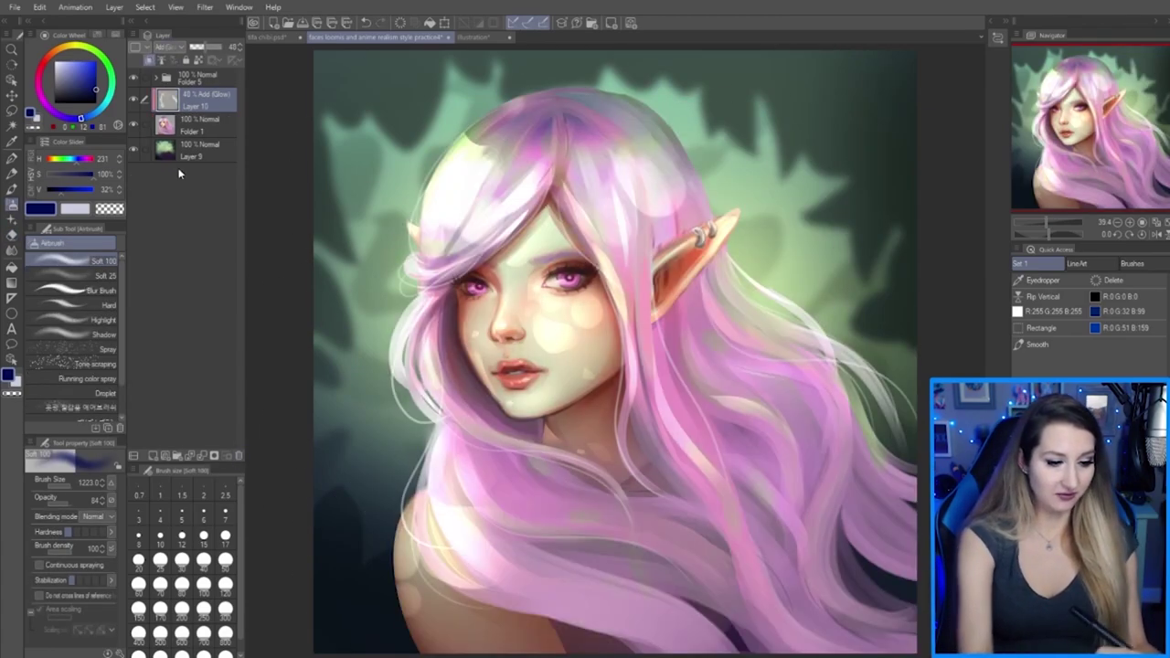
# Toggle and unclip the glow Layer 10 to compare its effect, and reduce the airbrush size to 284.5
pyautogui.click(134, 100)
pyautogui.click(134, 101)
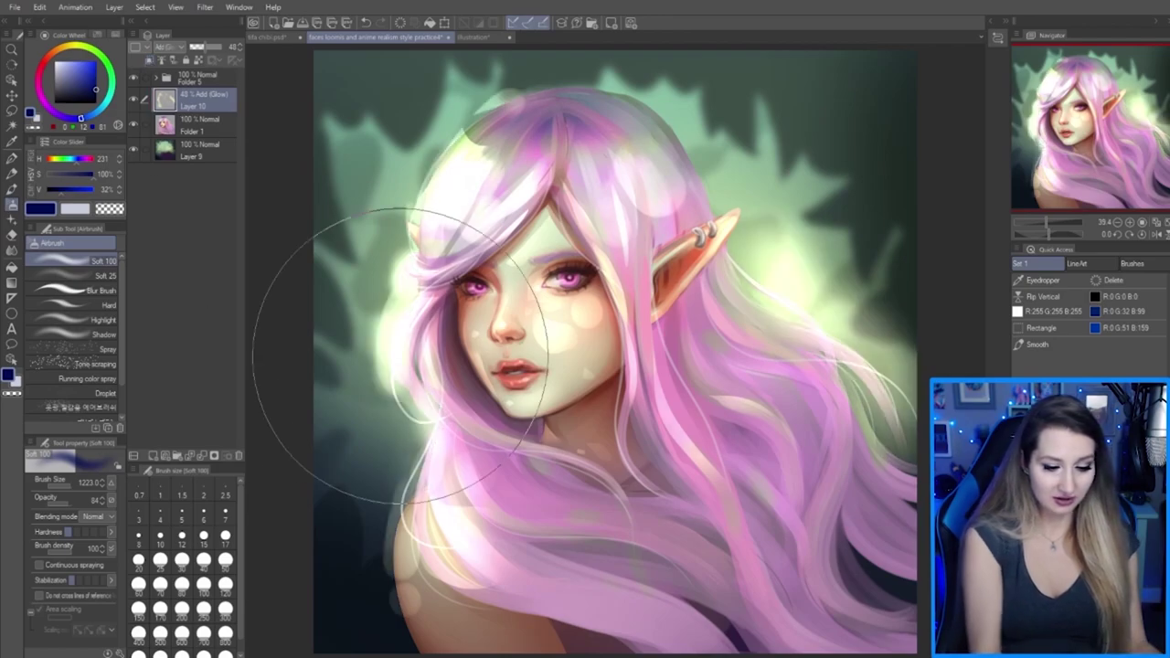
pyautogui.press('[')
pyautogui.press('[')
pyautogui.press('[')
pyautogui.press('[')
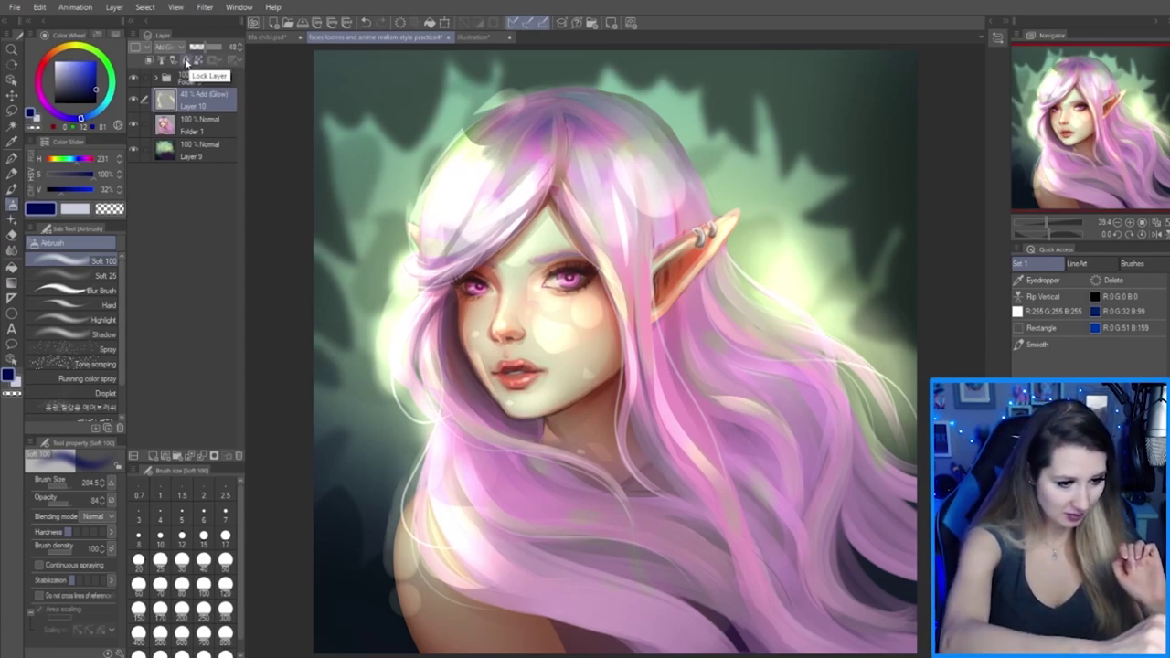
# Merge the unclipped glow Layer 10 down into the Folder 1 character layer
pyautogui.click(203, 128)
pyautogui.click(207, 102)
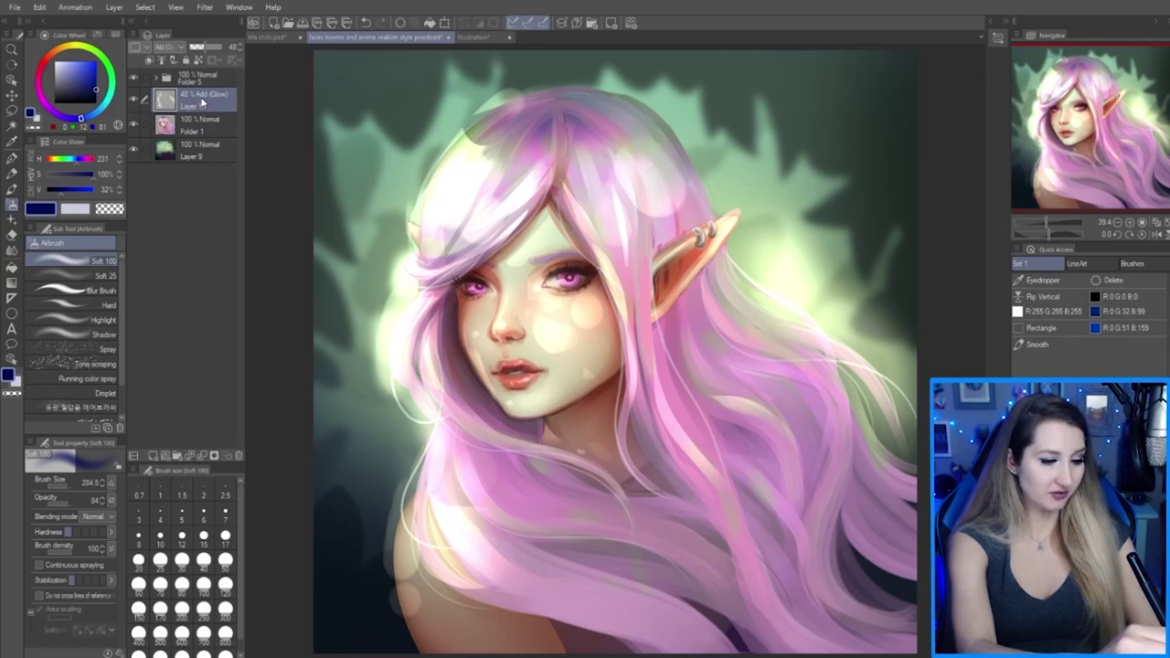
pyautogui.press('Delete')
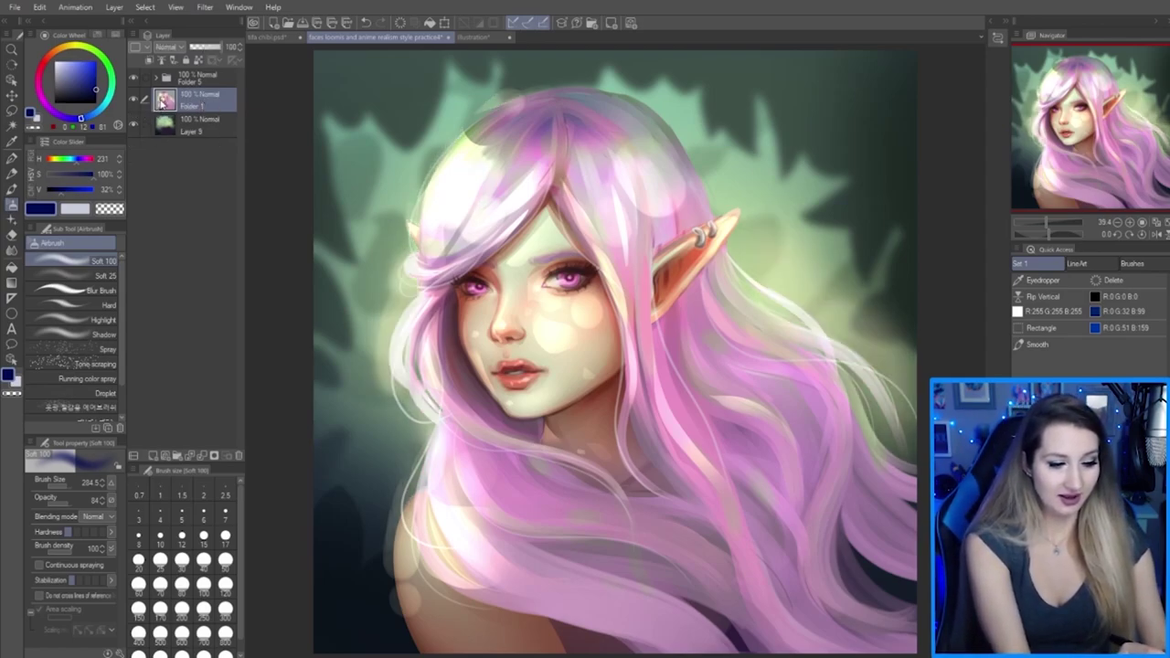
# Hide and show the merged Folder 1 layer to inspect it, and lock its transparent pixels
pyautogui.click(137, 99)
pyautogui.click(136, 98)
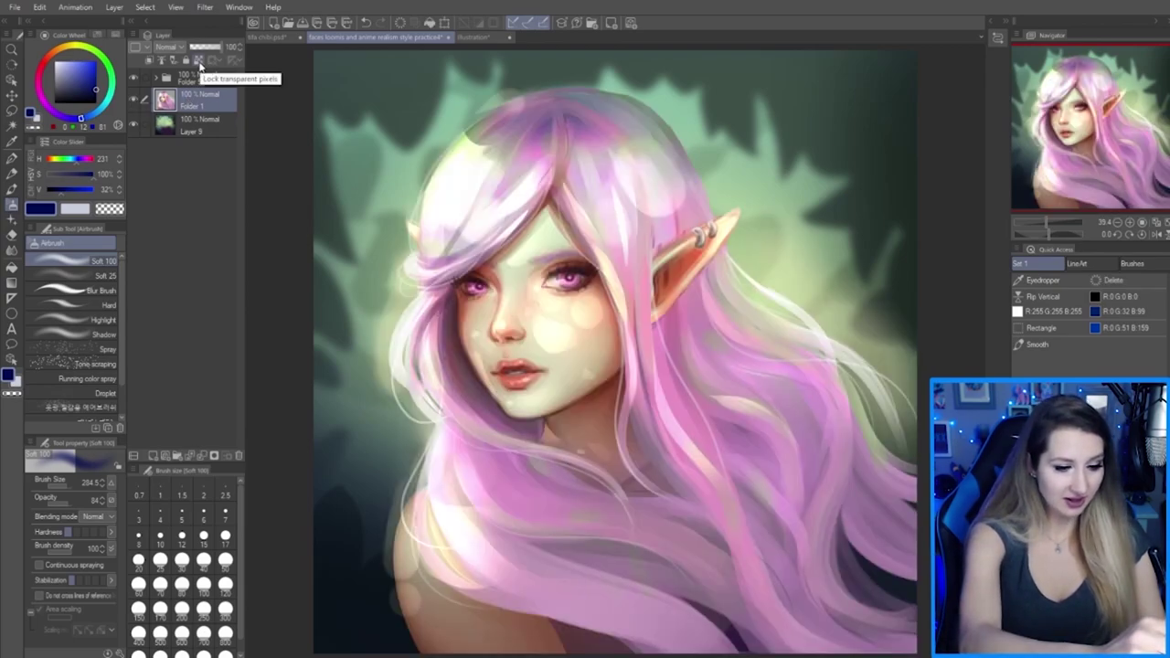
pyautogui.click(199, 62)
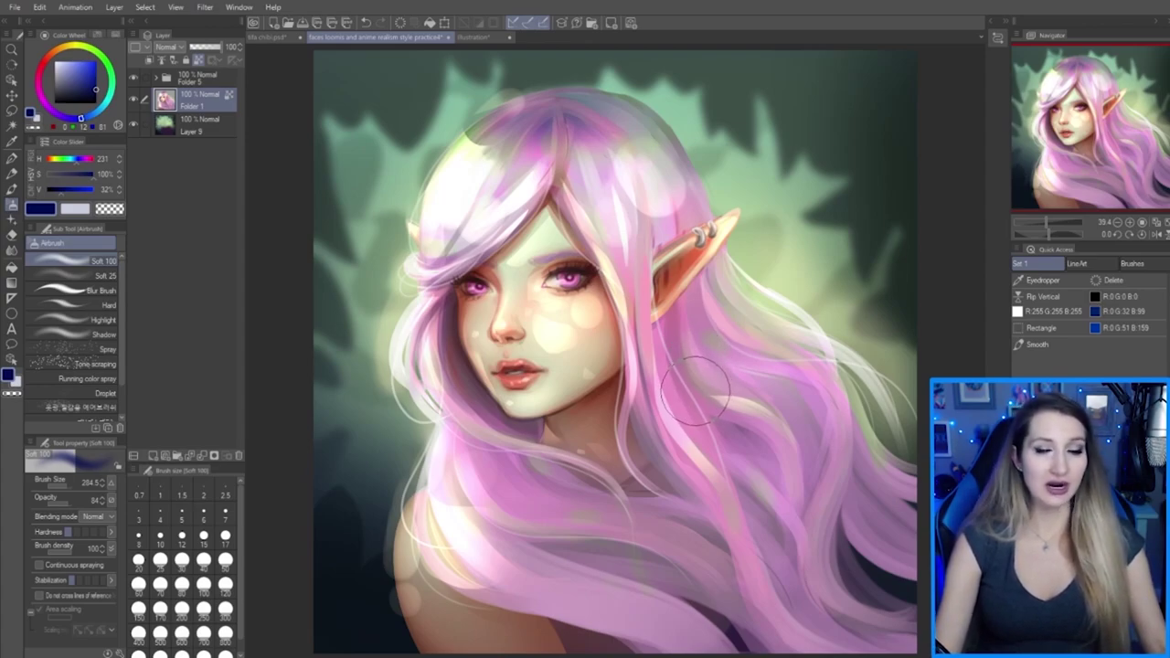
# Sample a mauve from the top of the elf's hair and select the G-pen 40 for painting
pyautogui.press('p')
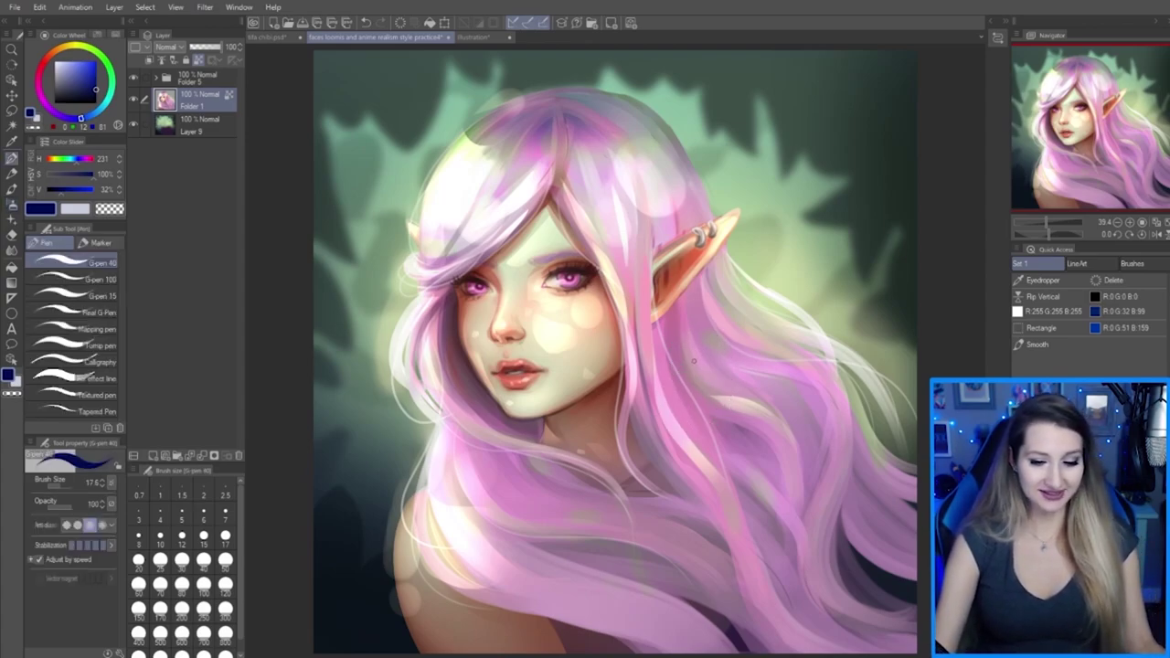
pyautogui.press('i')
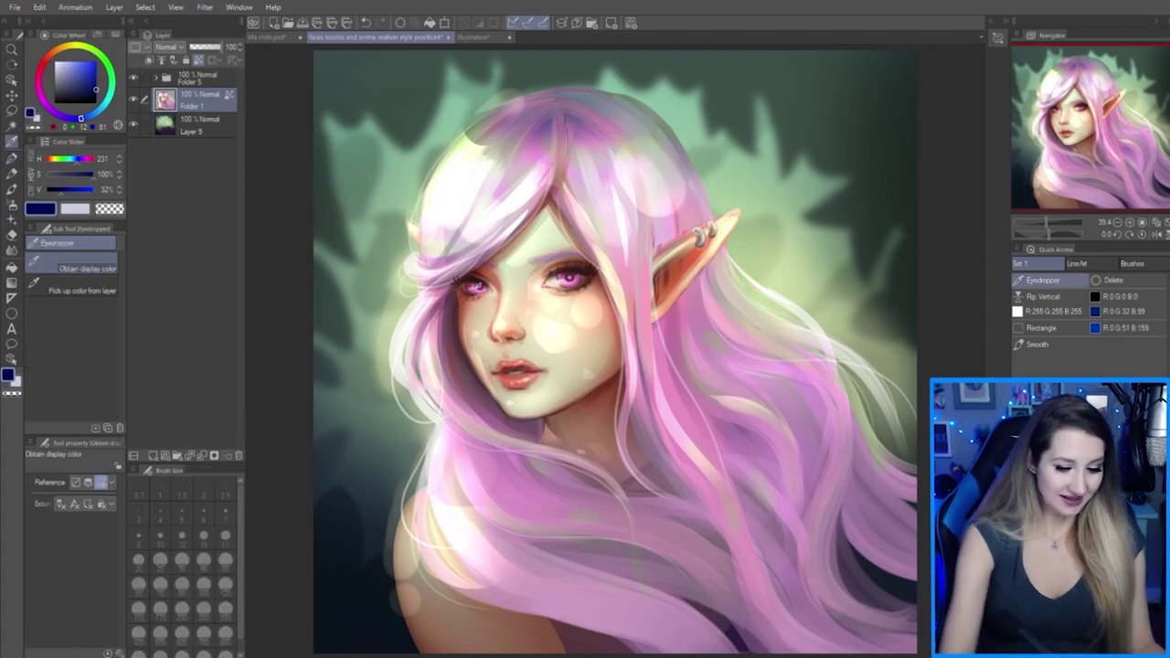
pyautogui.click(504, 120)
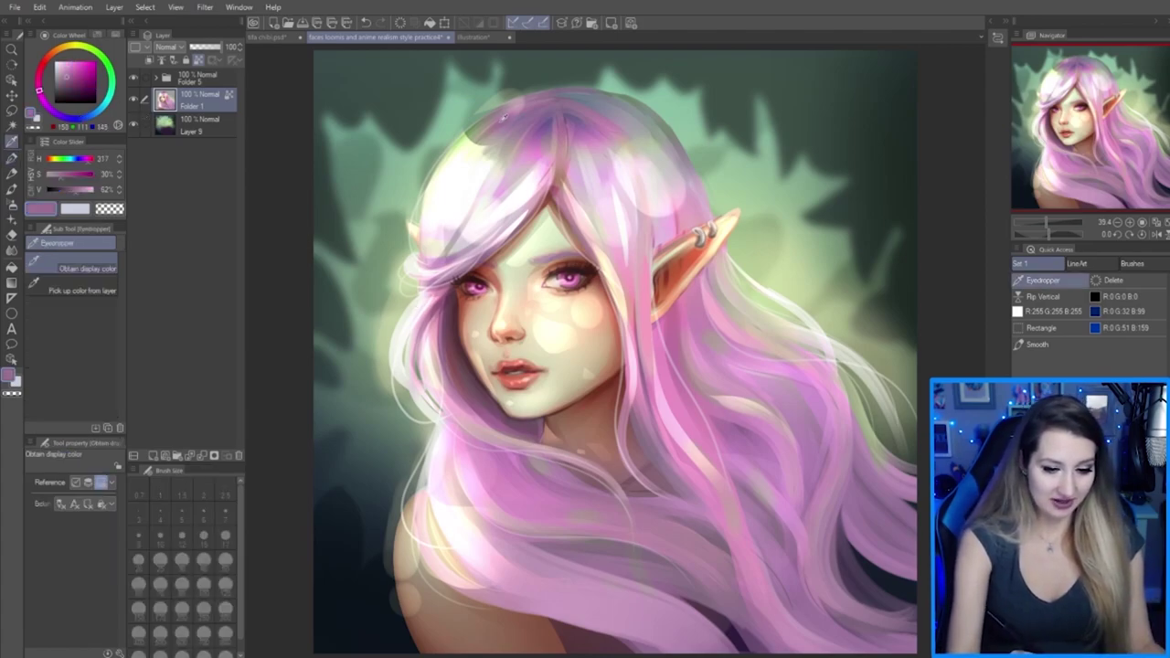
pyautogui.press('p')
# Unlock Folder 1's transparent pixels and paint trial mauve strokes at size 73.3 past the hair's edge, undoing them
pyautogui.moveTo(503, 144)
pyautogui.mouseDown()
pyautogui.moveTo(508, 155)
pyautogui.moveTo(307, 99)
pyautogui.mouseUp()
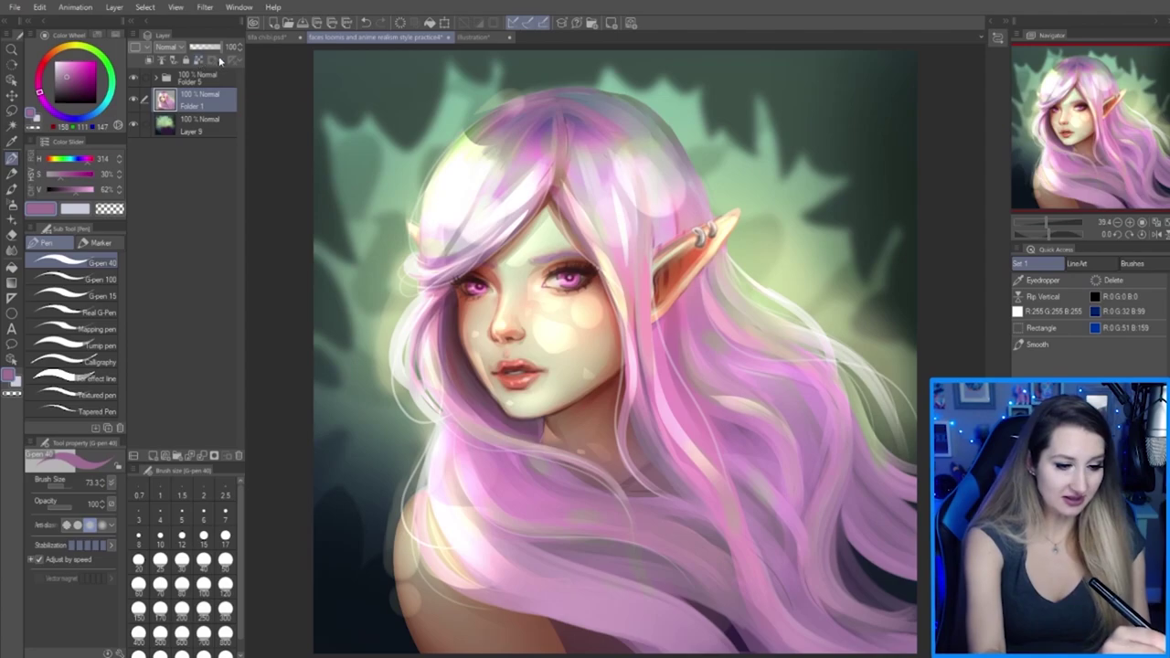
pyautogui.moveTo(491, 117); pyautogui.dragTo(452, 248)
pyautogui.hotkey('ctrl', 'z')
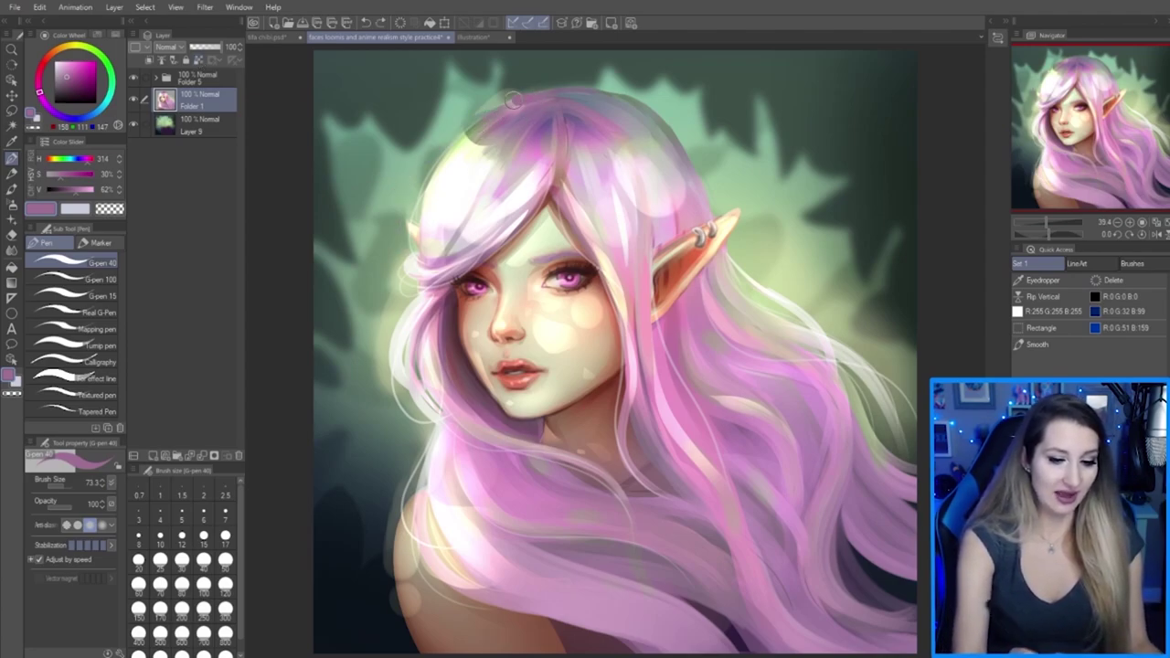
pyautogui.moveTo(514, 94); pyautogui.dragTo(461, 235)
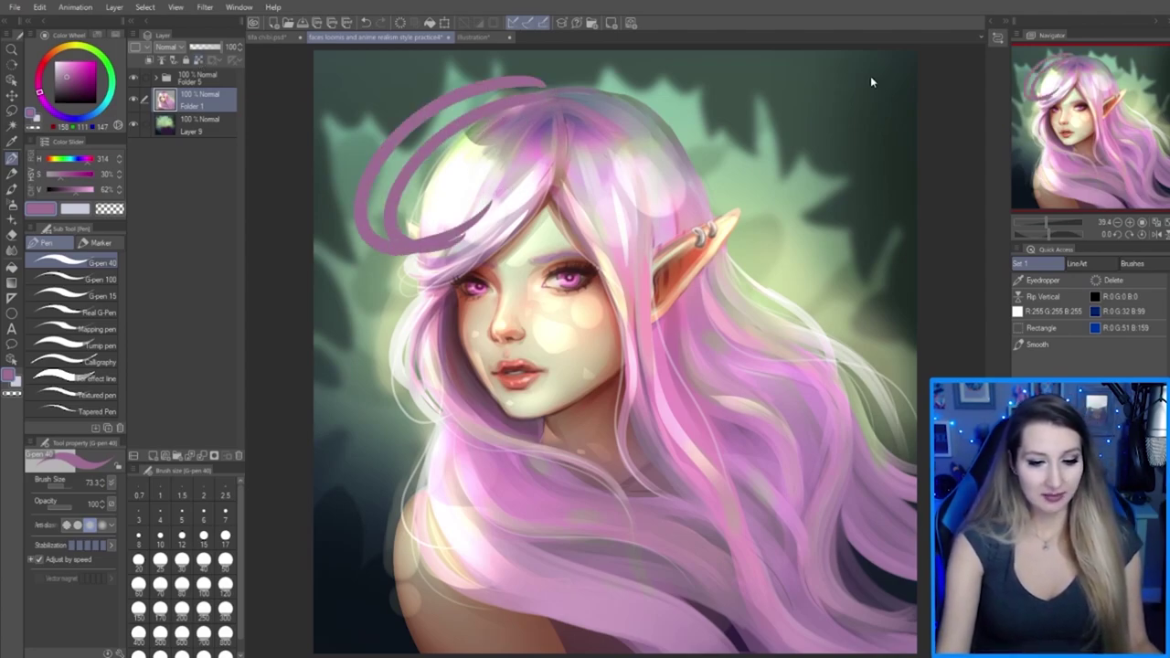
pyautogui.hotkey('ctrl', 'z')
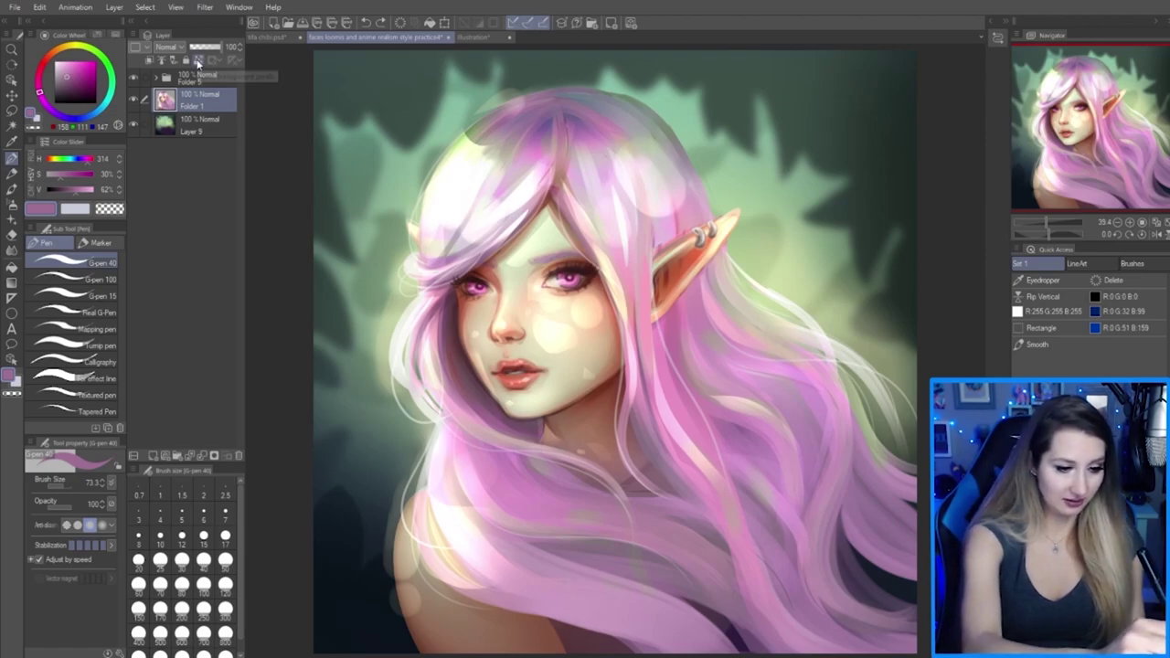
# Lock Folder 1's transparent pixels again and paint mauve strokes along the outer edge of the hair
pyautogui.click(198, 61)
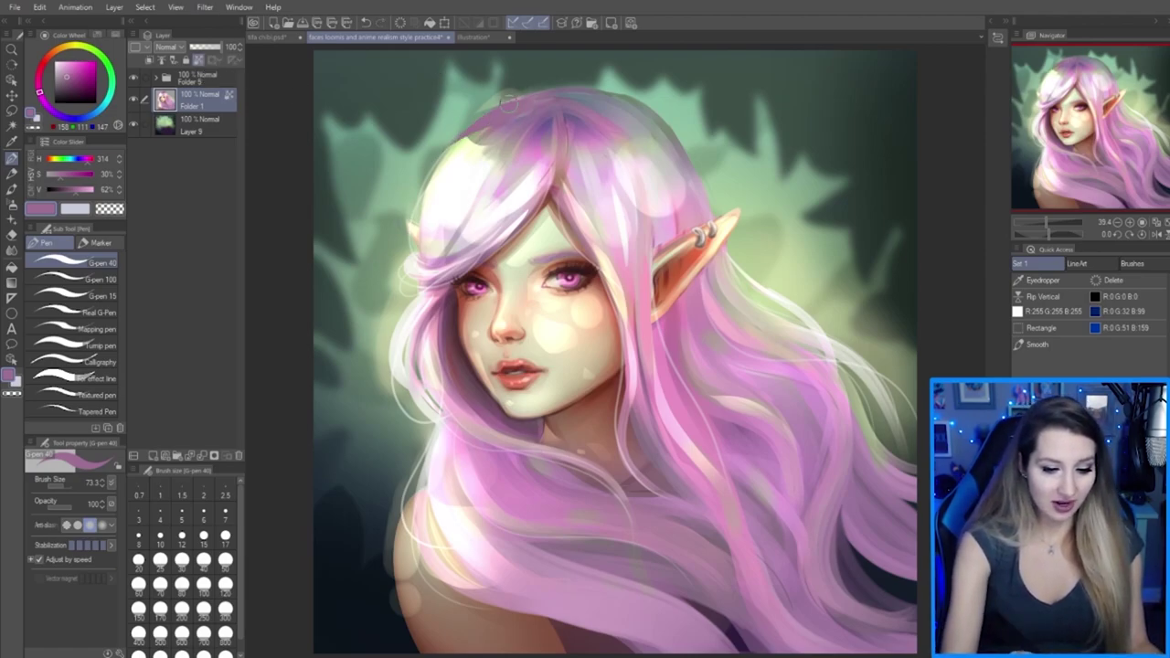
pyautogui.moveTo(493, 104); pyautogui.dragTo(402, 256)
pyautogui.moveTo(448, 143); pyautogui.dragTo(400, 266)
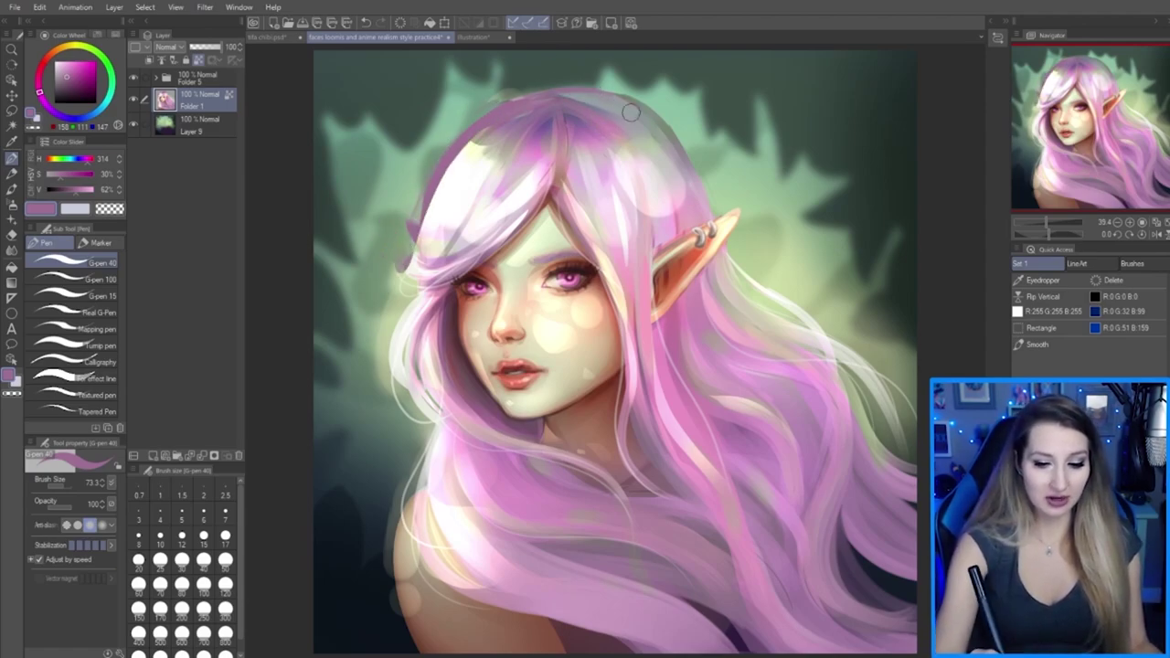
# Paint trial mauve strokes over the crown and outer edge of the elf's hair with transparent pixels locked, undoing them
pyautogui.moveTo(599, 112)
pyautogui.mouseDown()
pyautogui.moveTo(506, 120)
pyautogui.moveTo(547, 113)
pyautogui.moveTo(518, 133)
pyautogui.moveTo(555, 111)
pyautogui.moveTo(423, 196)
pyautogui.mouseUp()
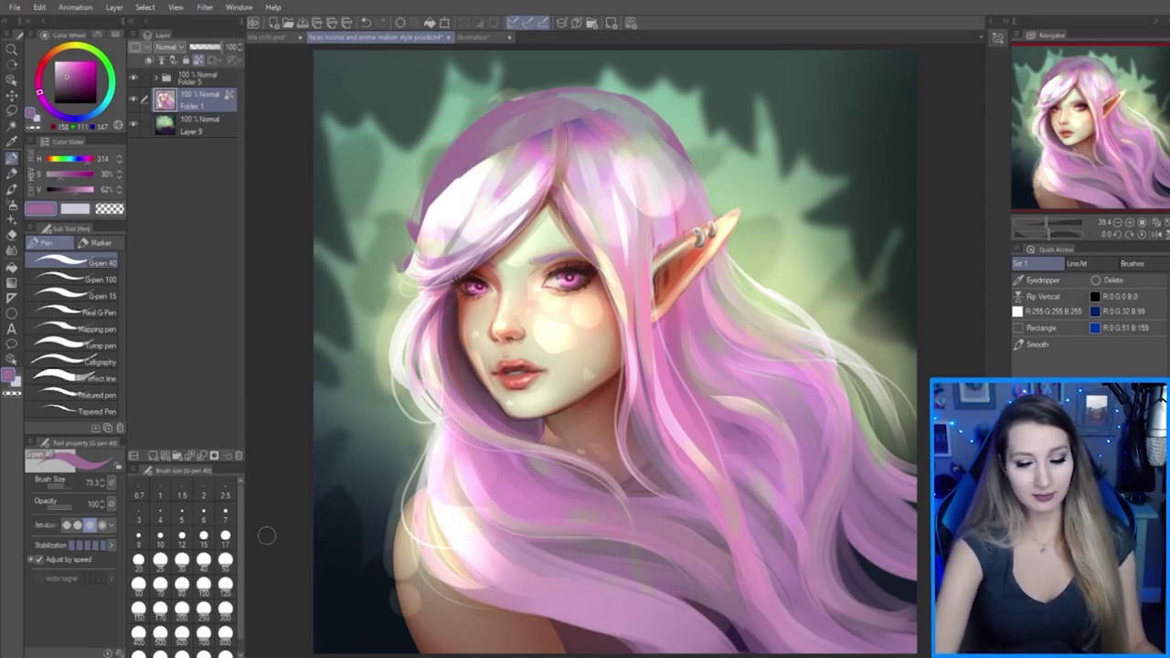
pyautogui.moveTo(448, 201)
pyautogui.mouseDown()
pyautogui.moveTo(512, 141)
pyautogui.moveTo(585, 105)
pyautogui.mouseUp()
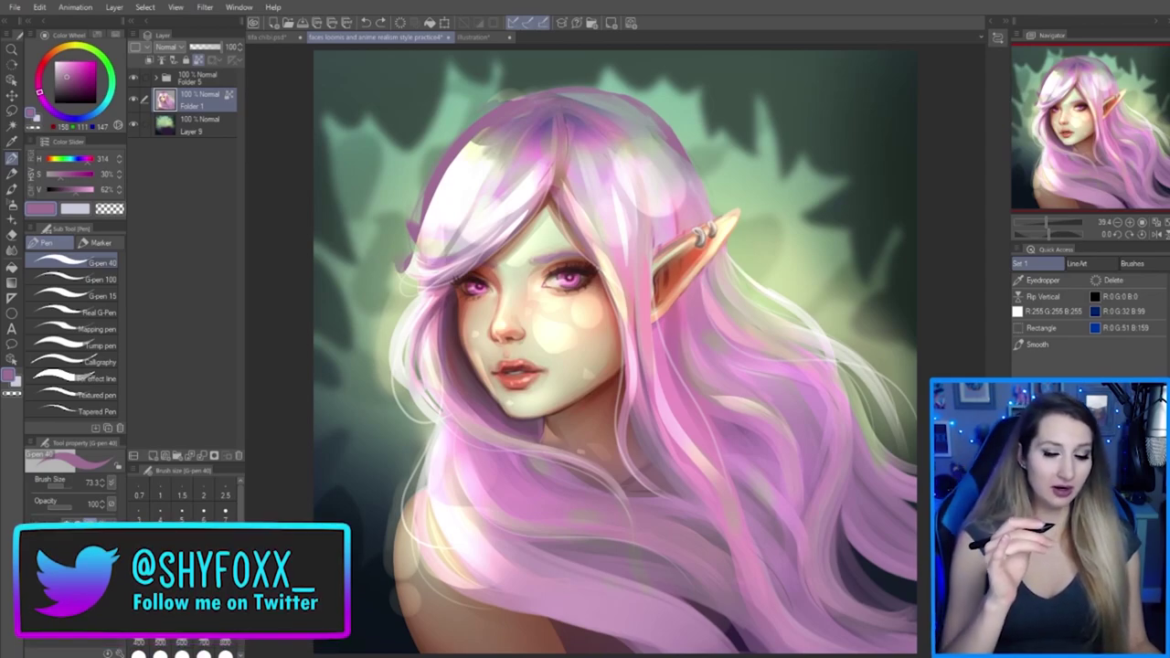
pyautogui.moveTo(412, 260); pyautogui.dragTo(507, 105)
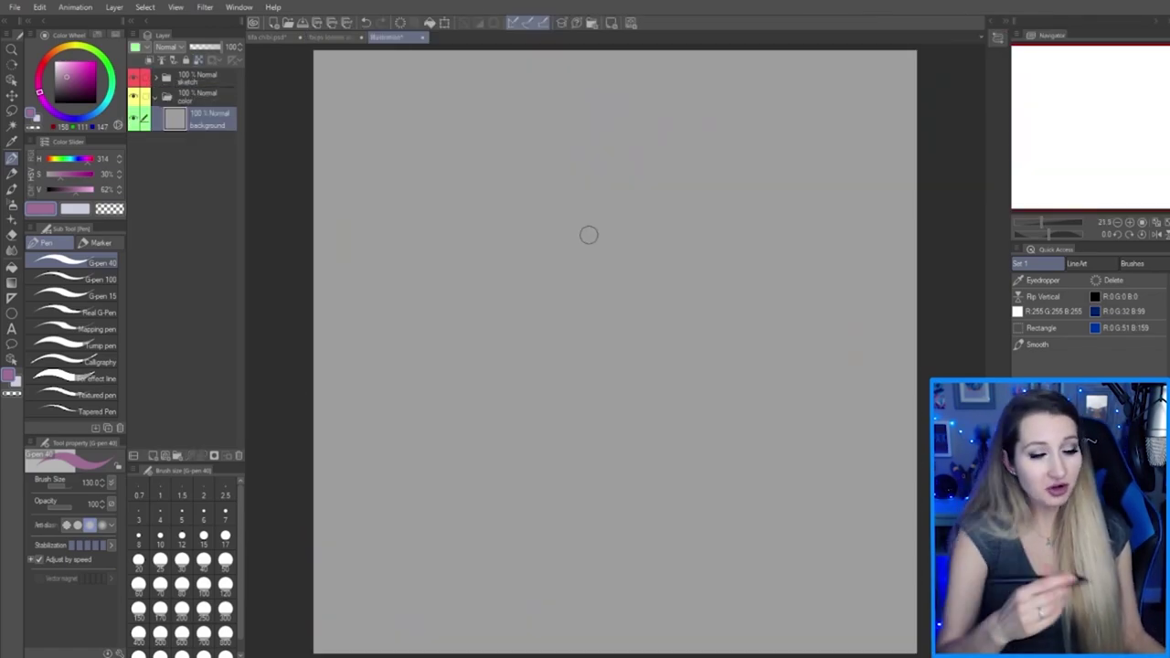
# In the Illustration document, add a vector layer above the sketch folder and set the drawing color to black
pyautogui.click(218, 80)
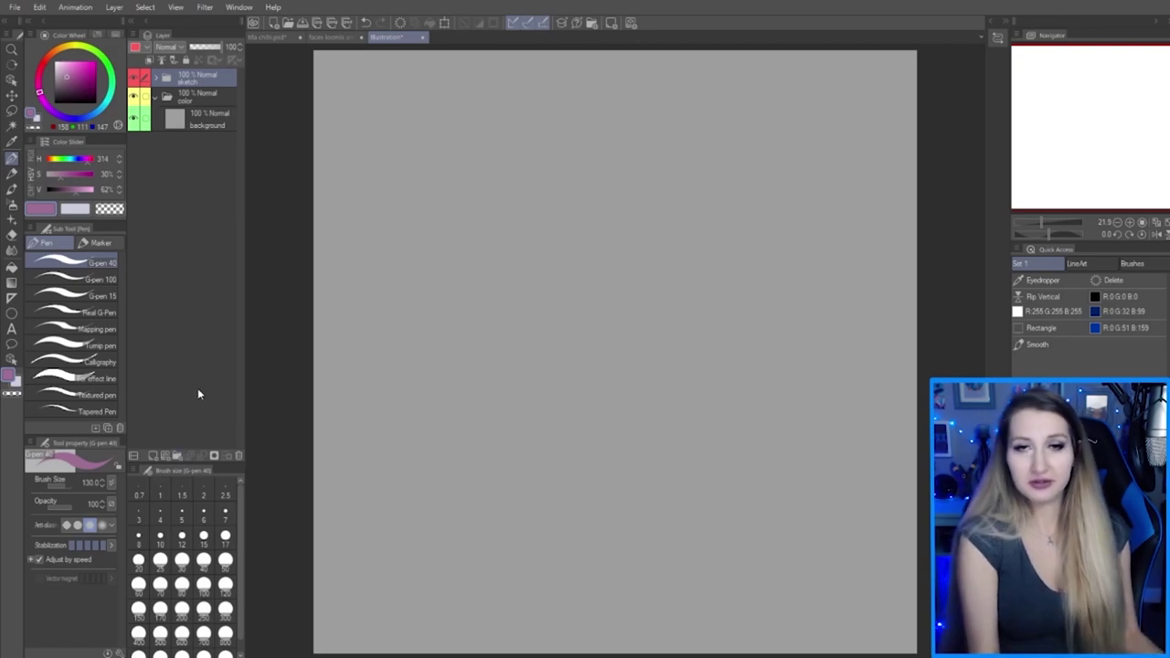
pyautogui.click(167, 455)
pyautogui.click(129, 140)
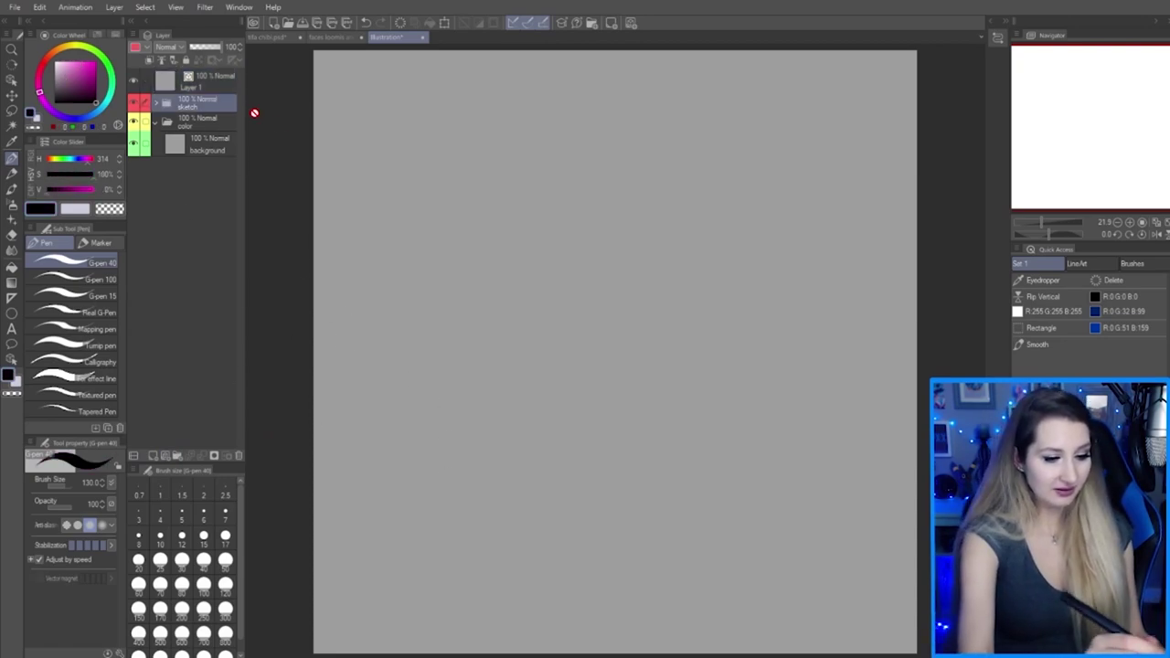
pyautogui.hotkey('ctrl', 'alt', 'c')
pyautogui.click(897, 163)
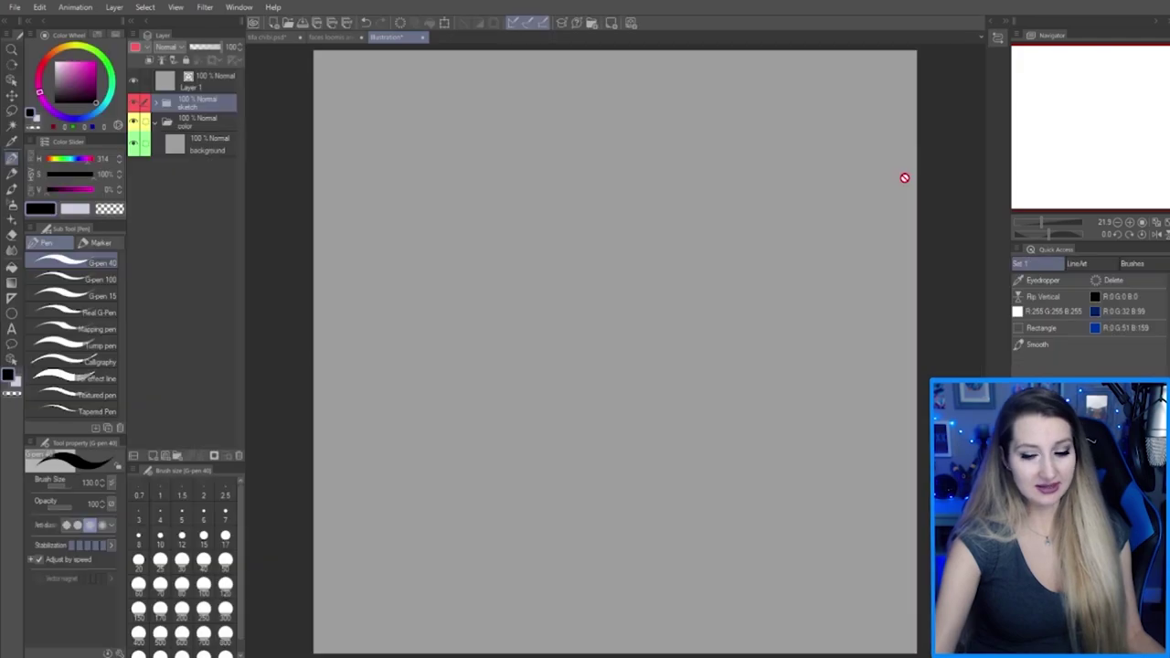
# Sketch a smiley face with the Lighter pencil on a new raster layer below the vector layer and lower its opacity to 77%
pyautogui.hotkey('ctrl', 'shift', 'n')
pyautogui.press('p')
pyautogui.moveTo(532, 380)
pyautogui.mouseDown()
pyautogui.moveTo(544, 187)
pyautogui.moveTo(715, 332)
pyautogui.moveTo(483, 329)
pyautogui.moveTo(692, 199)
pyautogui.moveTo(629, 395)
pyautogui.moveTo(512, 338)
pyautogui.mouseUp()
pyautogui.moveTo(574, 312)
pyautogui.mouseDown()
pyautogui.moveTo(579, 322)
pyautogui.moveTo(638, 308)
pyautogui.mouseUp()
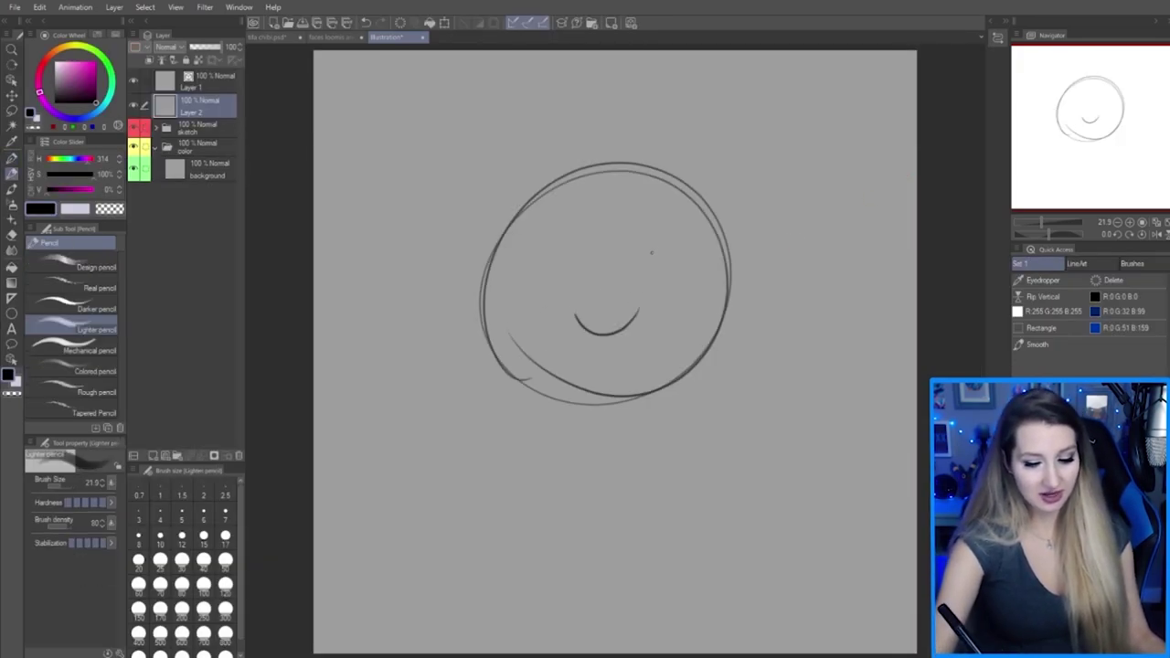
pyautogui.moveTo(653, 245); pyautogui.dragTo(657, 265)
pyautogui.moveTo(574, 247); pyautogui.dragTo(580, 250)
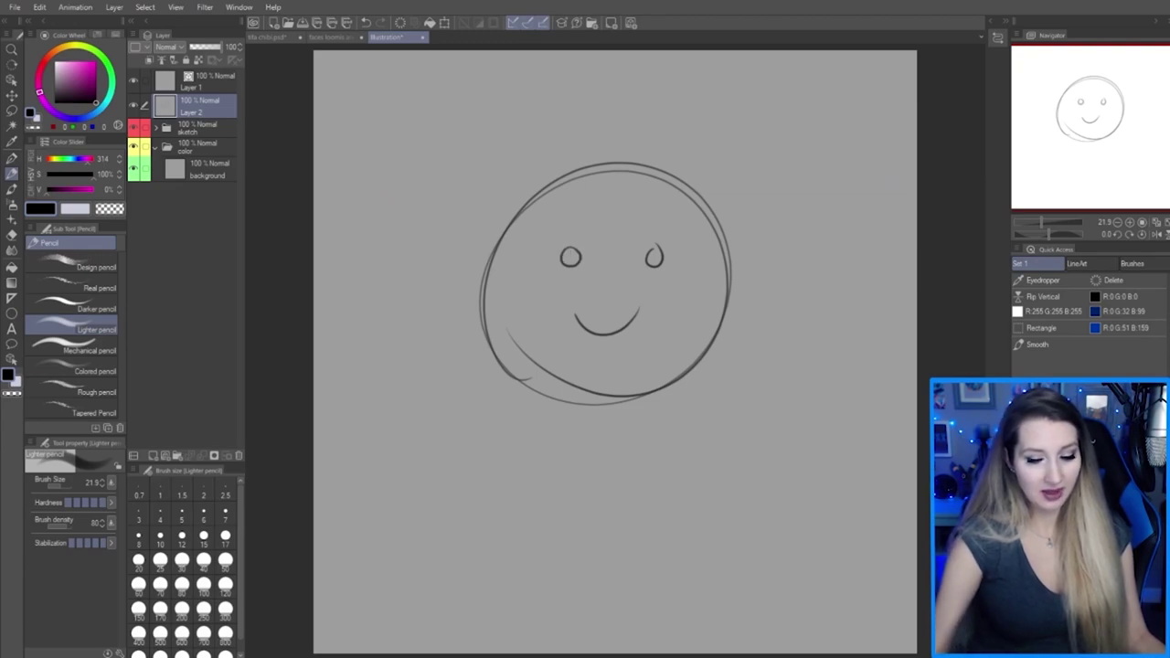
pyautogui.moveTo(224, 46); pyautogui.dragTo(214, 47)
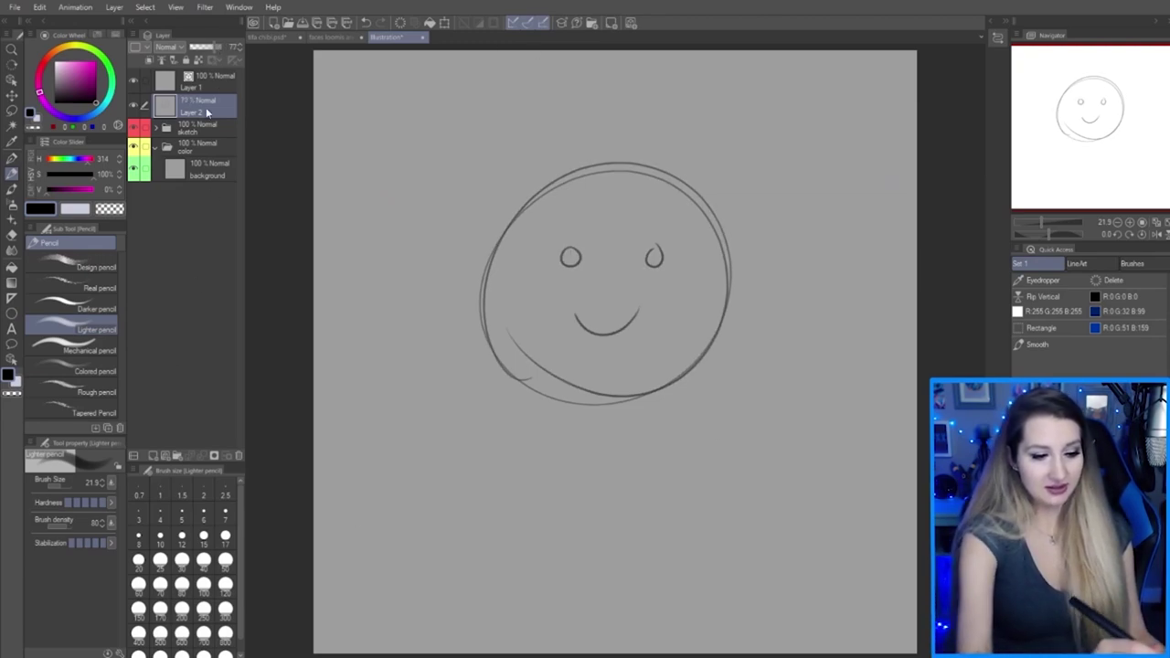
# Ink the smiley's outline, eyes and mouth on the vector layer using the G-pen 40 at size 44.9
pyautogui.click(207, 81)
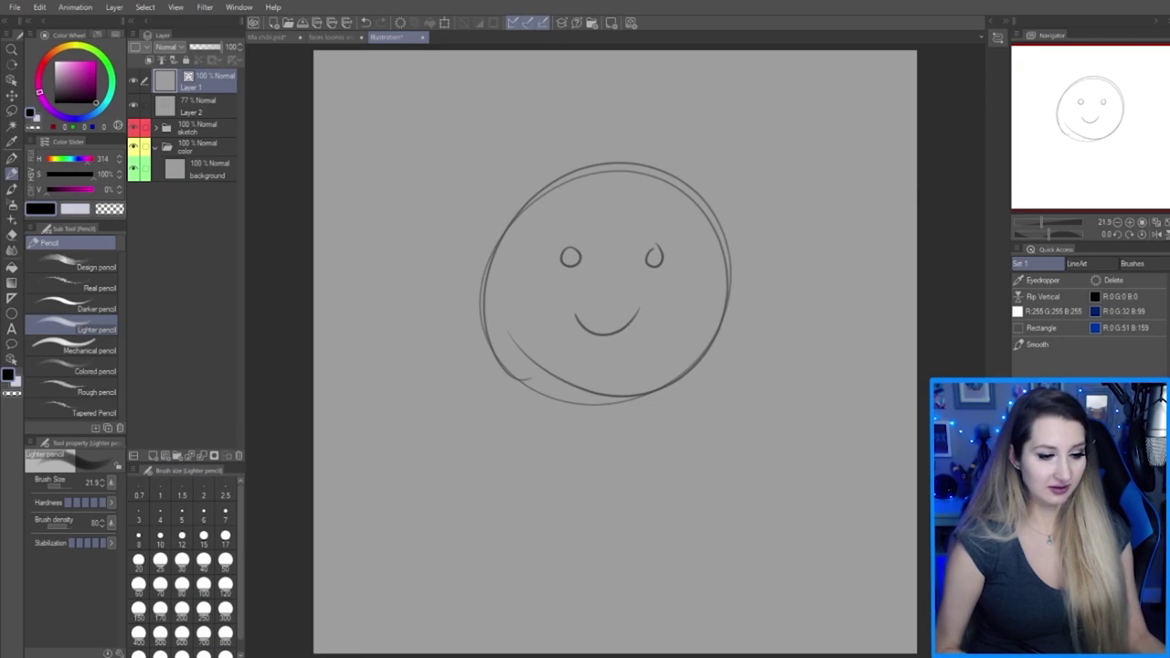
pyautogui.press('p')
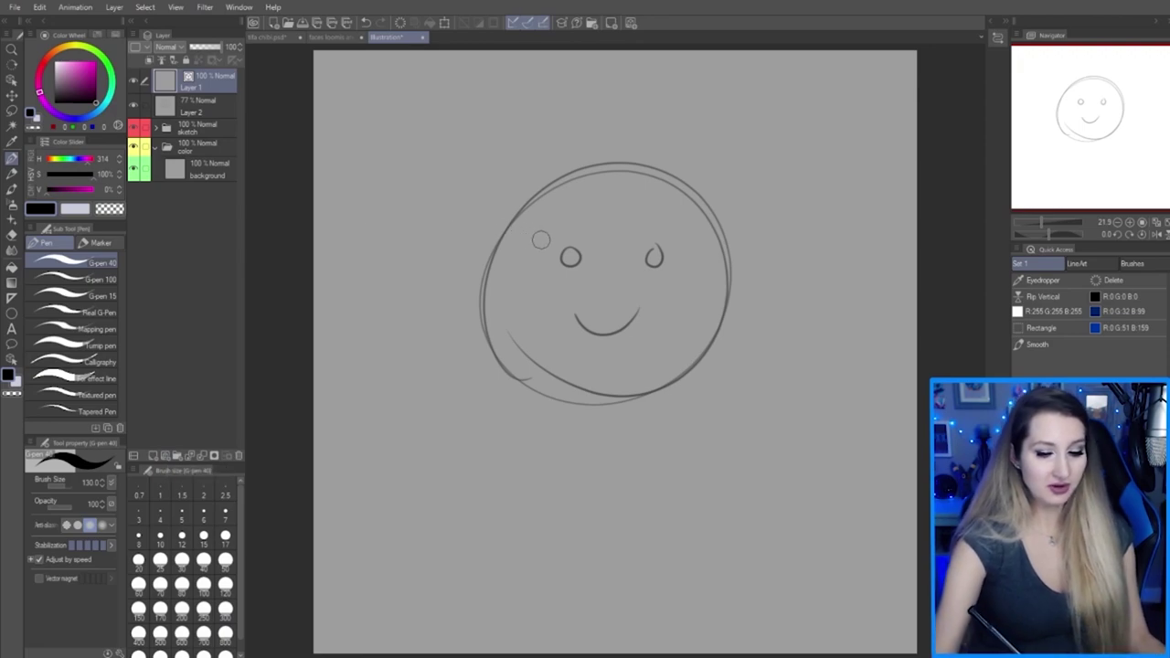
pyautogui.press('[')
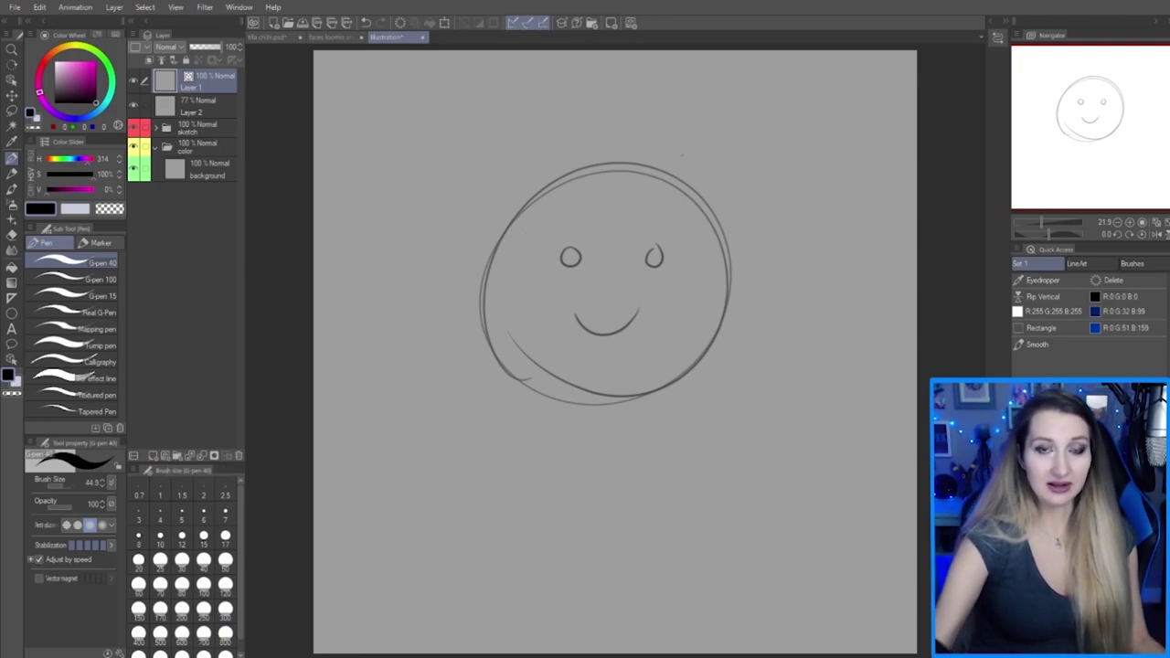
pyautogui.moveTo(679, 181)
pyautogui.mouseDown()
pyautogui.moveTo(621, 163)
pyautogui.moveTo(553, 180)
pyautogui.moveTo(487, 251)
pyautogui.moveTo(484, 324)
pyautogui.moveTo(534, 387)
pyautogui.moveTo(615, 394)
pyautogui.moveTo(699, 338)
pyautogui.moveTo(722, 266)
pyautogui.moveTo(697, 195)
pyautogui.moveTo(642, 167)
pyautogui.mouseUp()
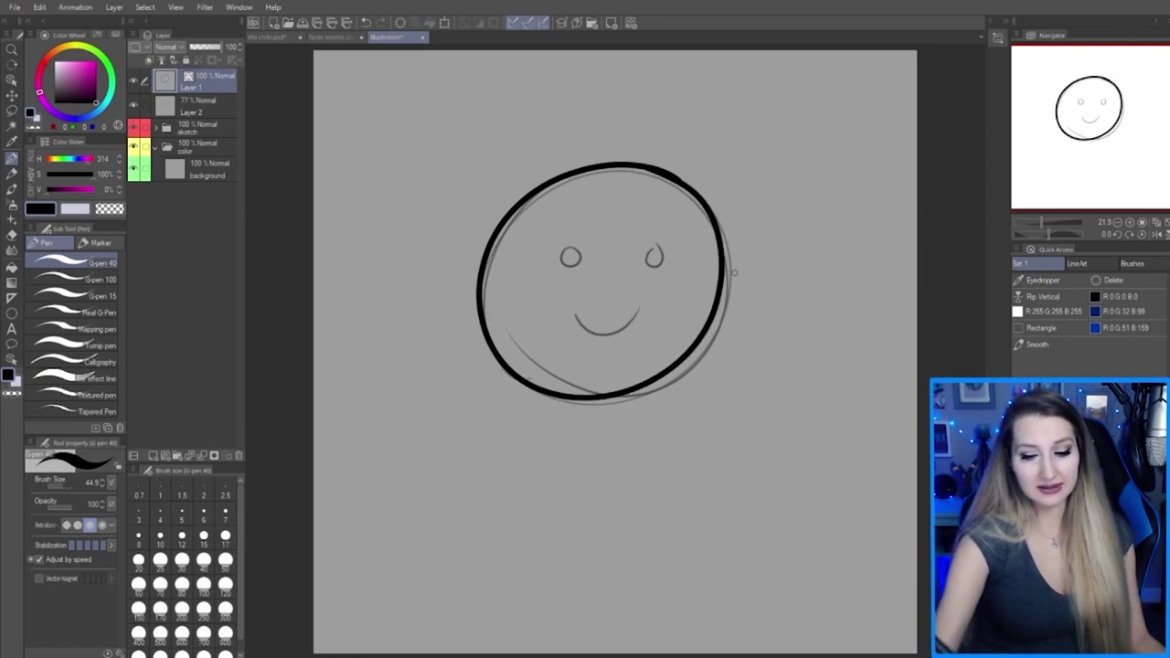
pyautogui.moveTo(651, 243)
pyautogui.mouseDown()
pyautogui.moveTo(663, 251)
pyautogui.moveTo(651, 242)
pyautogui.mouseUp()
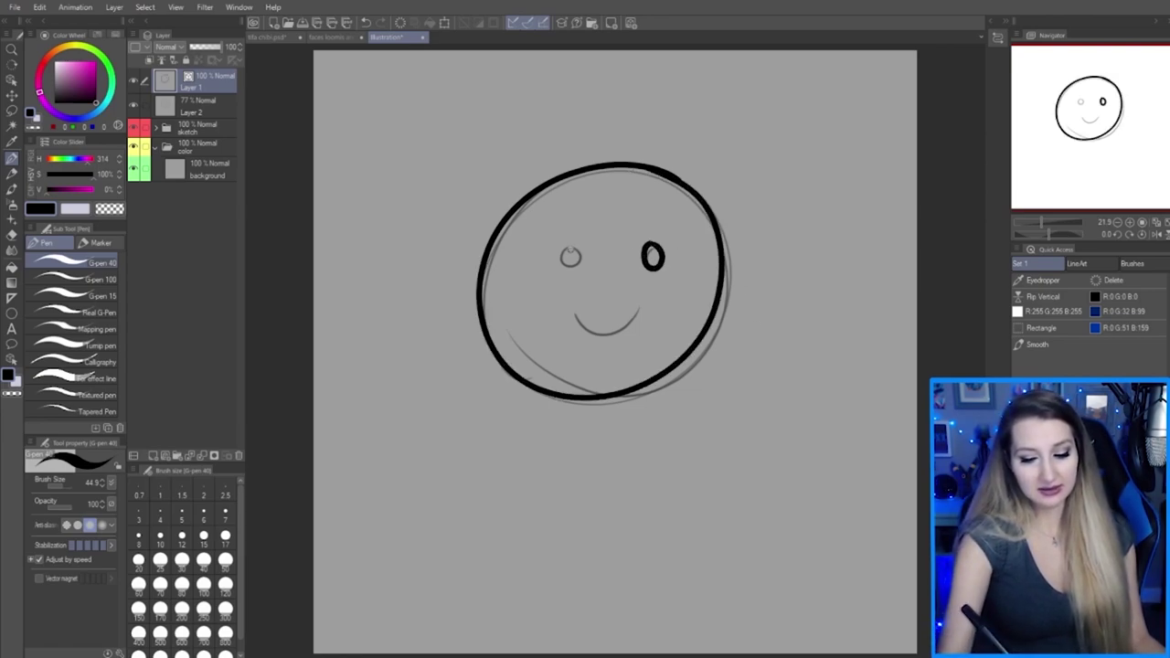
pyautogui.moveTo(570, 245)
pyautogui.mouseDown()
pyautogui.moveTo(576, 269)
pyautogui.moveTo(567, 243)
pyautogui.mouseUp()
pyautogui.moveTo(574, 309)
pyautogui.mouseDown()
pyautogui.moveTo(593, 332)
pyautogui.moveTo(640, 302)
pyautogui.mouseUp()
# Widen the mouth's vector line slightly with Object Free Transform and set its brush size to 44.3
pyautogui.press('y')
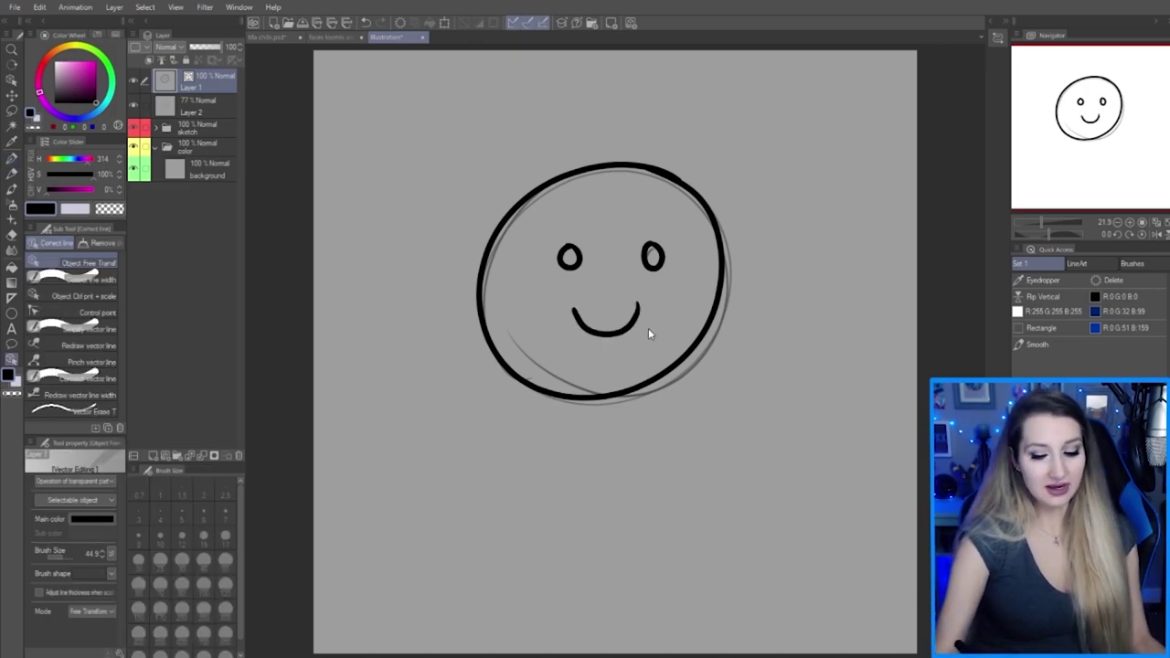
pyautogui.click(640, 321)
pyautogui.moveTo(648, 317)
pyautogui.mouseDown()
pyautogui.moveTo(675, 335)
pyautogui.moveTo(611, 328)
pyautogui.moveTo(657, 324)
pyautogui.moveTo(642, 323)
pyautogui.moveTo(638, 305)
pyautogui.moveTo(648, 345)
pyautogui.moveTo(594, 365)
pyautogui.moveTo(585, 338)
pyautogui.moveTo(644, 322)
pyautogui.mouseUp()
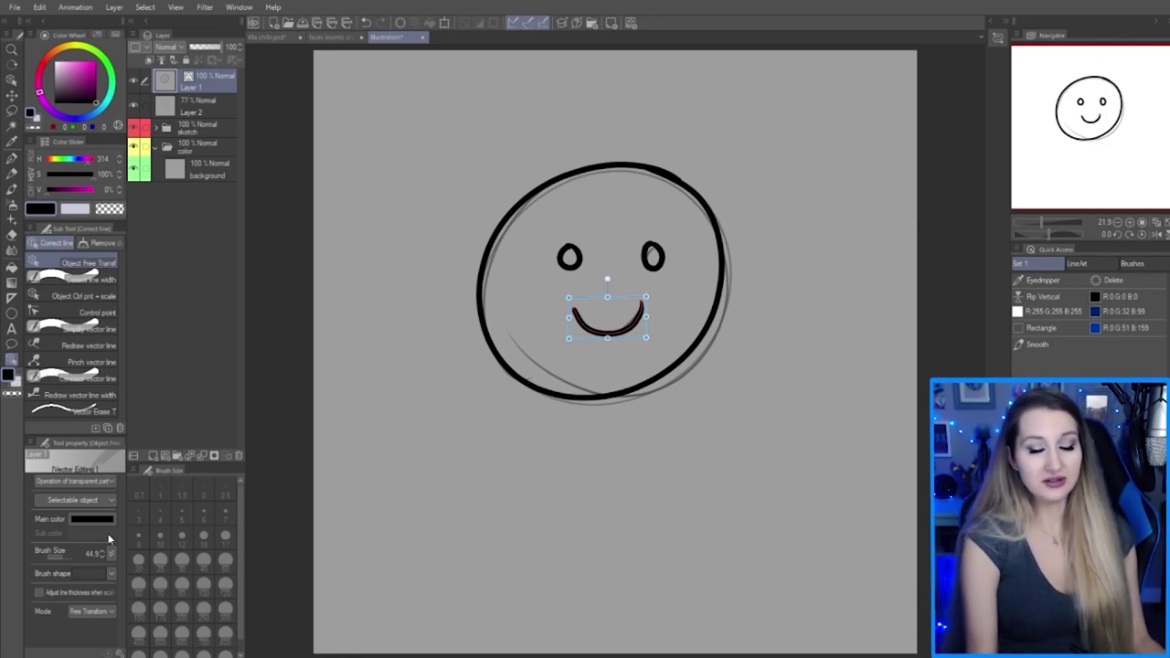
pyautogui.moveTo(64, 556); pyautogui.dragTo(62, 552)
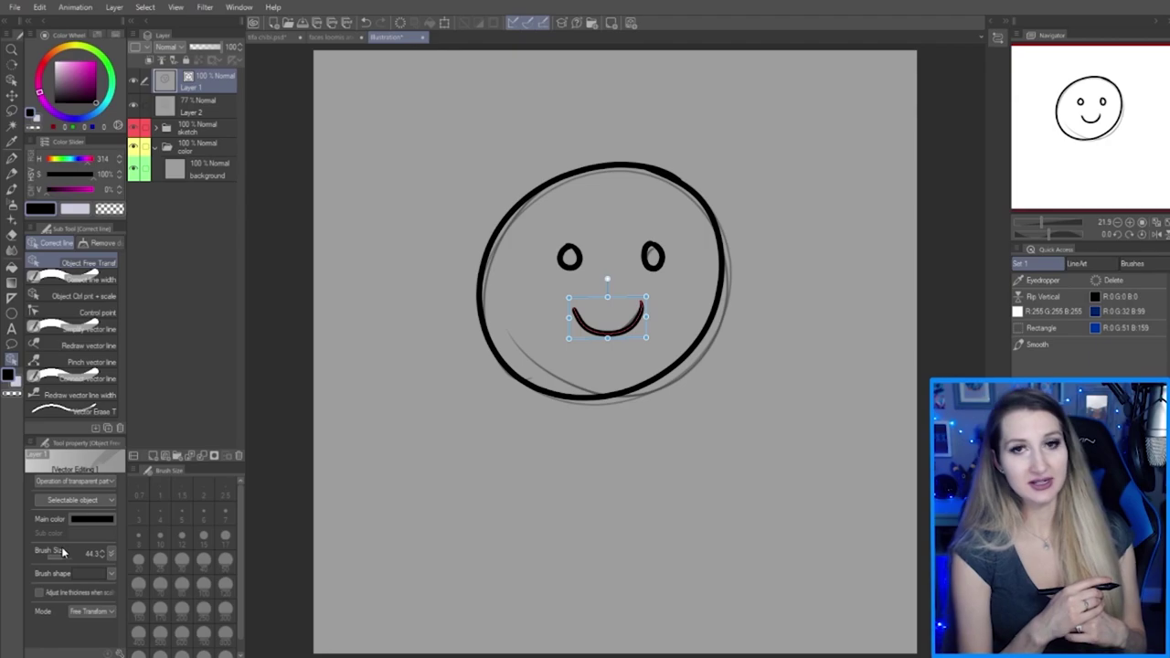
# In the elf painting, add a raster layer clipped to Folder 1 and pick a pale yellow
pyautogui.click(323, 37)
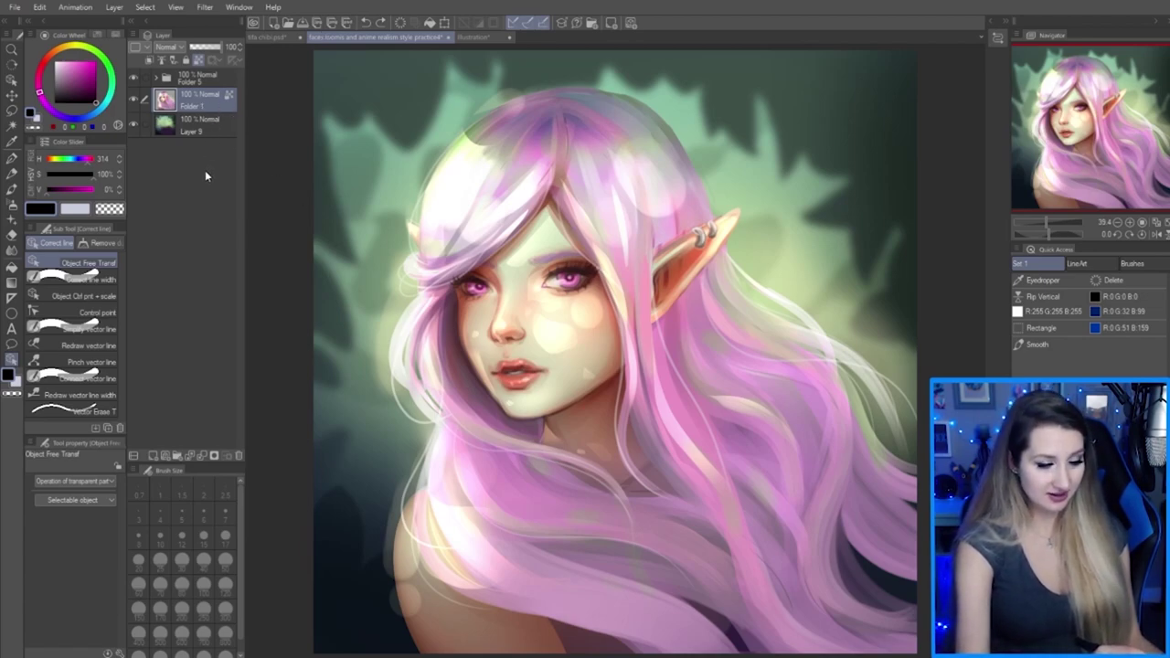
pyautogui.hotkey('ctrl', 'shift', 'n')
pyautogui.click(178, 48)
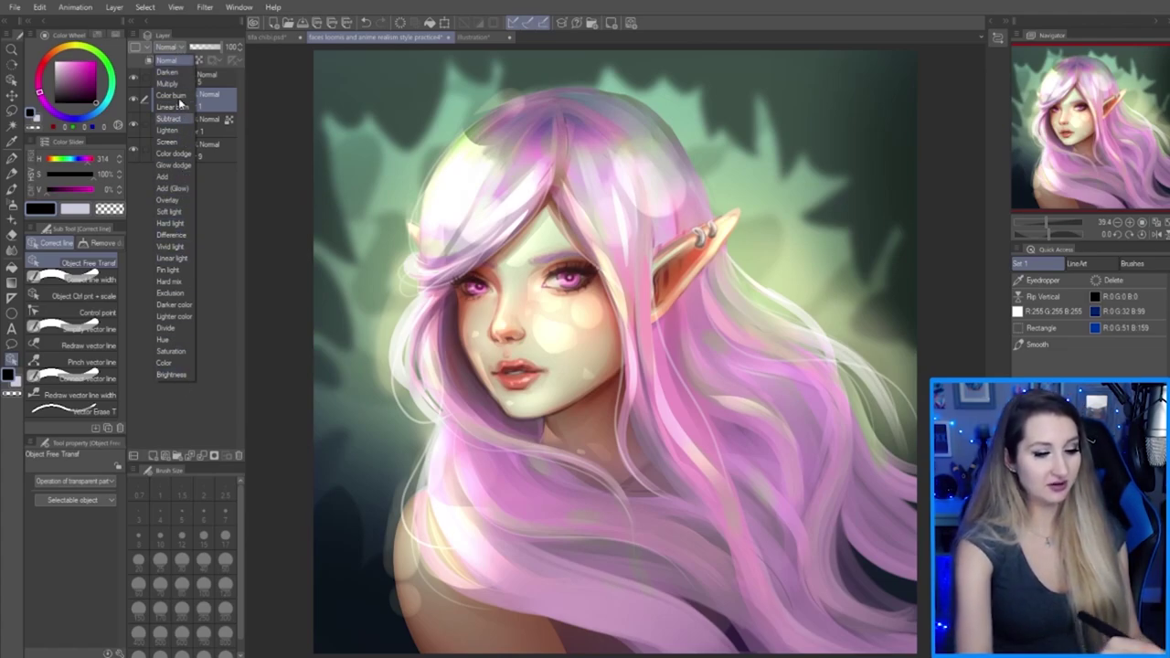
pyautogui.click(224, 230)
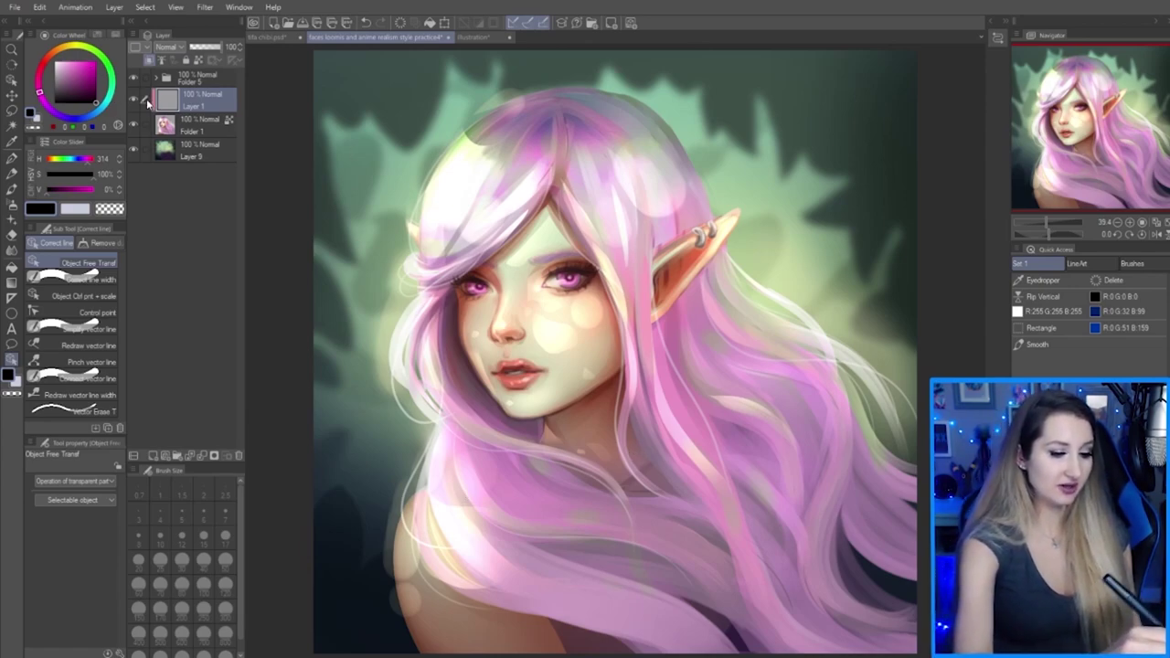
pyautogui.click(77, 48)
pyautogui.click(68, 63)
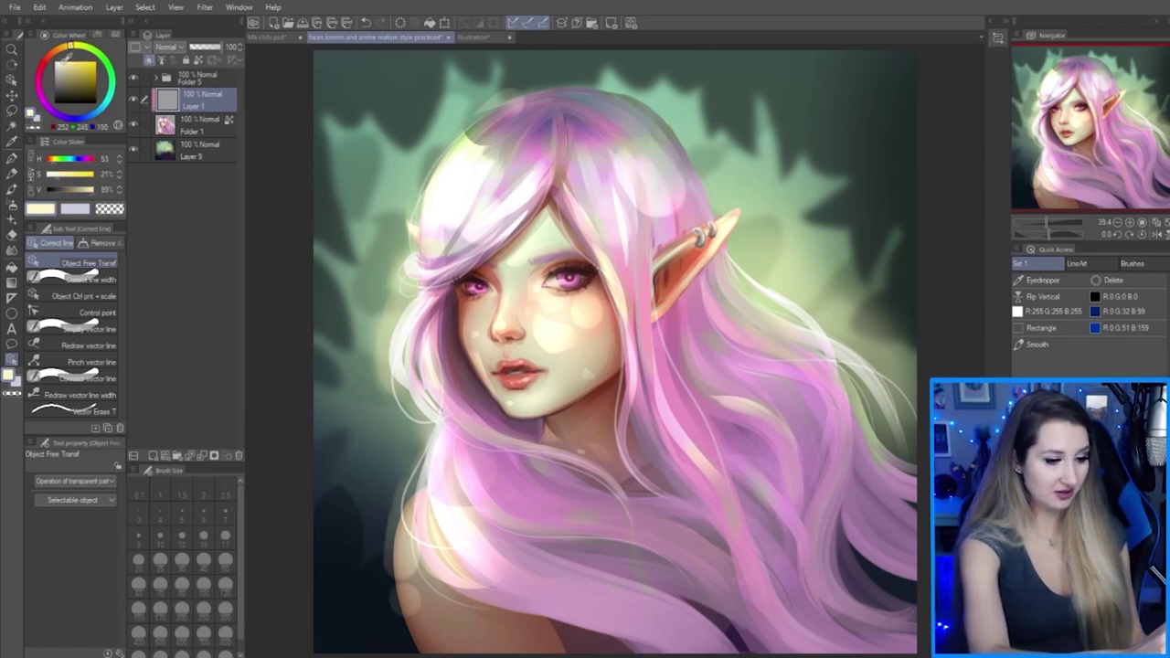
# Set Layer 1's blending mode to Add (Glow) and paint pale yellow light over the hair with the Soft 100 airbrush at size 679
pyautogui.click(169, 47)
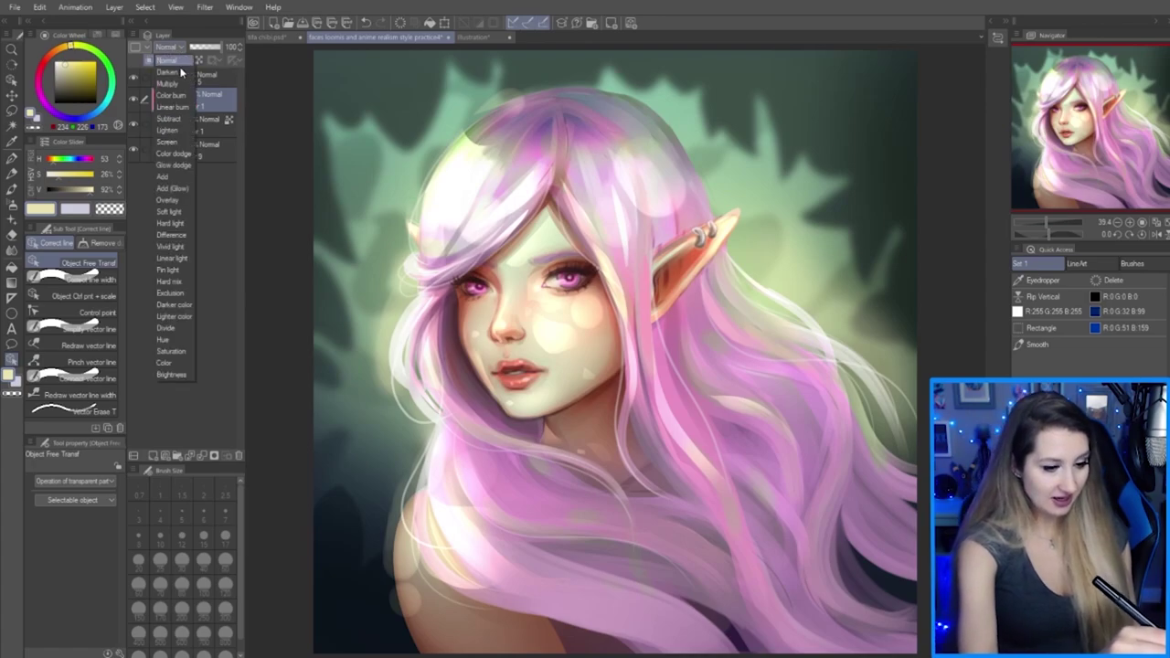
pyautogui.click(190, 165)
pyautogui.press('b')
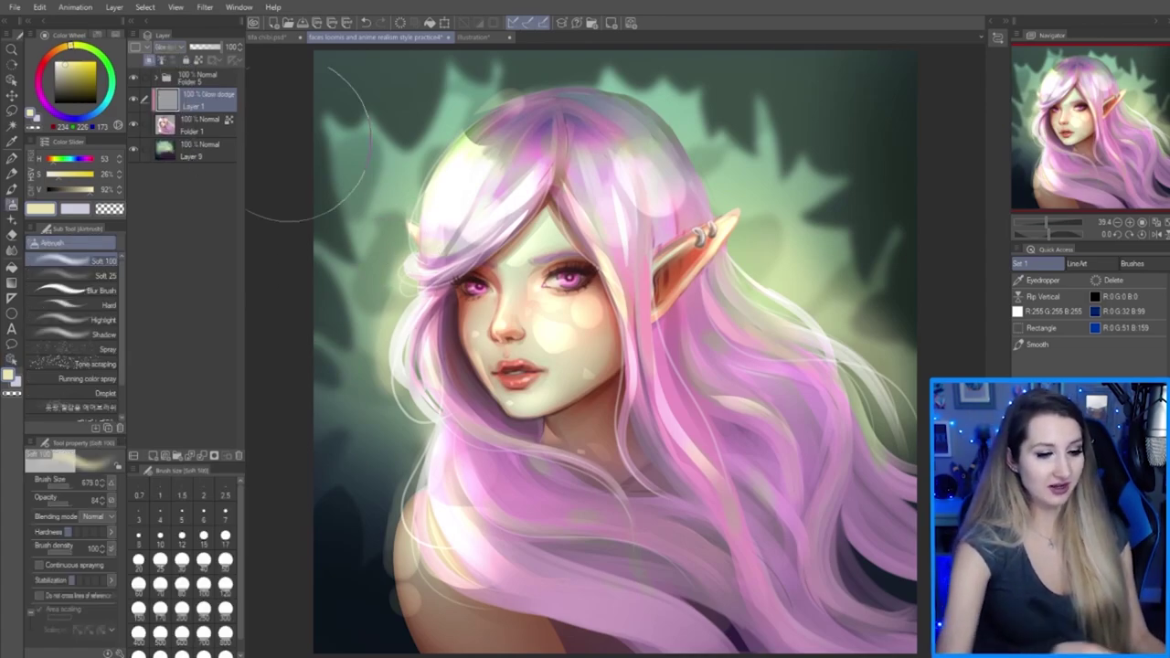
pyautogui.click(169, 46)
pyautogui.click(201, 186)
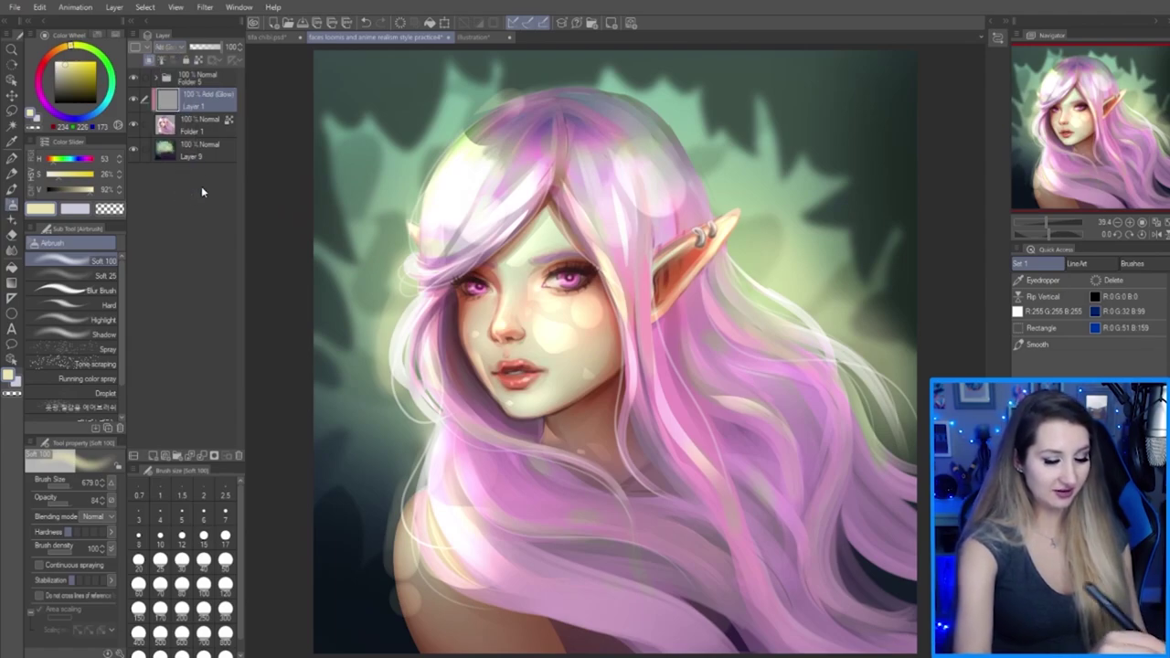
pyautogui.moveTo(402, 96)
pyautogui.mouseDown()
pyautogui.moveTo(439, 83)
pyautogui.moveTo(402, 347)
pyautogui.moveTo(432, 505)
pyautogui.mouseUp()
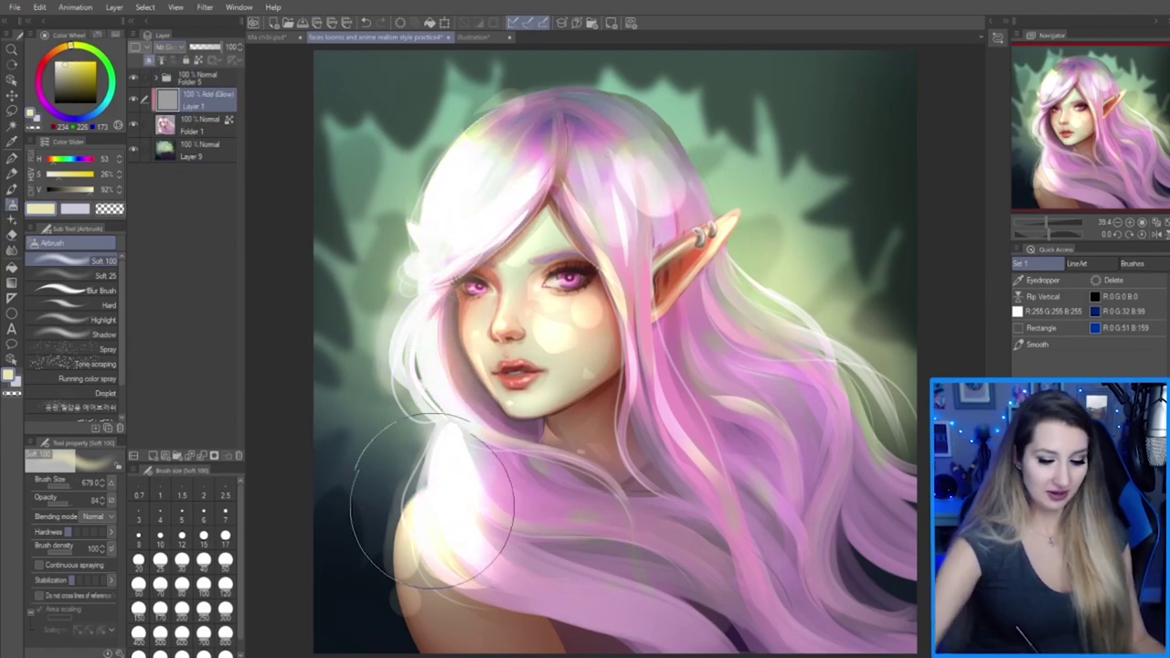
pyautogui.moveTo(640, 137)
pyautogui.mouseDown()
pyautogui.moveTo(710, 195)
pyautogui.moveTo(814, 326)
pyautogui.moveTo(873, 467)
pyautogui.mouseUp()
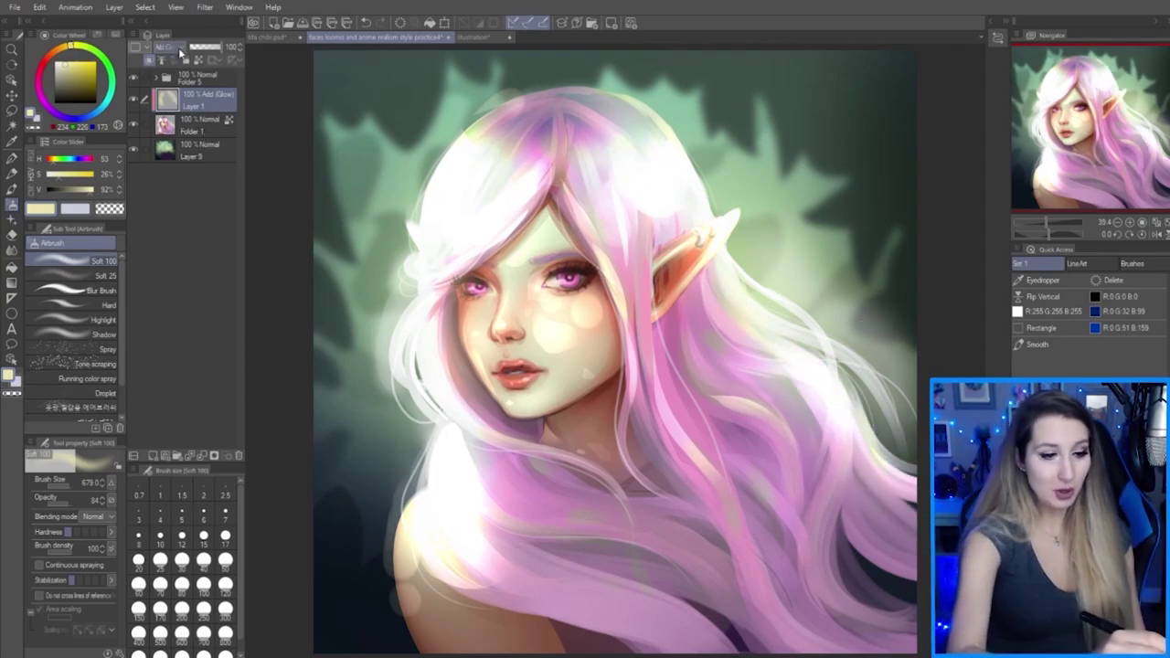
# Switch Layer 1's blending mode to Normal and back to Add (Glow) to compare the effect
pyautogui.click(181, 51)
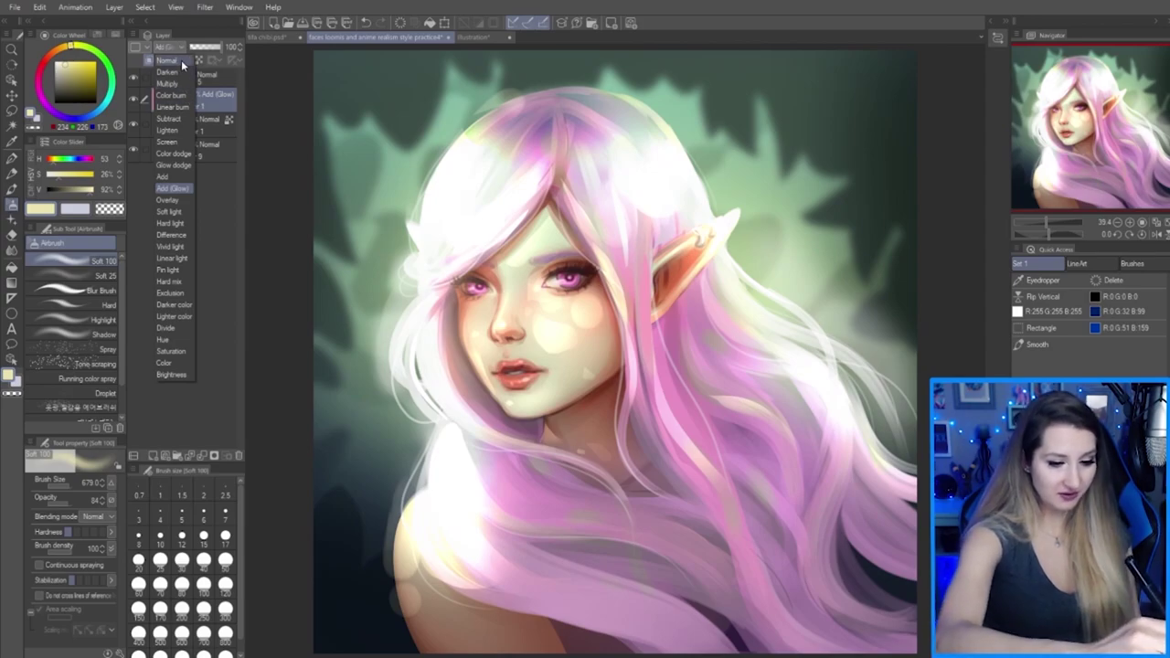
pyautogui.click(182, 61)
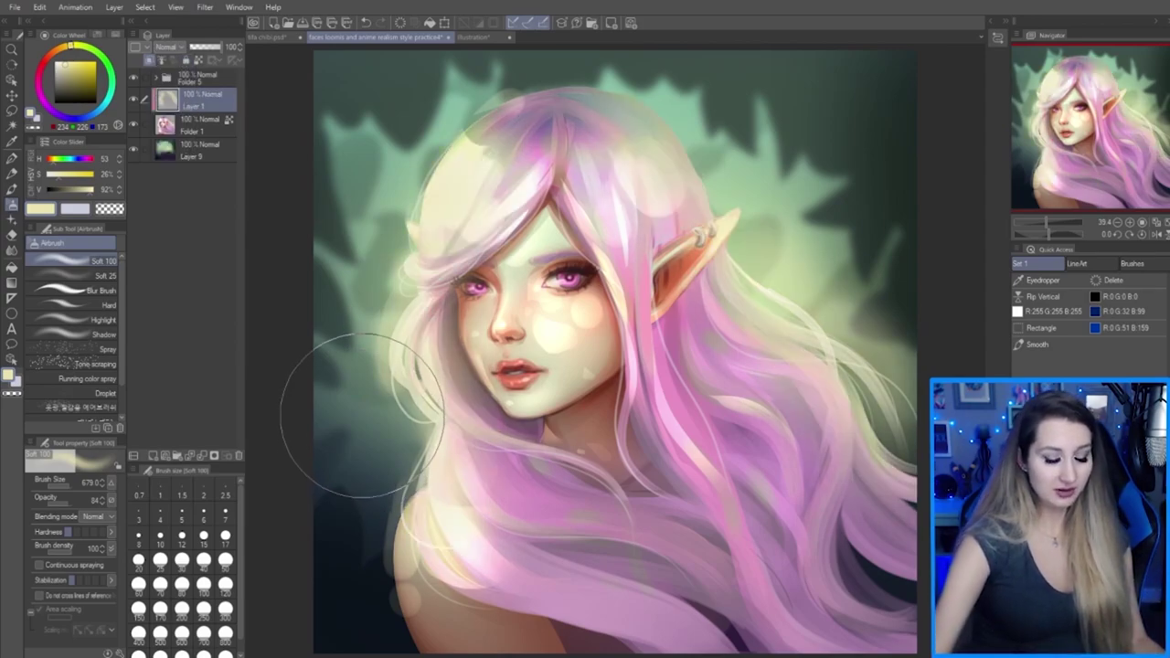
pyautogui.click(174, 47)
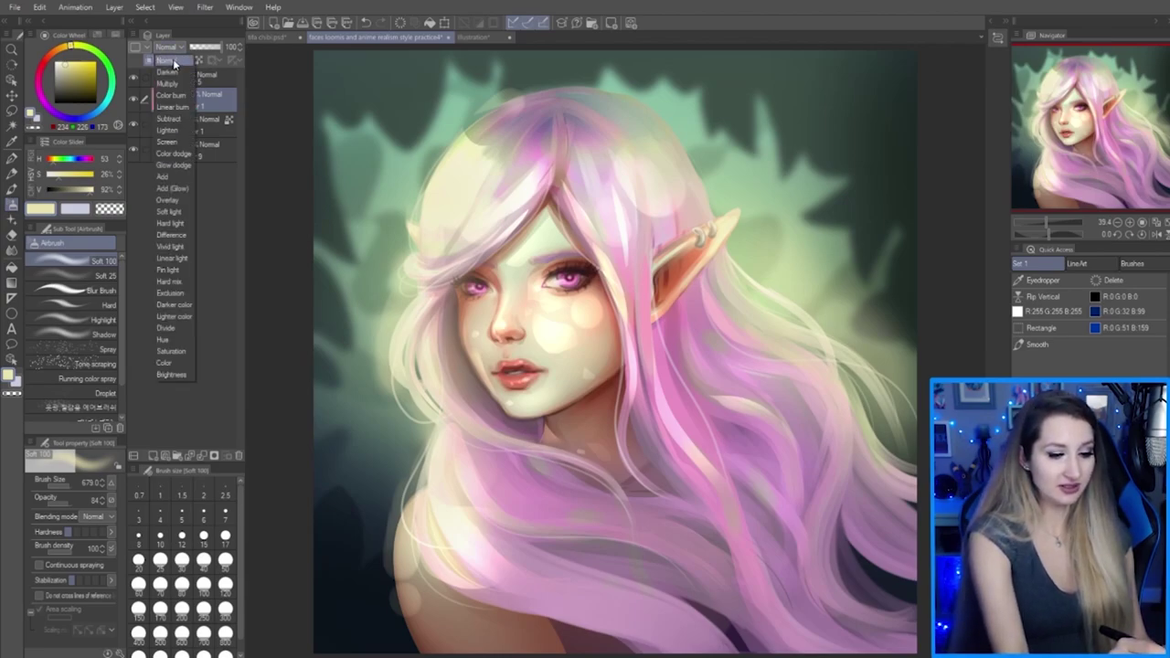
pyautogui.click(186, 189)
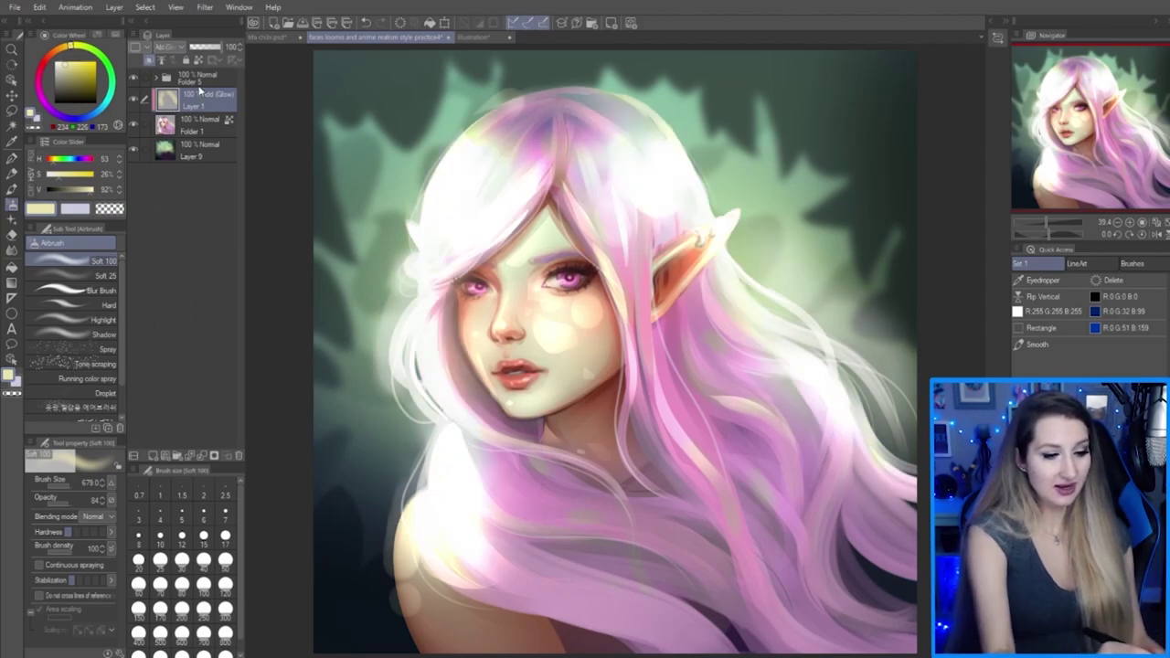
# Set Layer 1's blending mode to Color and airbrush saturated yellow over the top and long strands of the hair
pyautogui.click(174, 51)
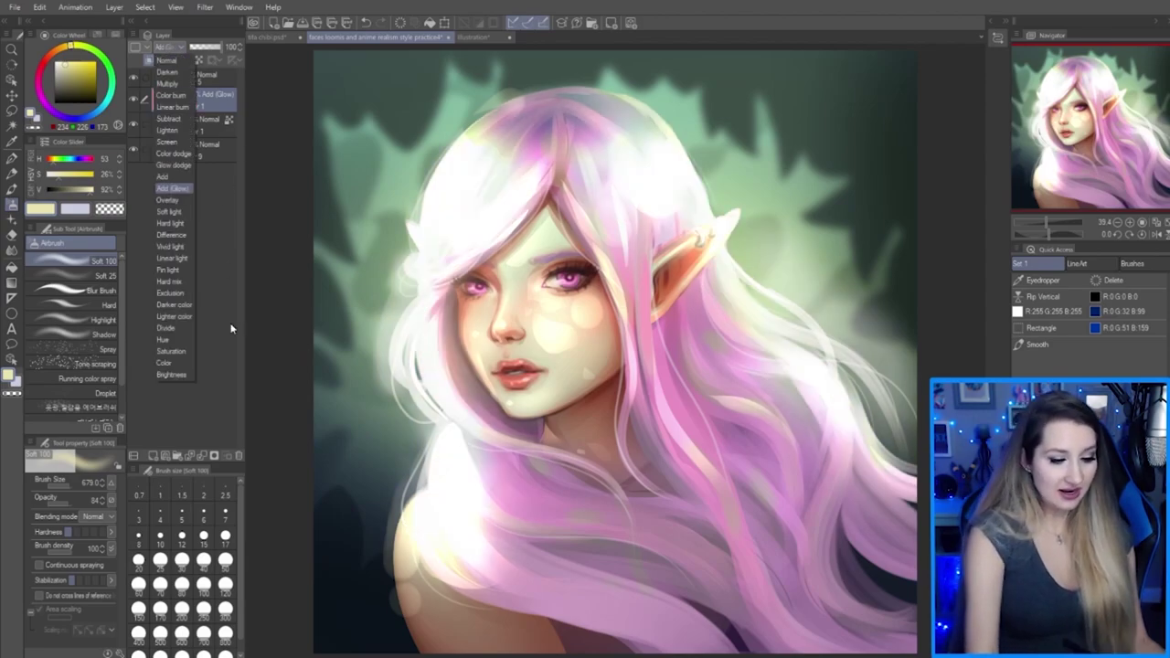
pyautogui.click(169, 363)
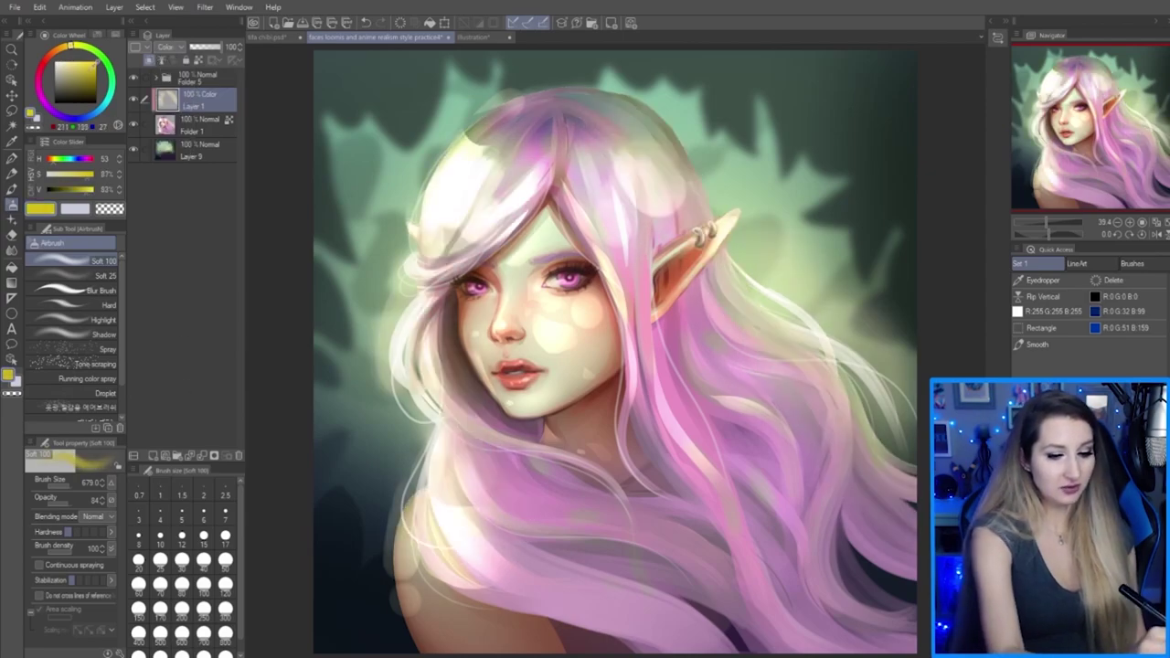
pyautogui.moveTo(457, 161)
pyautogui.mouseDown()
pyautogui.moveTo(530, 129)
pyautogui.moveTo(542, 110)
pyautogui.moveTo(643, 154)
pyautogui.moveTo(709, 355)
pyautogui.moveTo(750, 343)
pyautogui.moveTo(791, 418)
pyautogui.moveTo(797, 581)
pyautogui.moveTo(843, 595)
pyautogui.moveTo(492, 532)
pyautogui.moveTo(536, 556)
pyautogui.moveTo(835, 553)
pyautogui.moveTo(819, 360)
pyautogui.mouseUp()
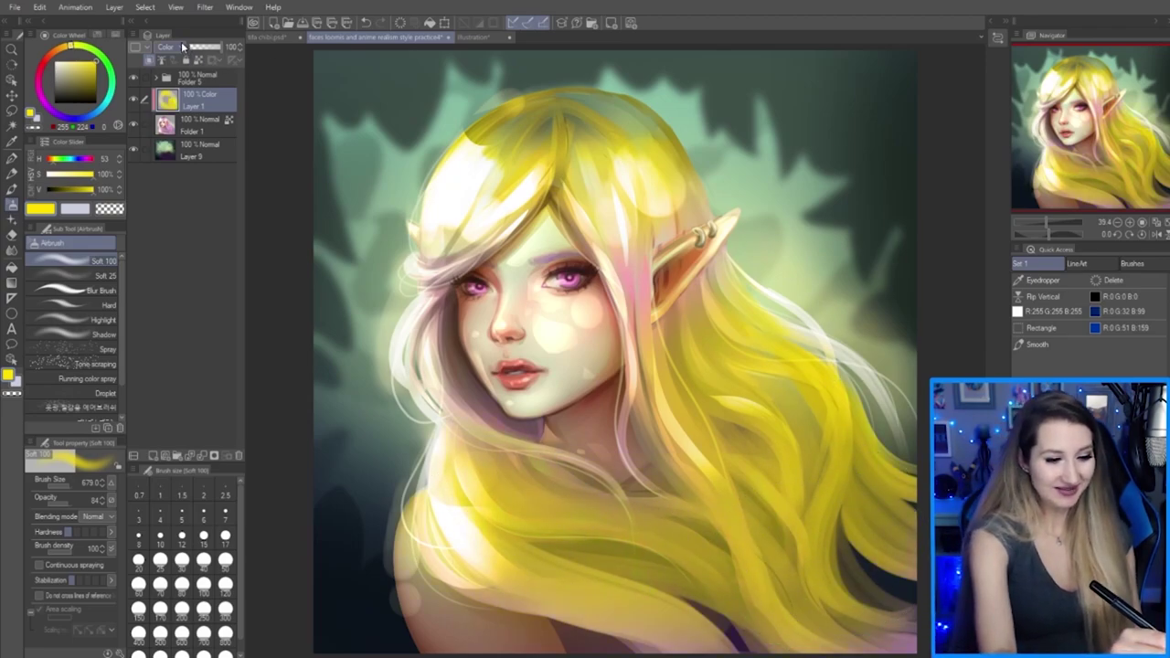
# Set Layer 1's blending mode to Normal, airbrush yellow over the face, and switch the layer back to Color
pyautogui.click(183, 47)
pyautogui.click(183, 59)
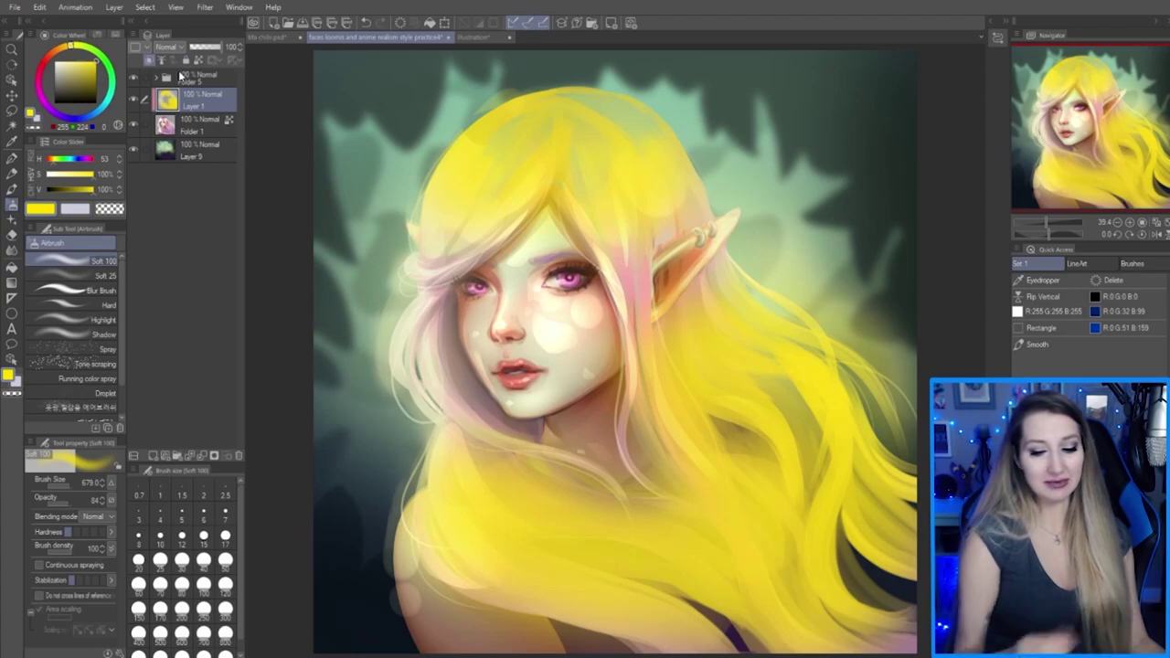
pyautogui.moveTo(466, 429)
pyautogui.mouseDown()
pyautogui.moveTo(430, 229)
pyautogui.moveTo(684, 396)
pyautogui.moveTo(823, 512)
pyautogui.moveTo(849, 437)
pyautogui.moveTo(522, 353)
pyautogui.moveTo(491, 314)
pyautogui.mouseUp()
pyautogui.click(183, 51)
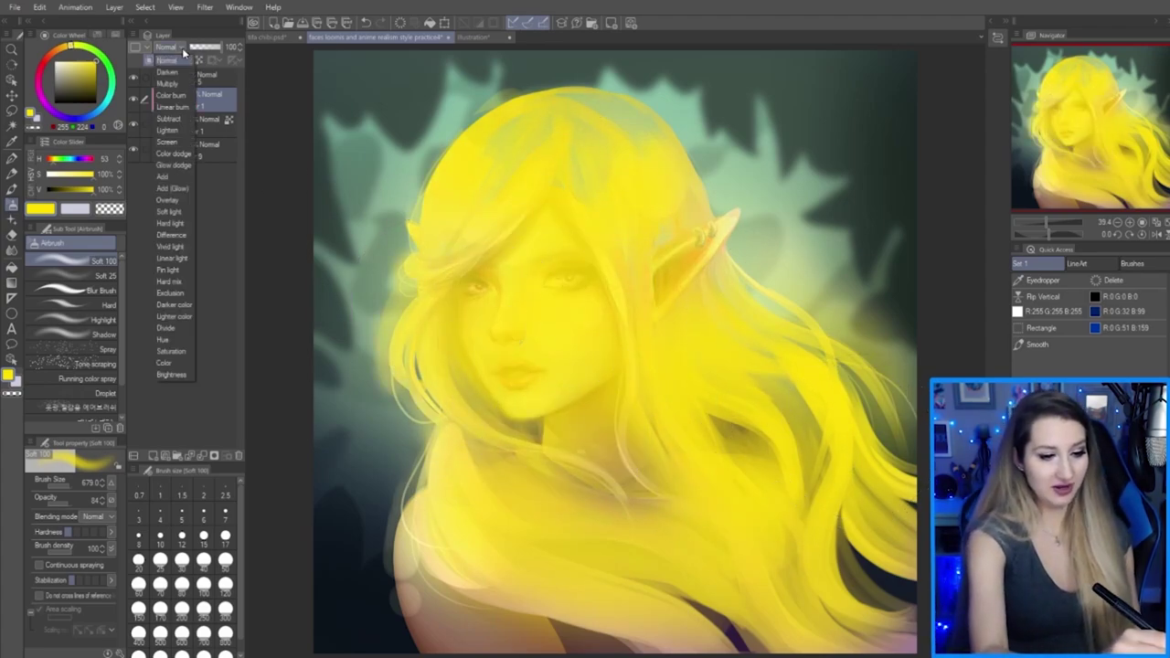
pyautogui.click(169, 363)
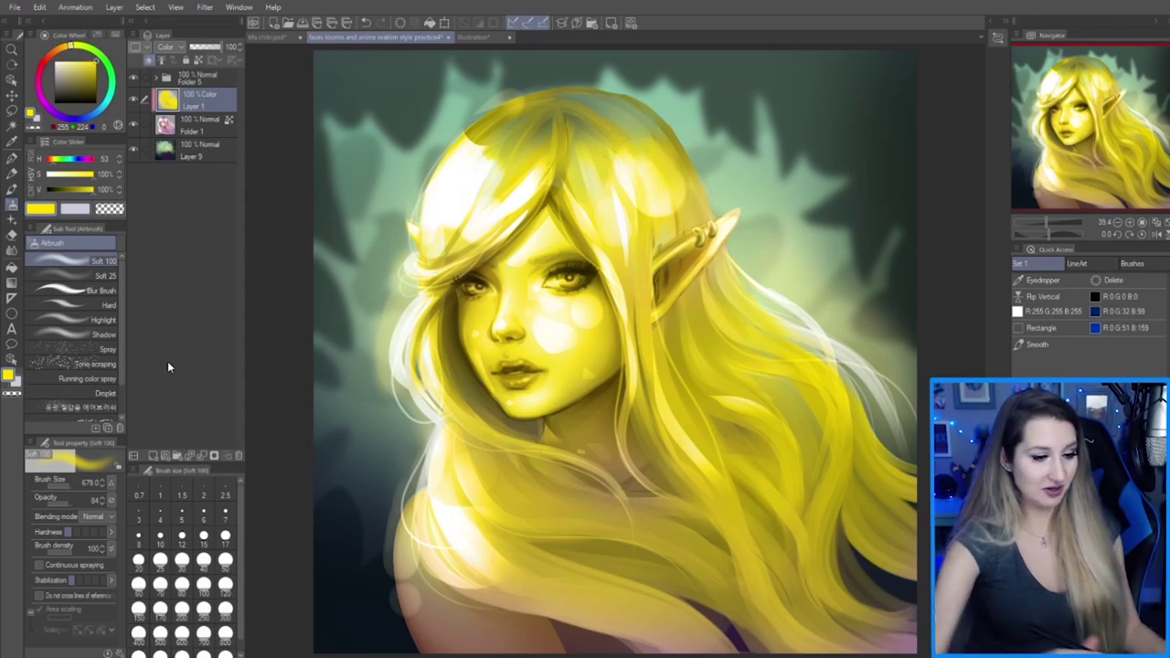
# Delete the yellow Layer 1 above Folder 1
pyautogui.click(174, 53)
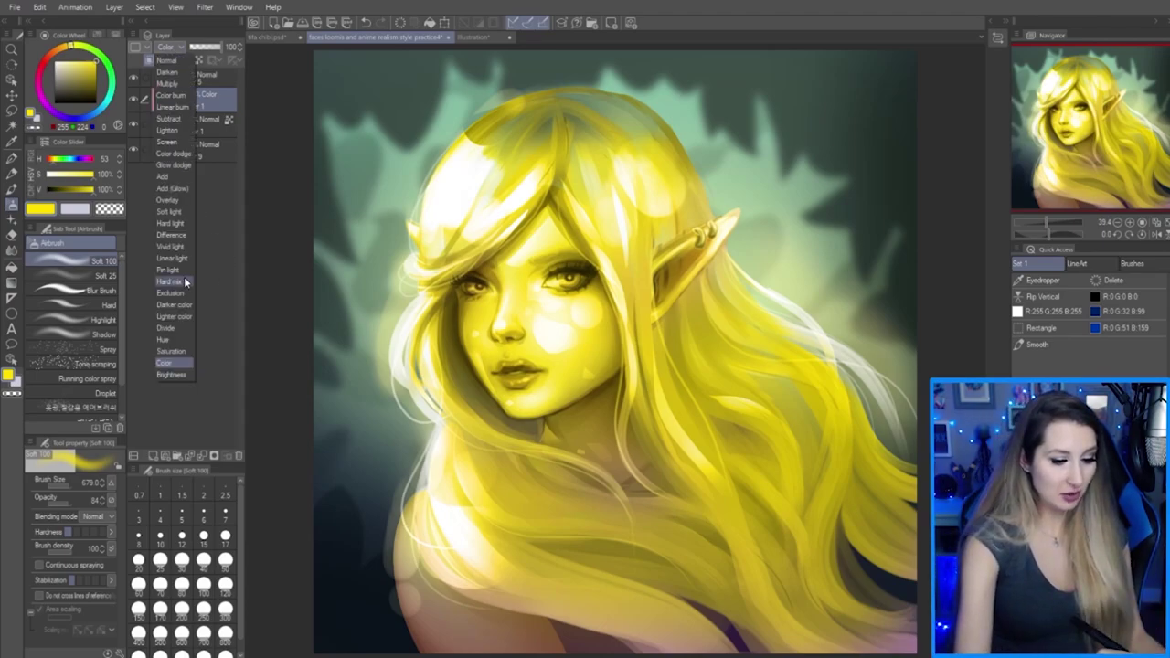
pyautogui.click(225, 374)
pyautogui.click(238, 455)
# Try the Multiply blending mode on Folder 1 and undo the change
pyautogui.click(174, 47)
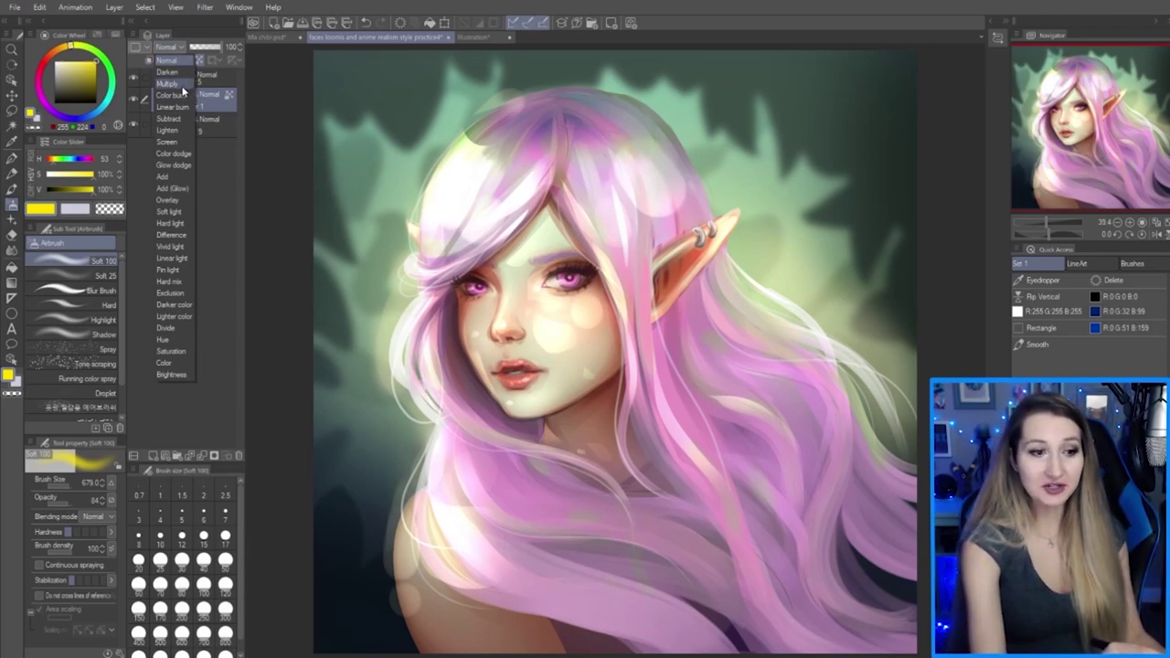
pyautogui.click(183, 87)
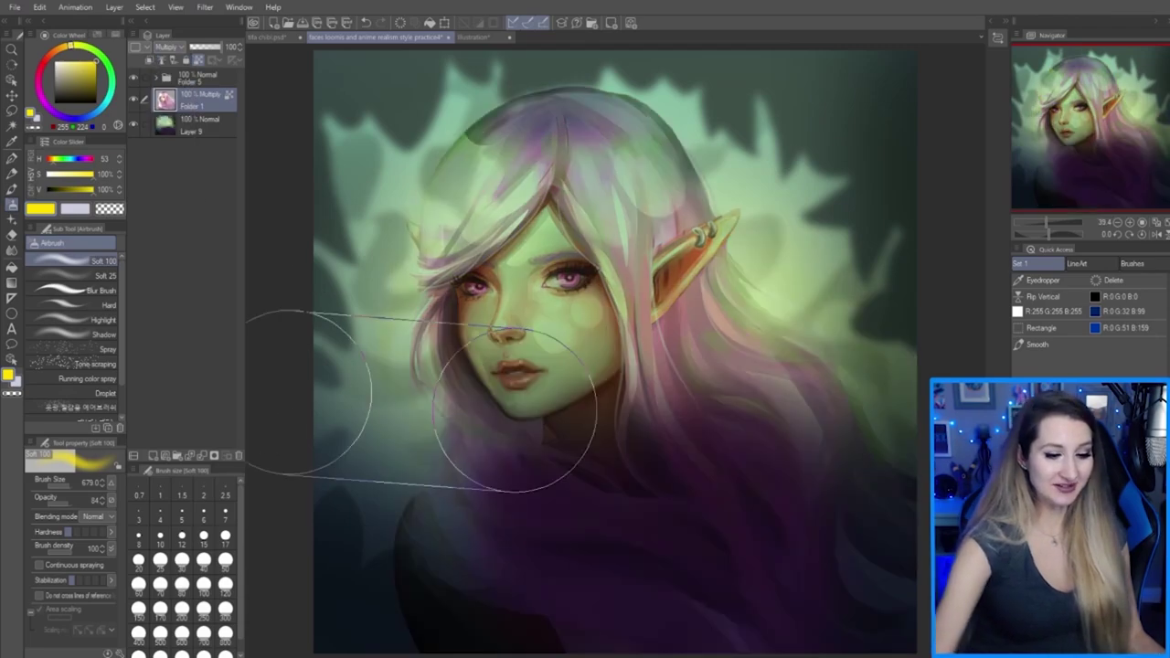
pyautogui.hotkey('ctrl', 'z')
pyautogui.click(170, 47)
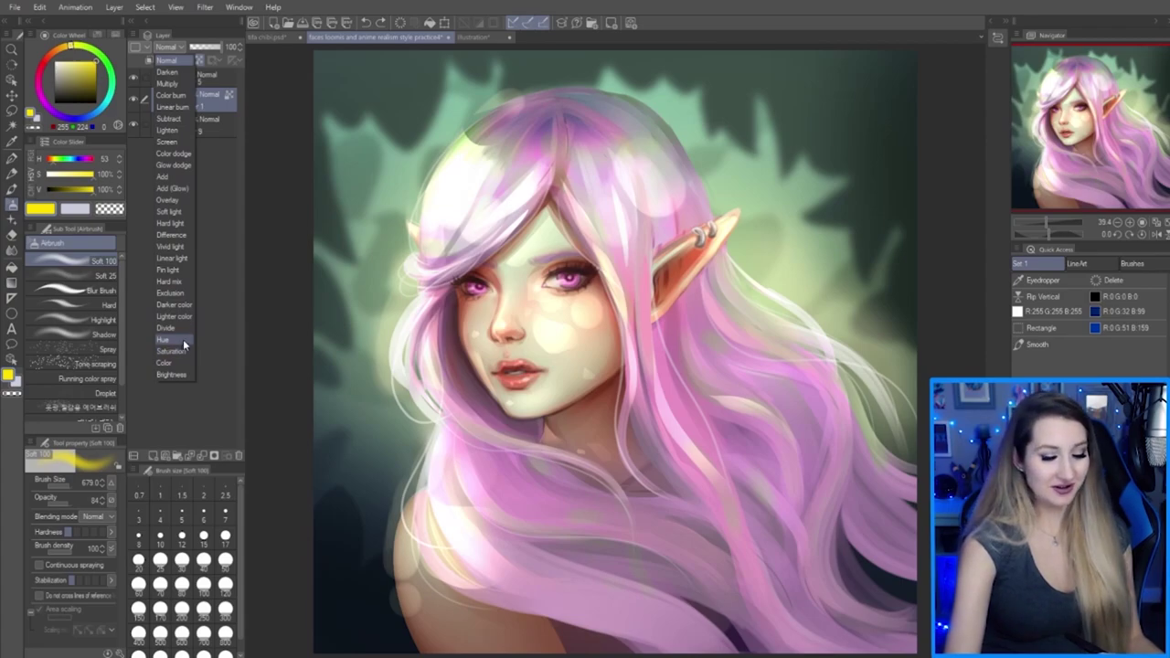
pyautogui.click(222, 80)
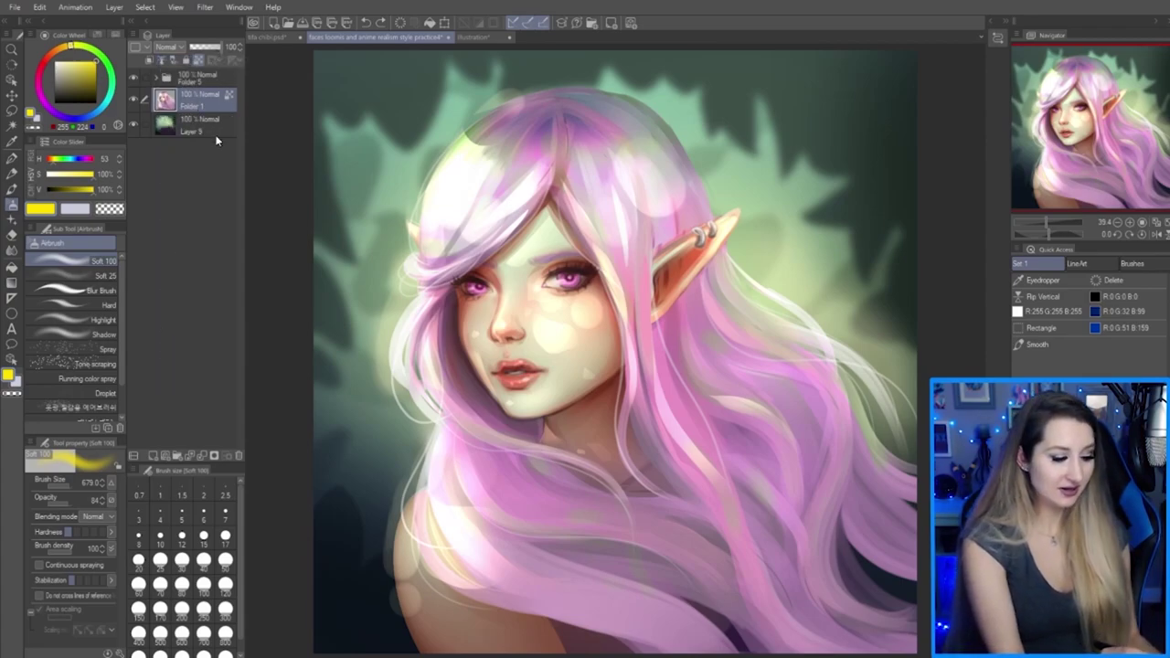
# Add a raster layer clipped to Folder 1 and airbrush dark blue over the ear and the long flowing hair with a very large Soft 100 brush
pyautogui.hotkey('ctrl', 'shift', 'n')
pyautogui.click(98, 91)
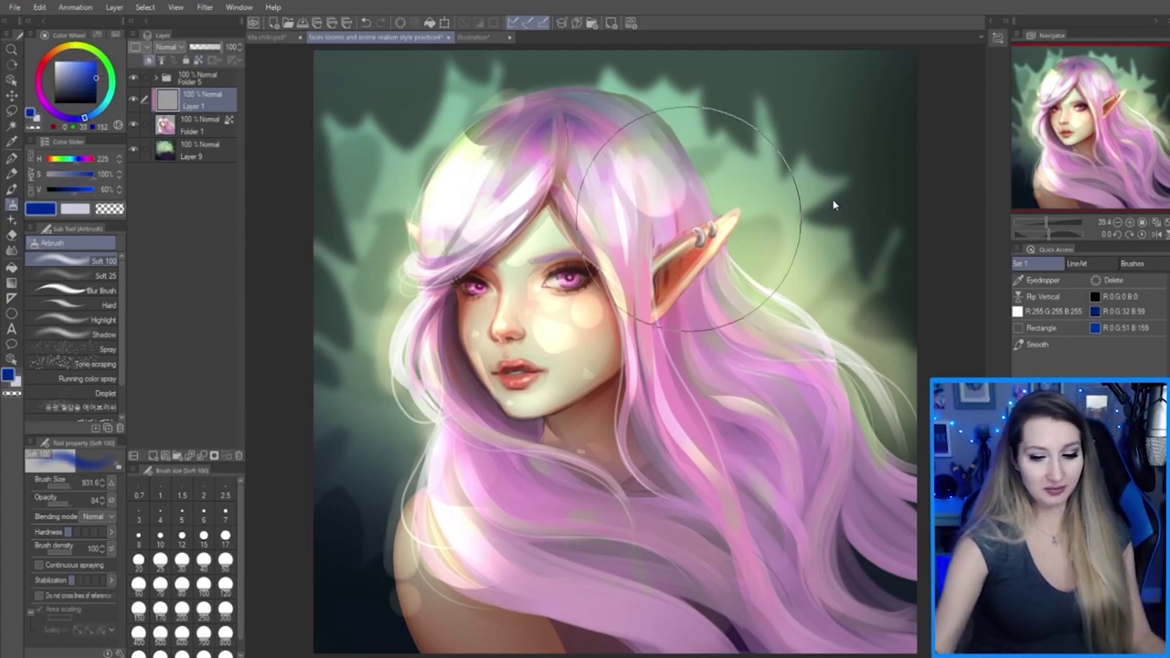
pyautogui.moveTo(805, 210)
pyautogui.mouseDown()
pyautogui.moveTo(868, 320)
pyautogui.moveTo(741, 640)
pyautogui.moveTo(914, 430)
pyautogui.moveTo(777, 183)
pyautogui.mouseUp()
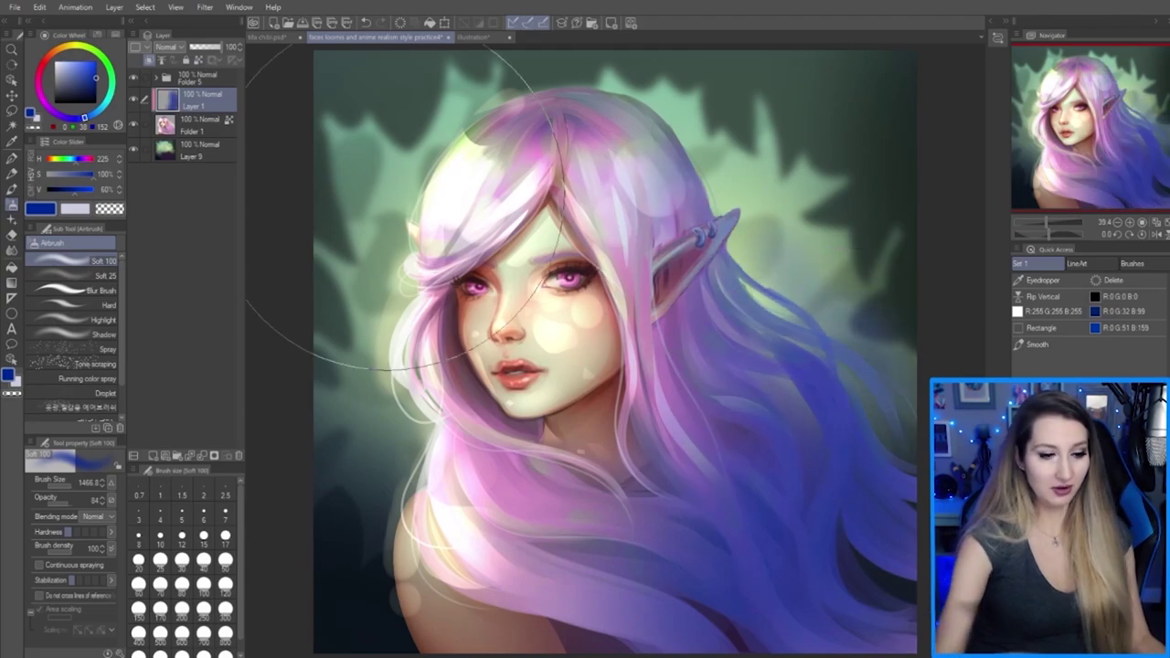
# Set the blue layer's blending mode to Multiply, switching to Normal and back once to compare the shading
pyautogui.click(167, 47)
pyautogui.click(185, 83)
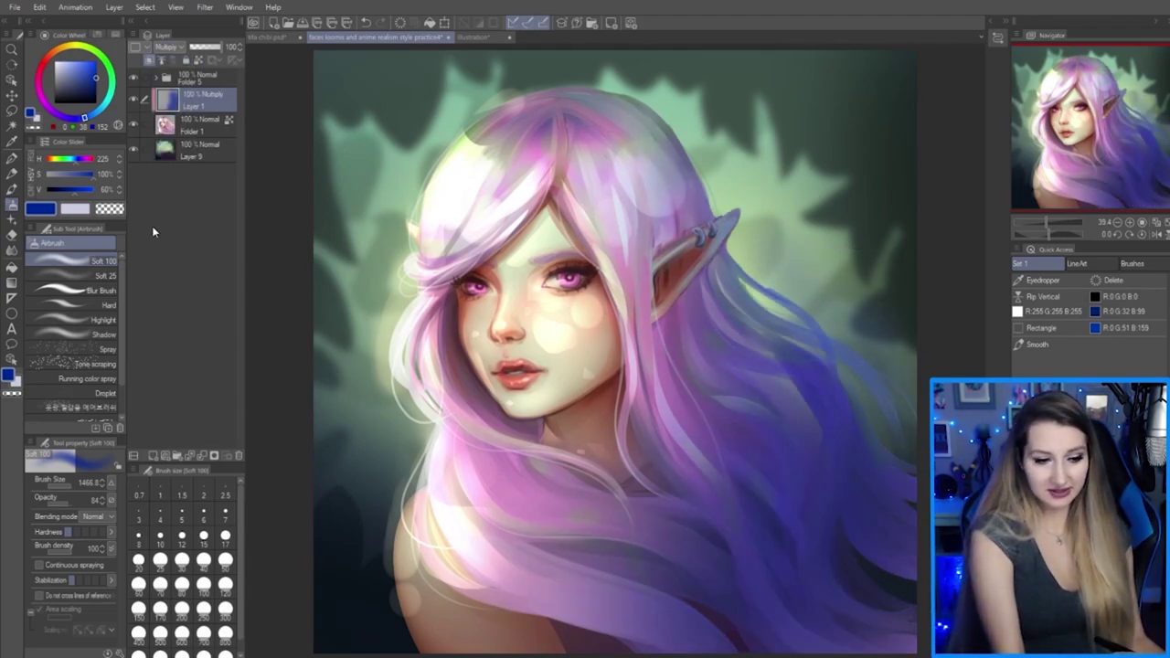
pyautogui.click(167, 47)
pyautogui.click(171, 64)
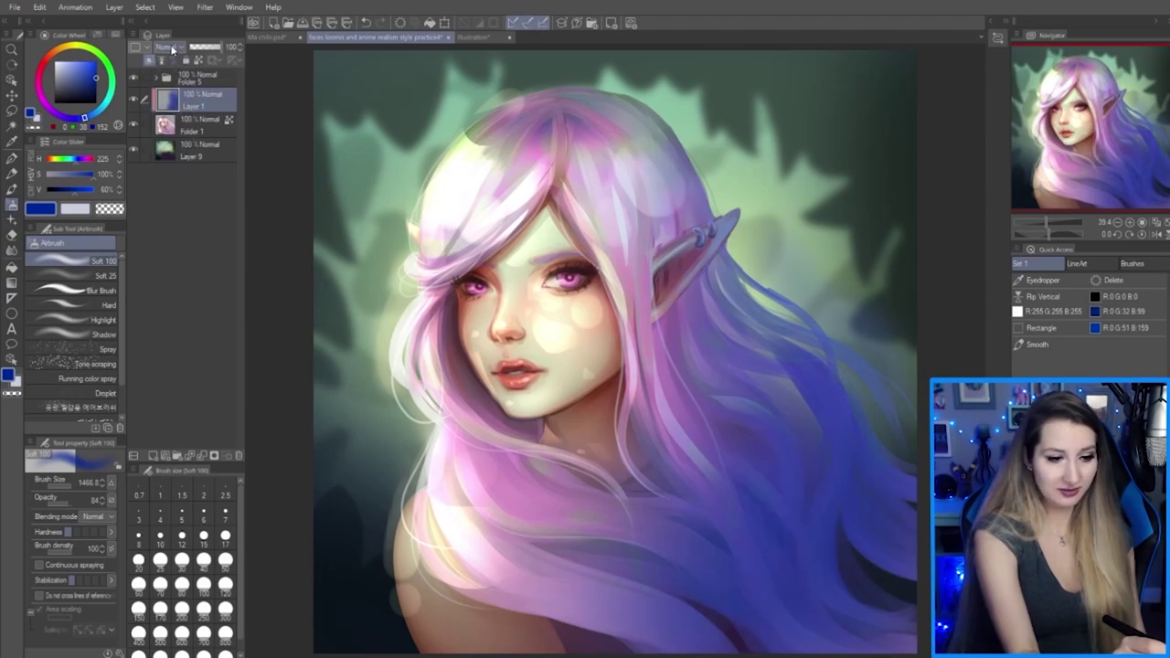
pyautogui.click(172, 48)
pyautogui.click(178, 77)
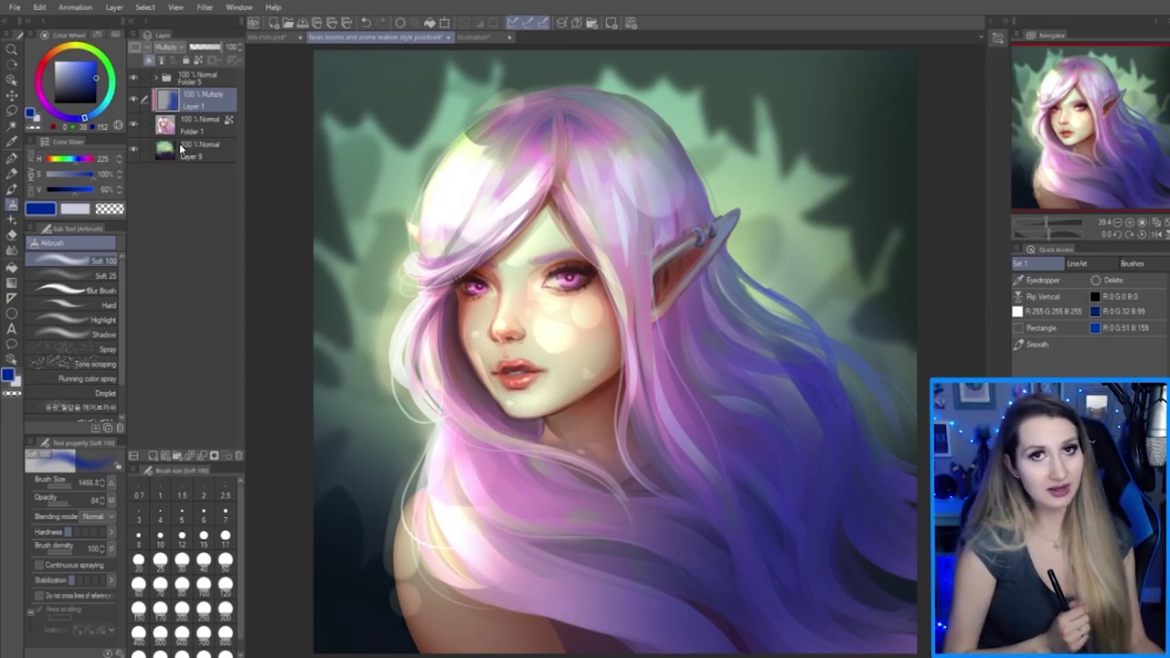
# Lower the blue Multiply layer's opacity to 0% and raise it to 37%
pyautogui.click(216, 47)
pyautogui.moveTo(216, 54); pyautogui.dragTo(186, 59)
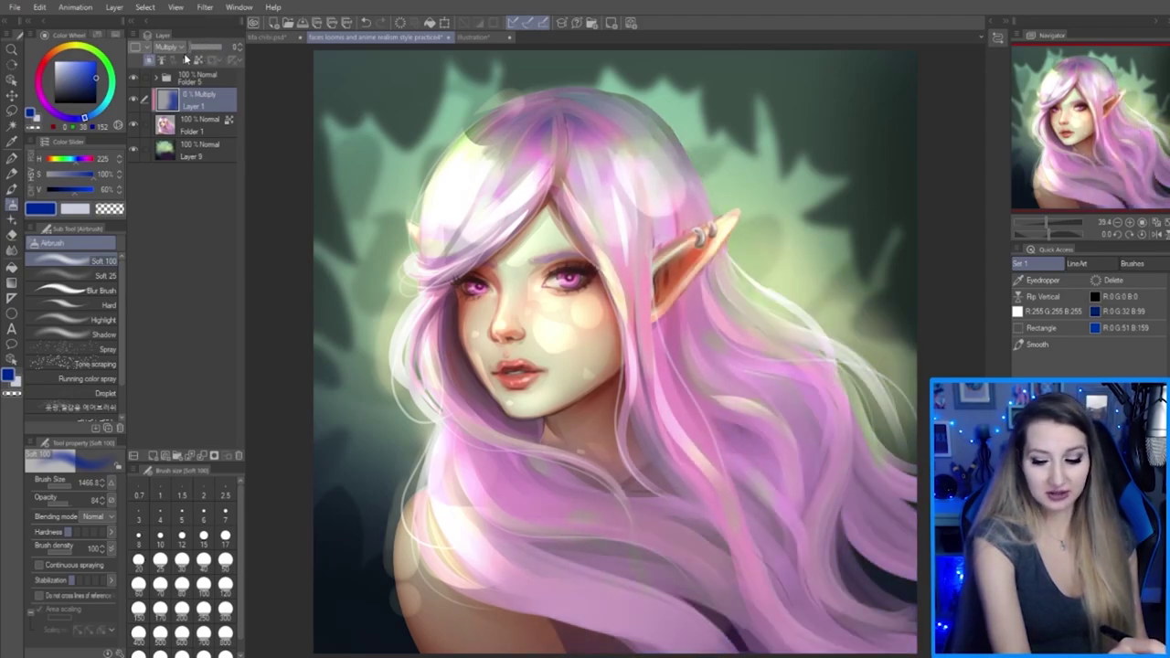
pyautogui.click(197, 46)
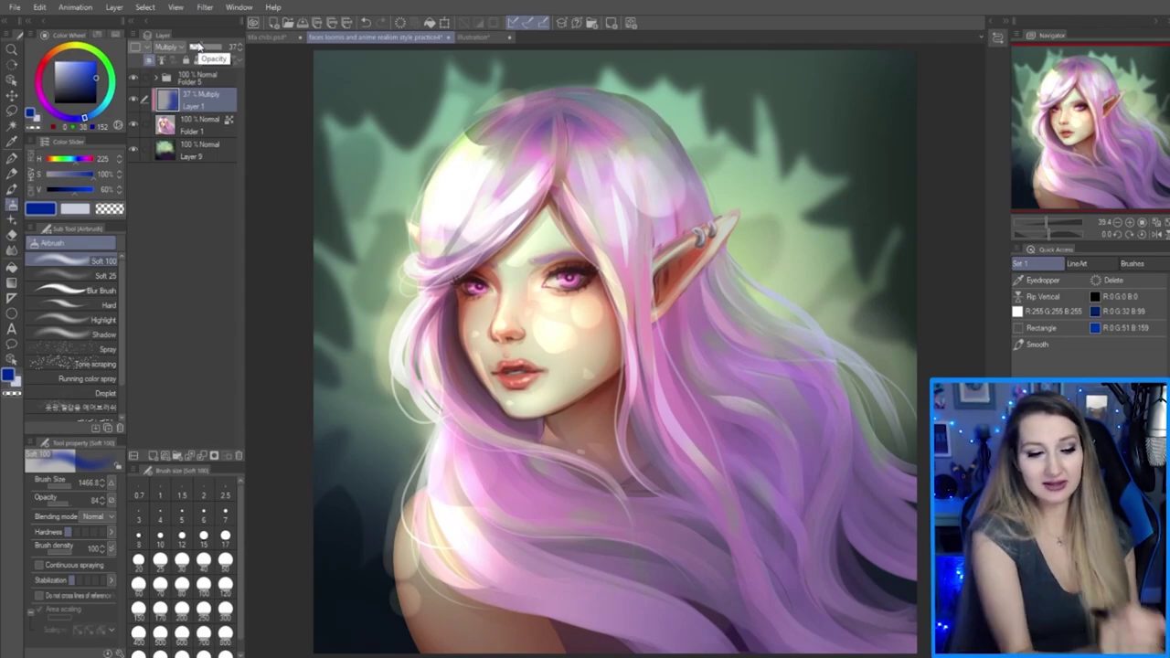
# Hide and show the blue Multiply layer repeatedly to compare the painting with and without it
pyautogui.click(134, 100)
pyautogui.click(134, 99)
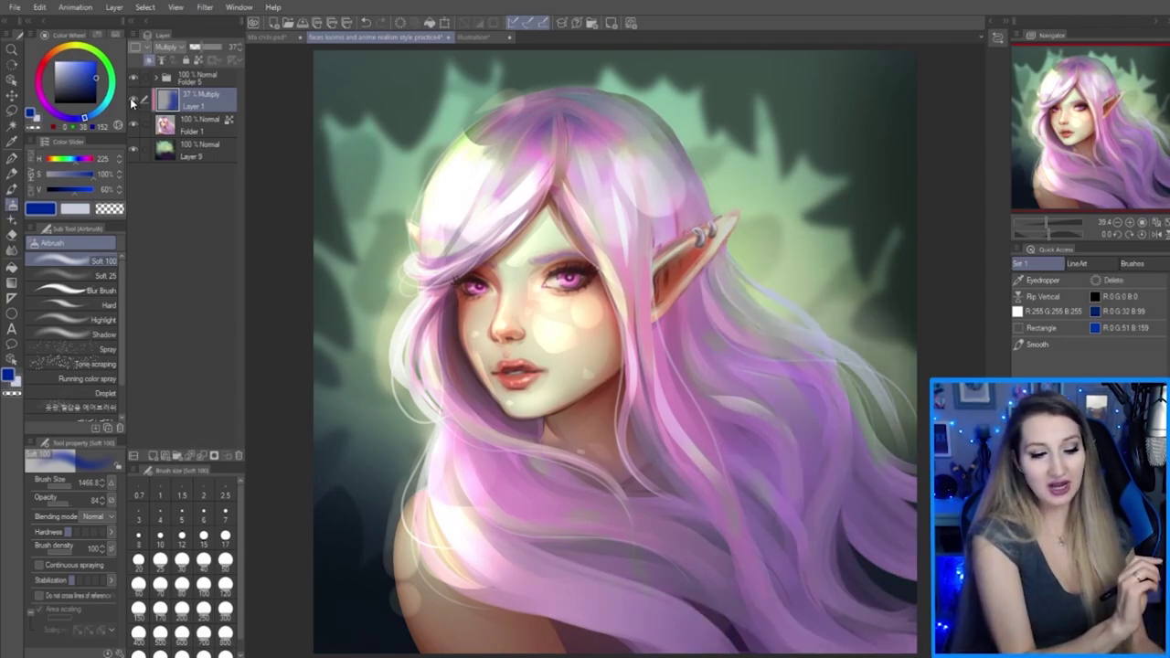
pyautogui.click(133, 100)
pyautogui.click(134, 100)
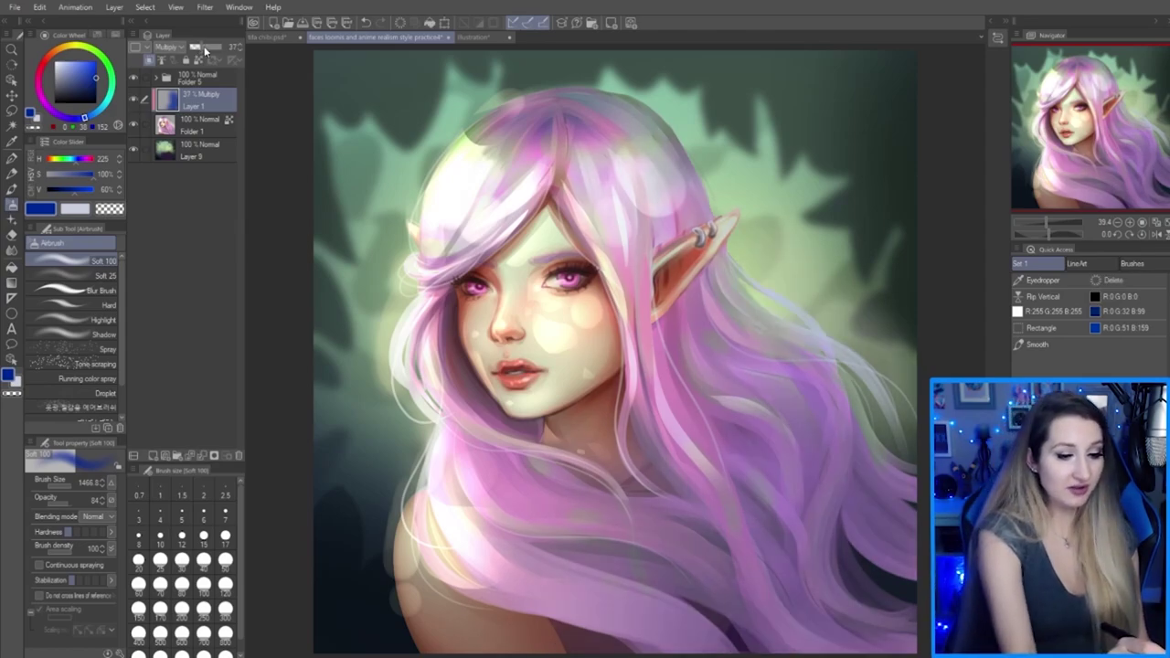
# Restore the blue Multiply layer to 100% opacity and delete the layer
pyautogui.moveTo(206, 51)
pyautogui.mouseDown()
pyautogui.moveTo(220, 47)
pyautogui.moveTo(187, 45)
pyautogui.moveTo(228, 55)
pyautogui.mouseUp()
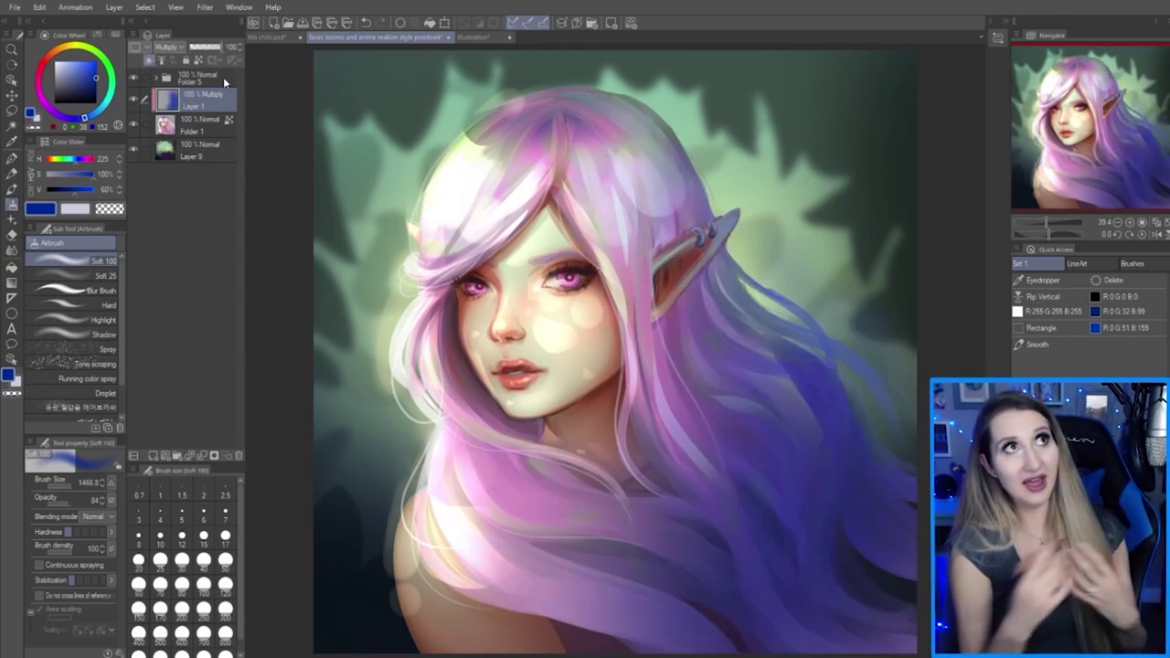
pyautogui.click(240, 457)
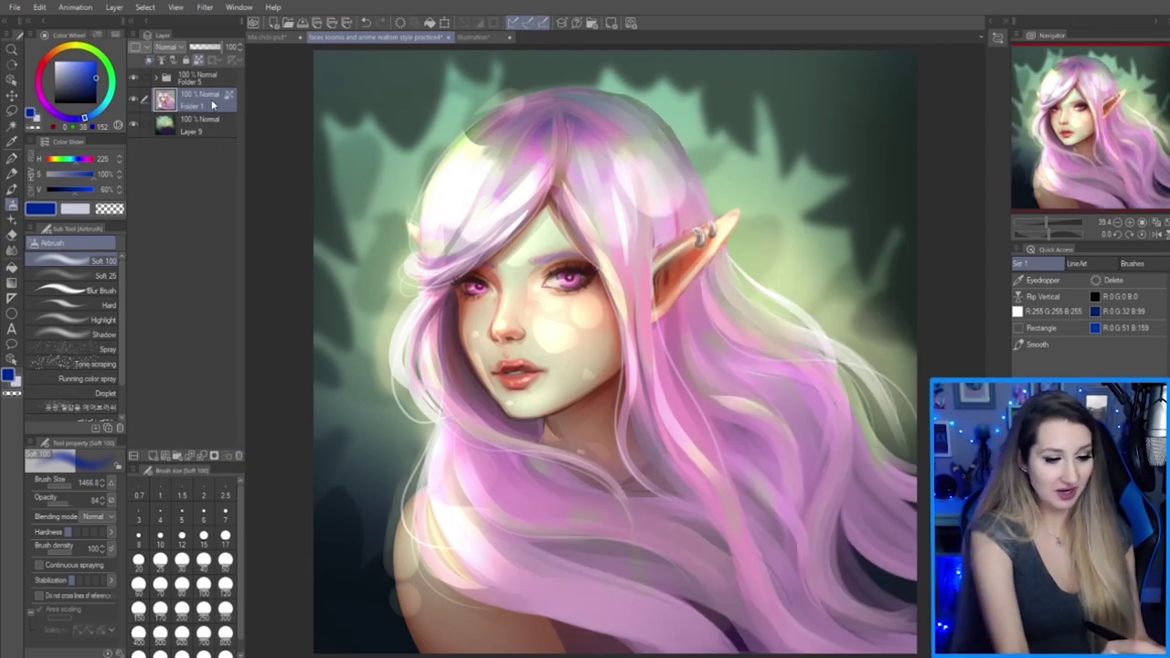
# Fade Folder 1 to 27% opacity and background Layer 9 to 0%, restoring each to 100%
pyautogui.hotkey('ctrl', 'z')
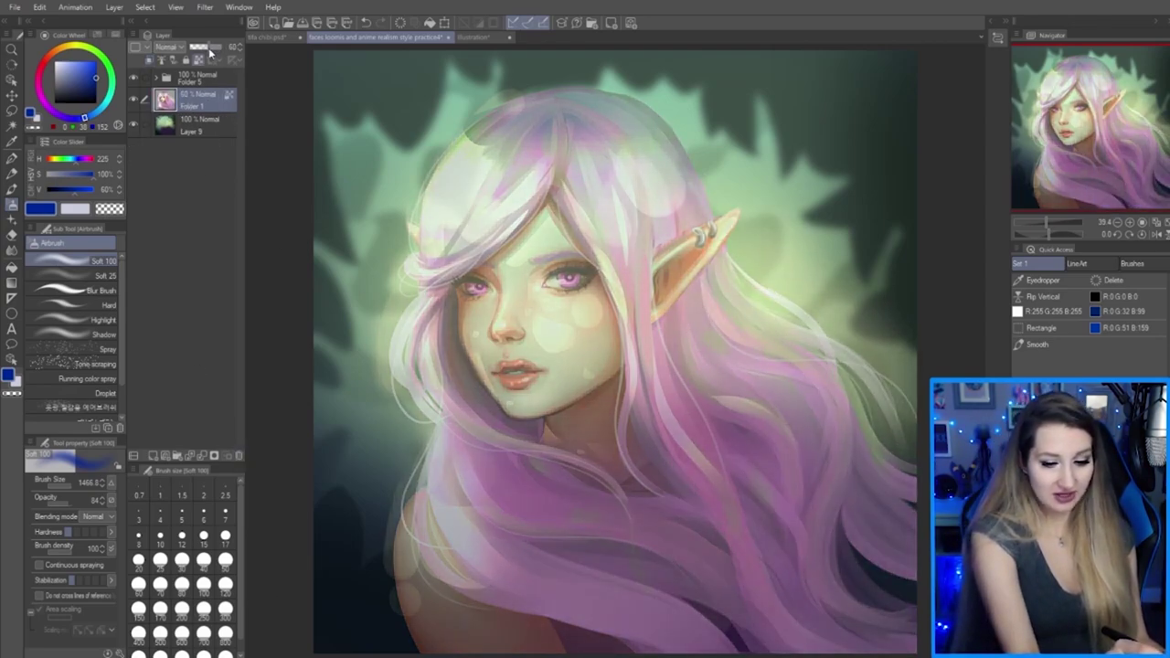
pyautogui.hotkey('ctrl', 'y')
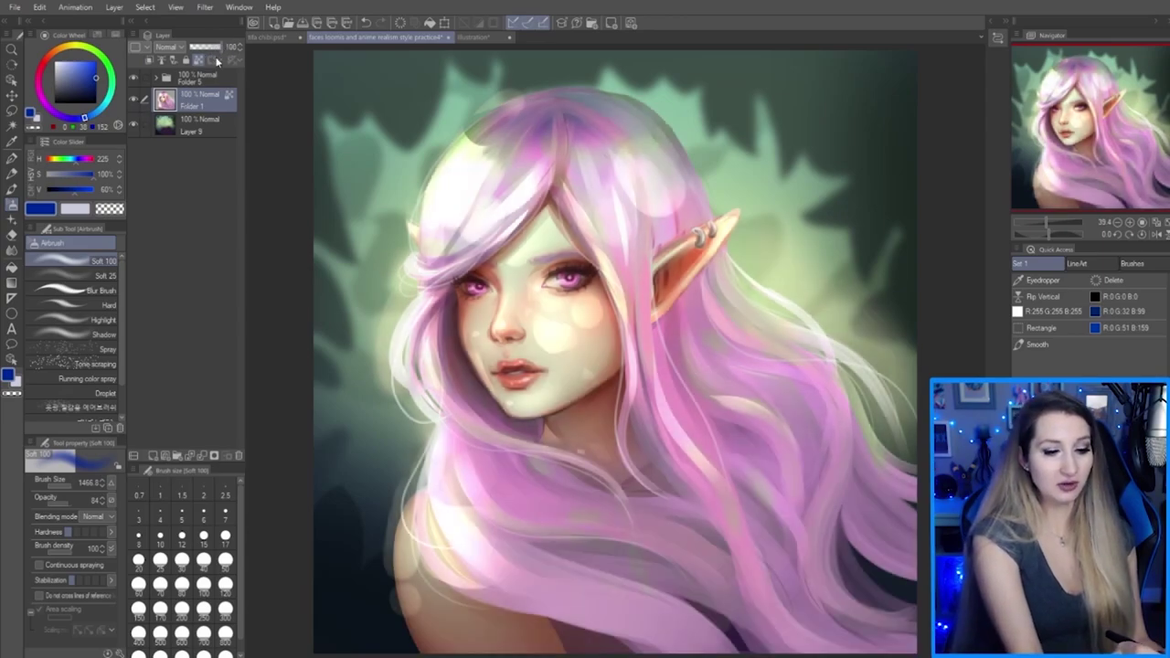
pyautogui.moveTo(224, 48)
pyautogui.mouseDown()
pyautogui.moveTo(188, 61)
pyautogui.moveTo(224, 60)
pyautogui.moveTo(188, 60)
pyautogui.moveTo(198, 59)
pyautogui.mouseUp()
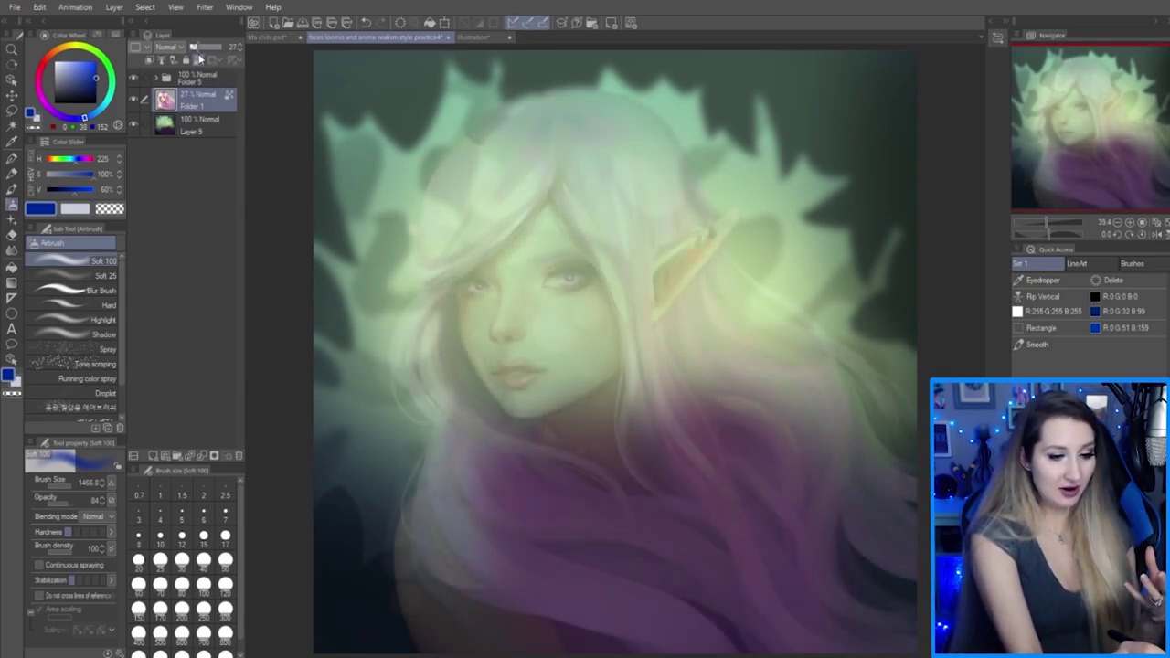
pyautogui.moveTo(201, 59)
pyautogui.mouseDown()
pyautogui.moveTo(231, 57)
pyautogui.moveTo(184, 59)
pyautogui.mouseUp()
pyautogui.click(227, 129)
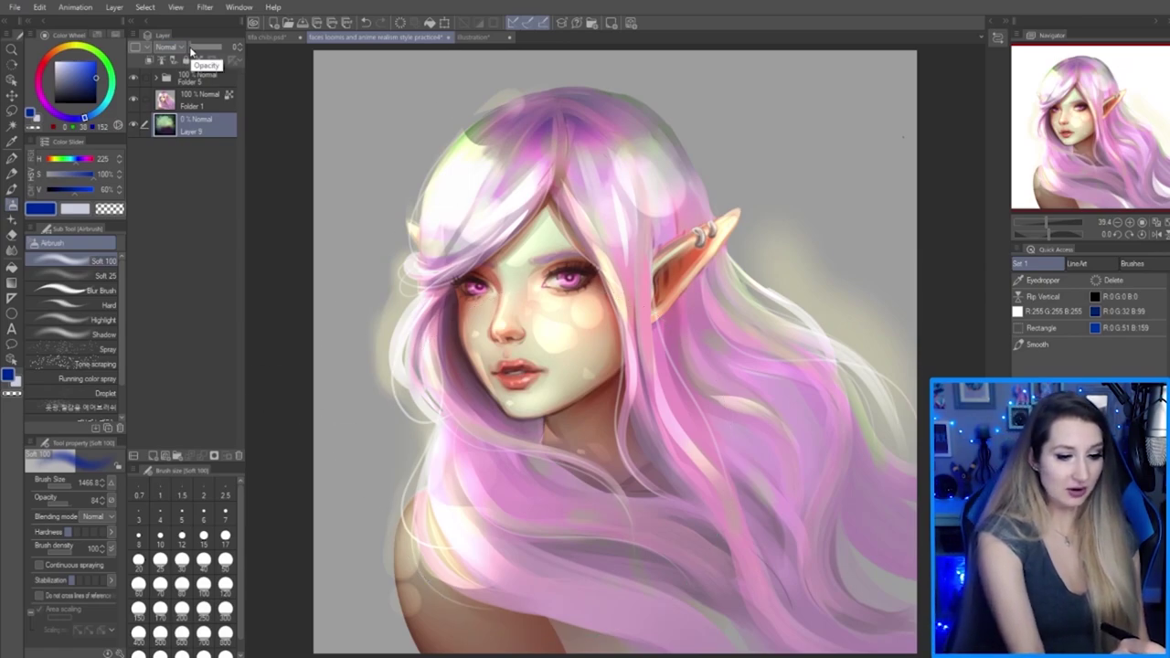
pyautogui.moveTo(191, 49); pyautogui.dragTo(246, 59)
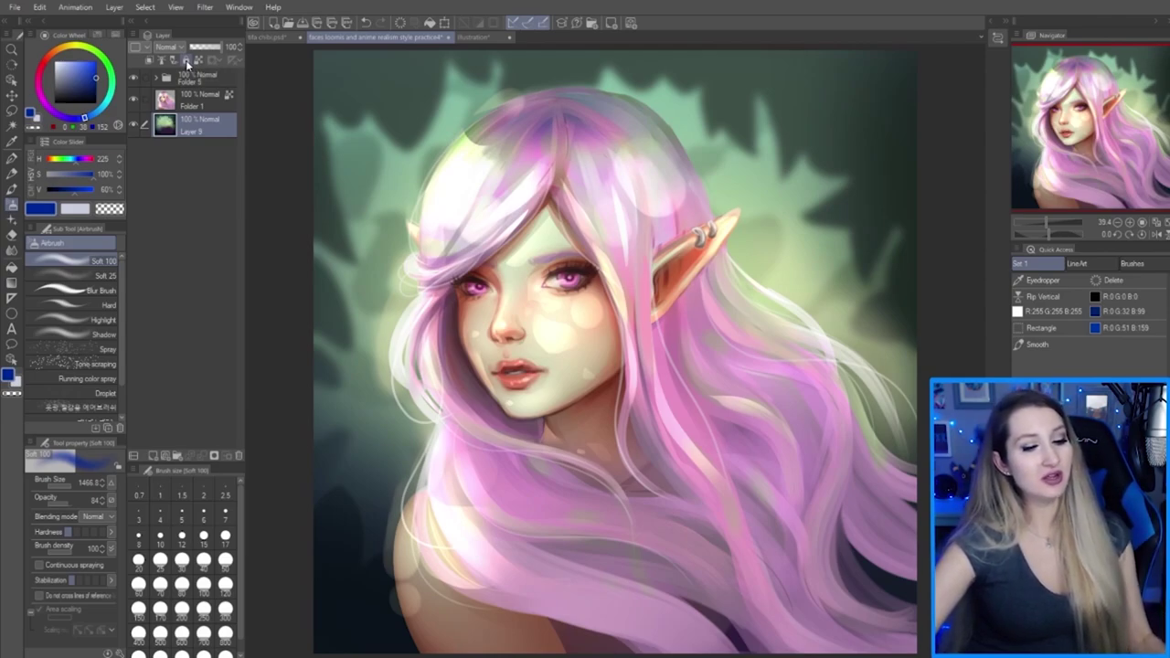
# Lock background Layer 9, unlock it to test a blue airbrush stroke, undo the stroke, and lock the layer again
pyautogui.click(187, 60)
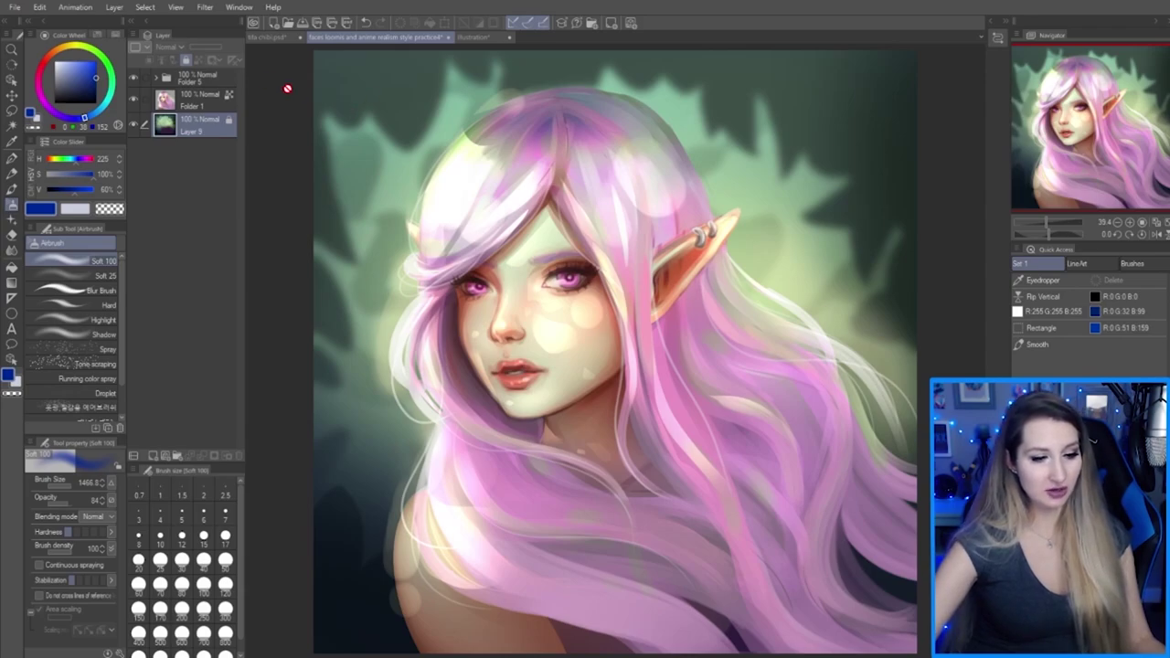
pyautogui.click(187, 60)
pyautogui.moveTo(417, 210)
pyautogui.mouseDown()
pyautogui.moveTo(485, 196)
pyautogui.moveTo(704, 338)
pyautogui.moveTo(667, 321)
pyautogui.mouseUp()
pyautogui.hotkey('ctrl', 'z')
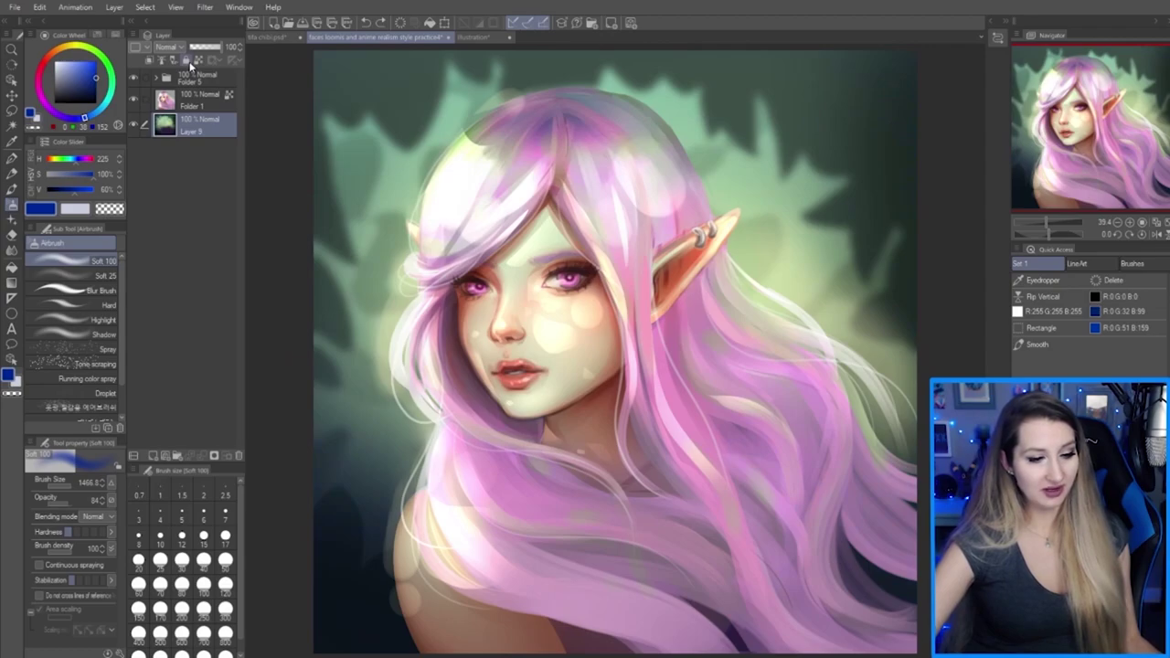
pyautogui.click(190, 62)
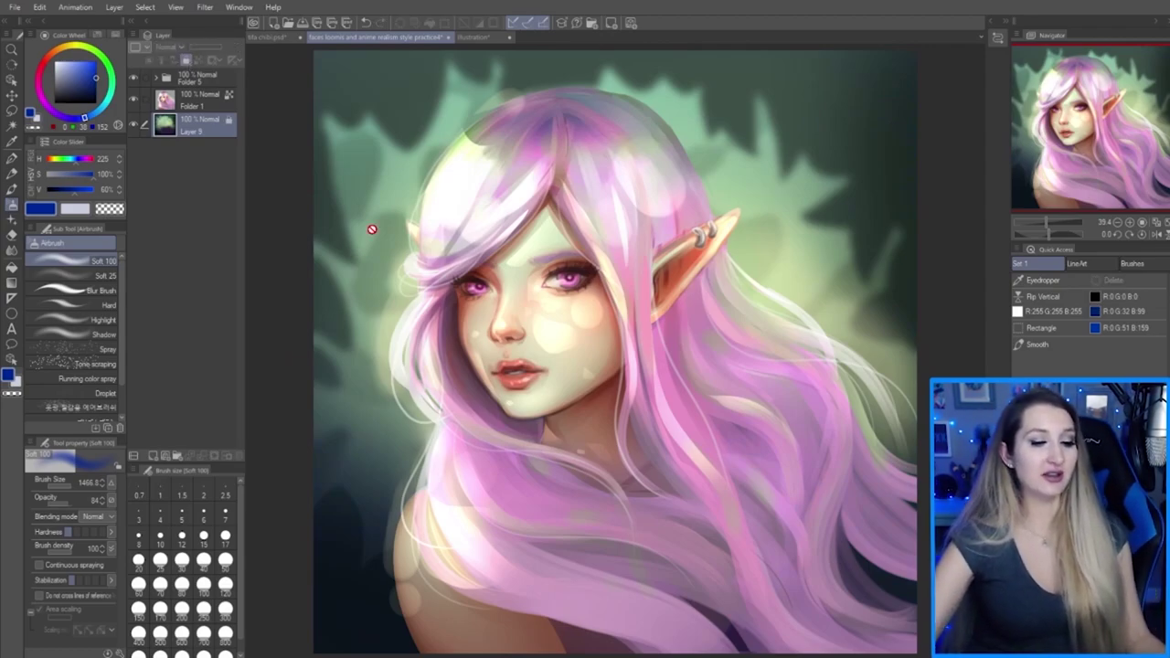
# Add a Brightness/Contrast correction layer above Folder 1 with the brightness raised to about 73
pyautogui.click(201, 98)
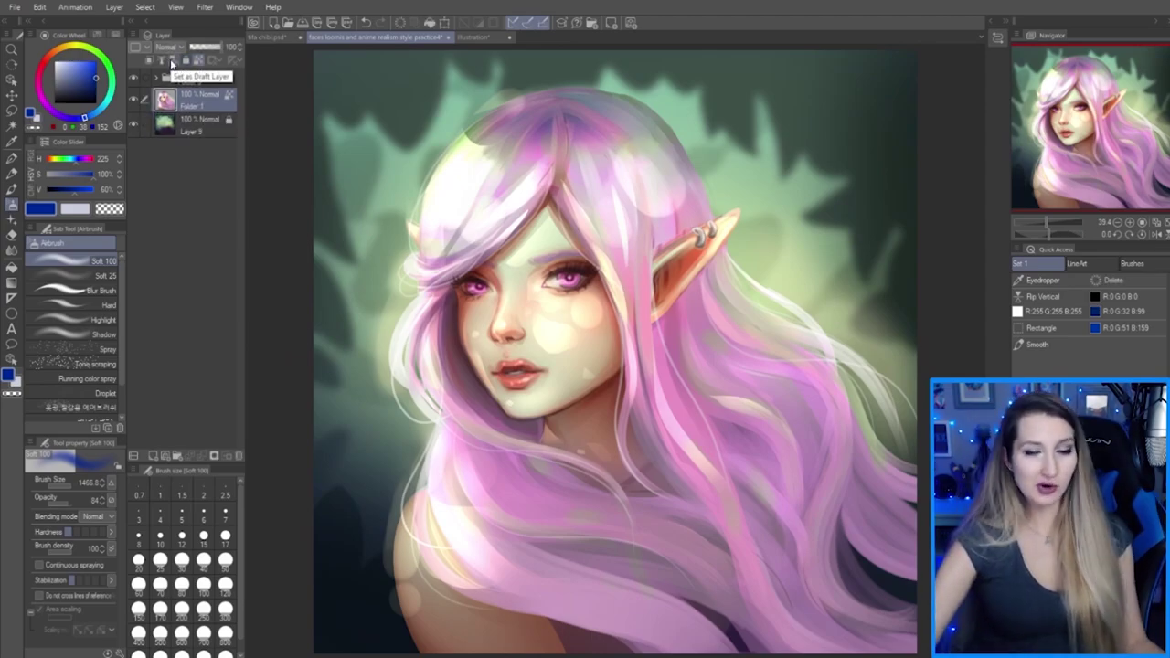
pyautogui.click(115, 8)
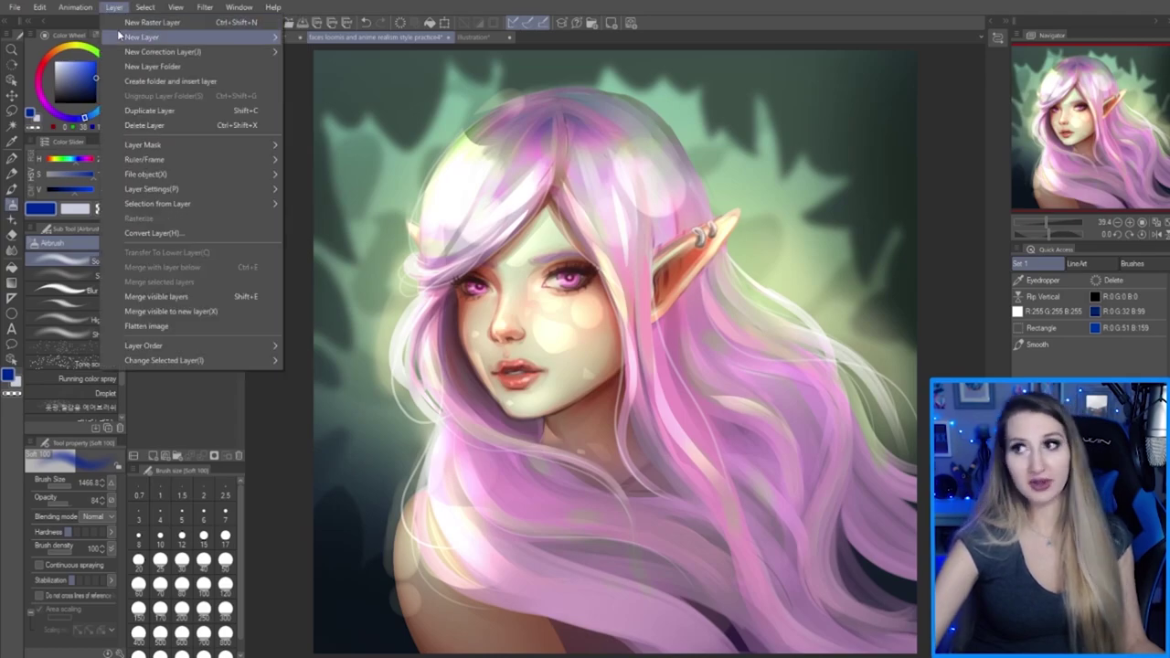
pyautogui.moveTo(120, 40)
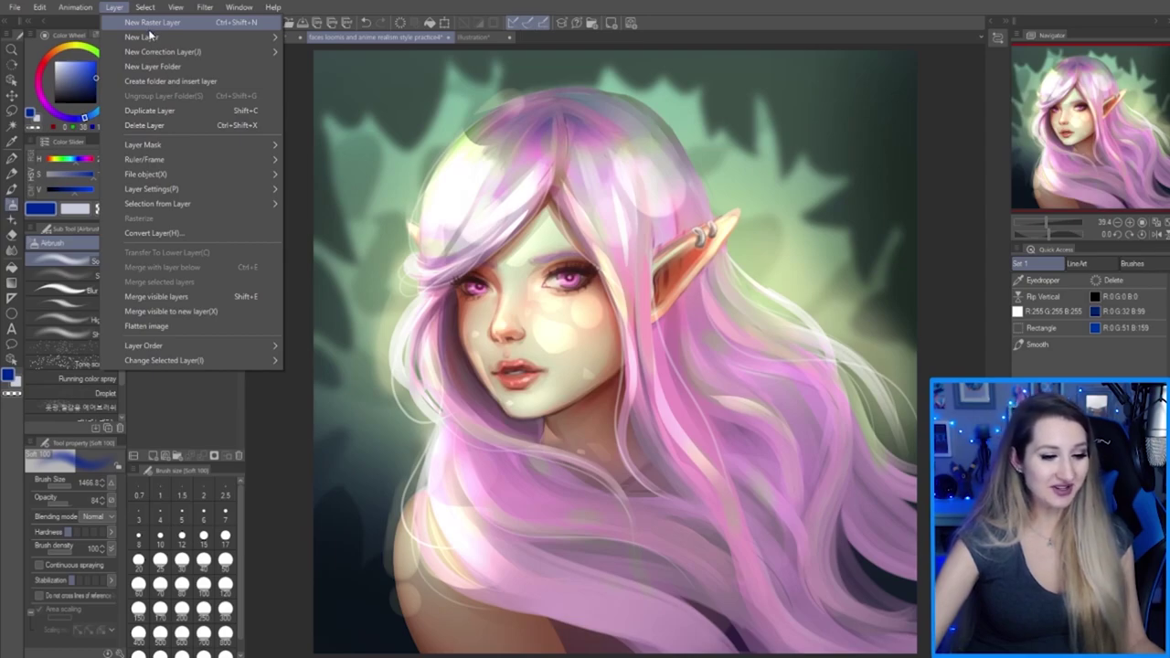
pyautogui.moveTo(169, 37)
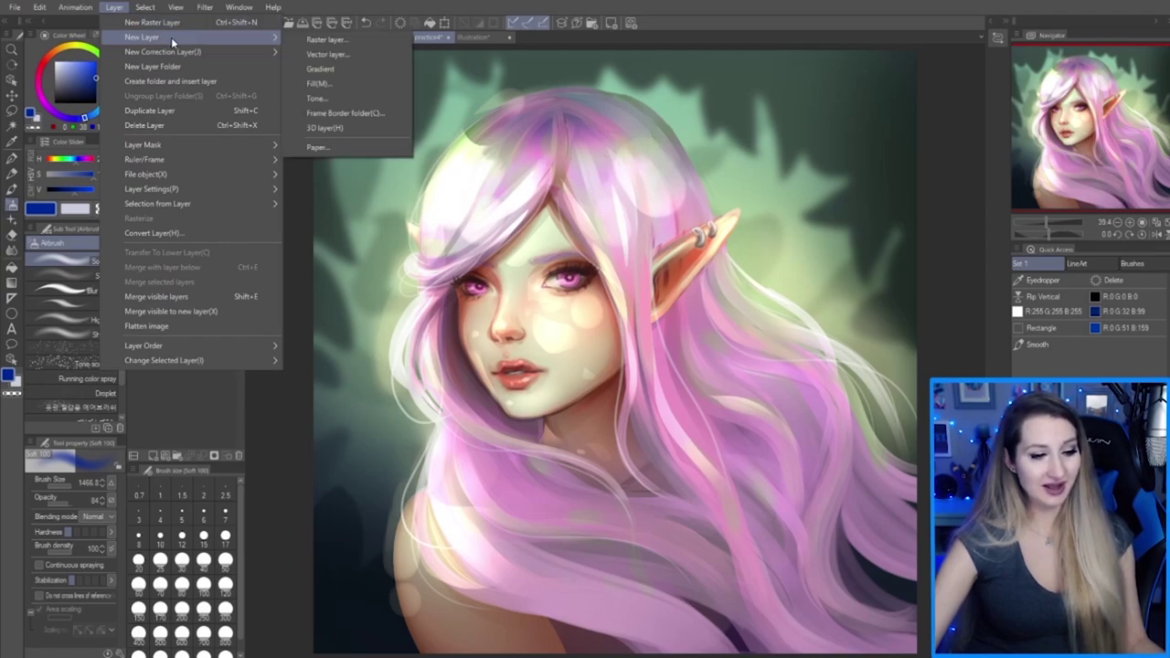
pyautogui.moveTo(173, 52)
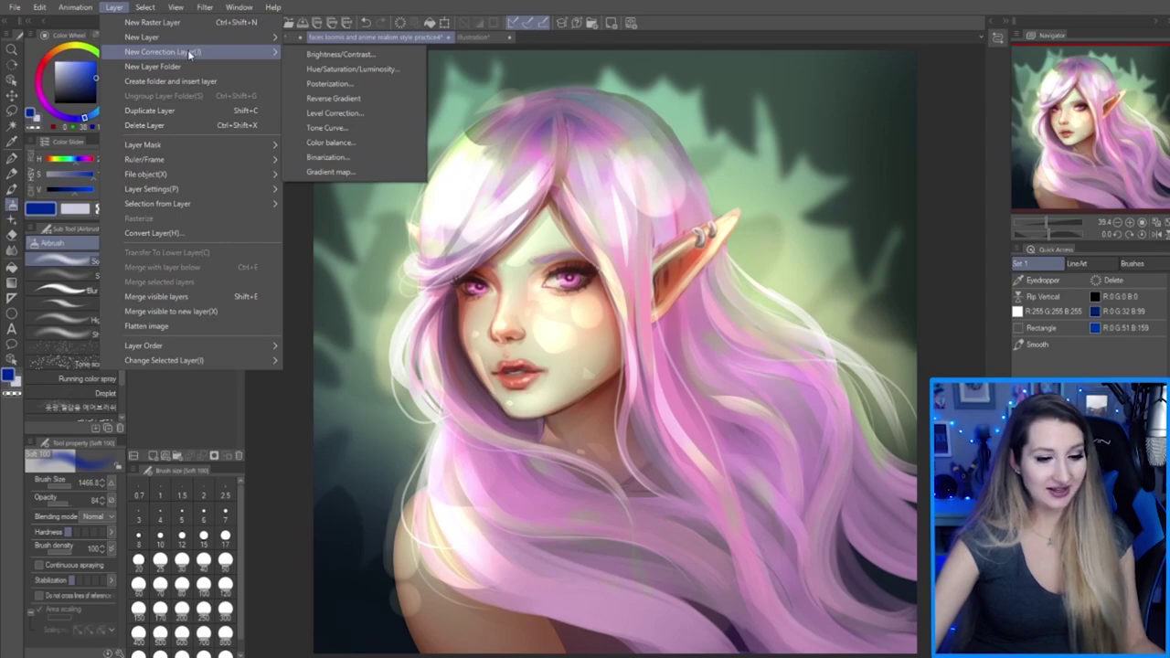
pyautogui.click(317, 61)
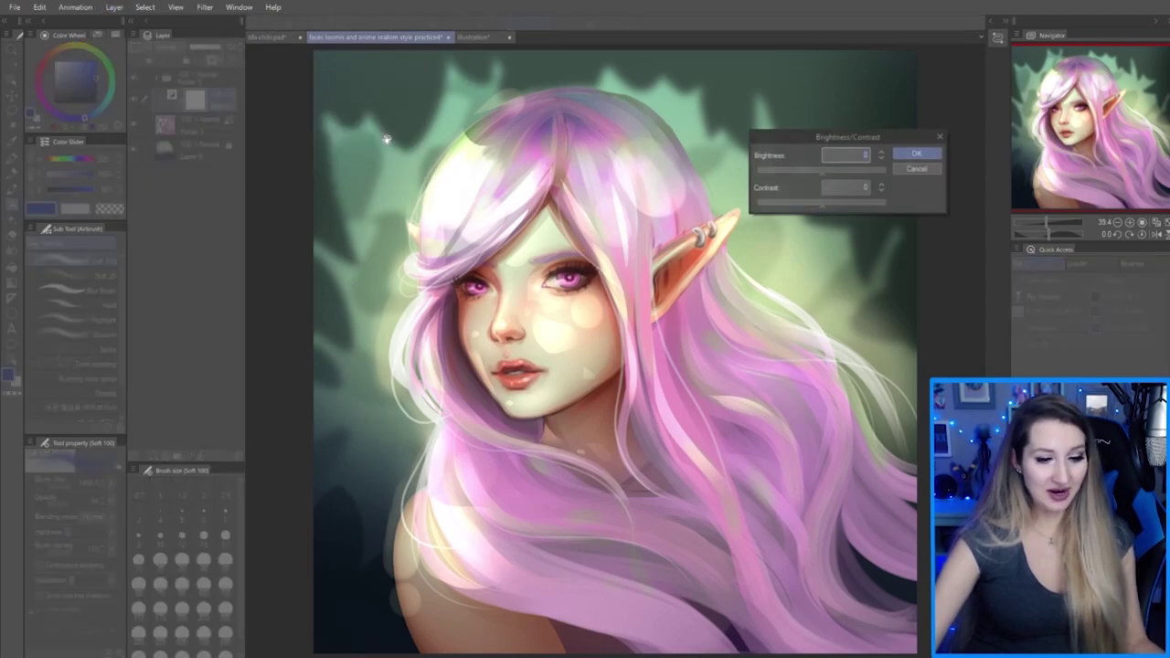
pyautogui.moveTo(819, 171); pyautogui.dragTo(867, 180)
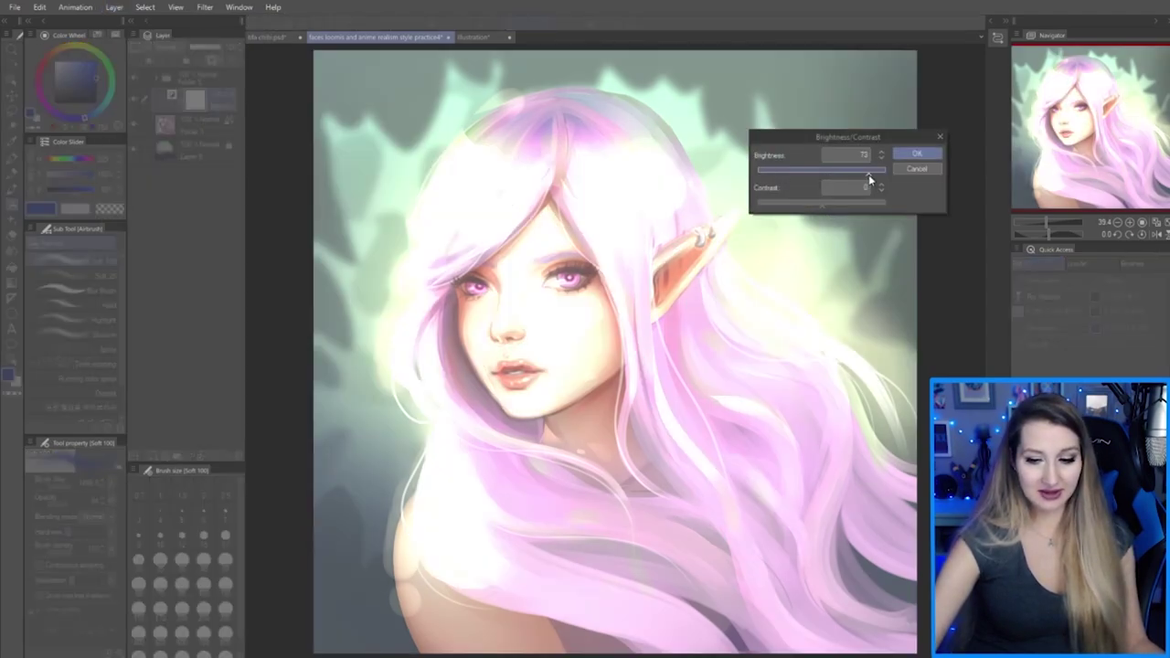
pyautogui.click(908, 155)
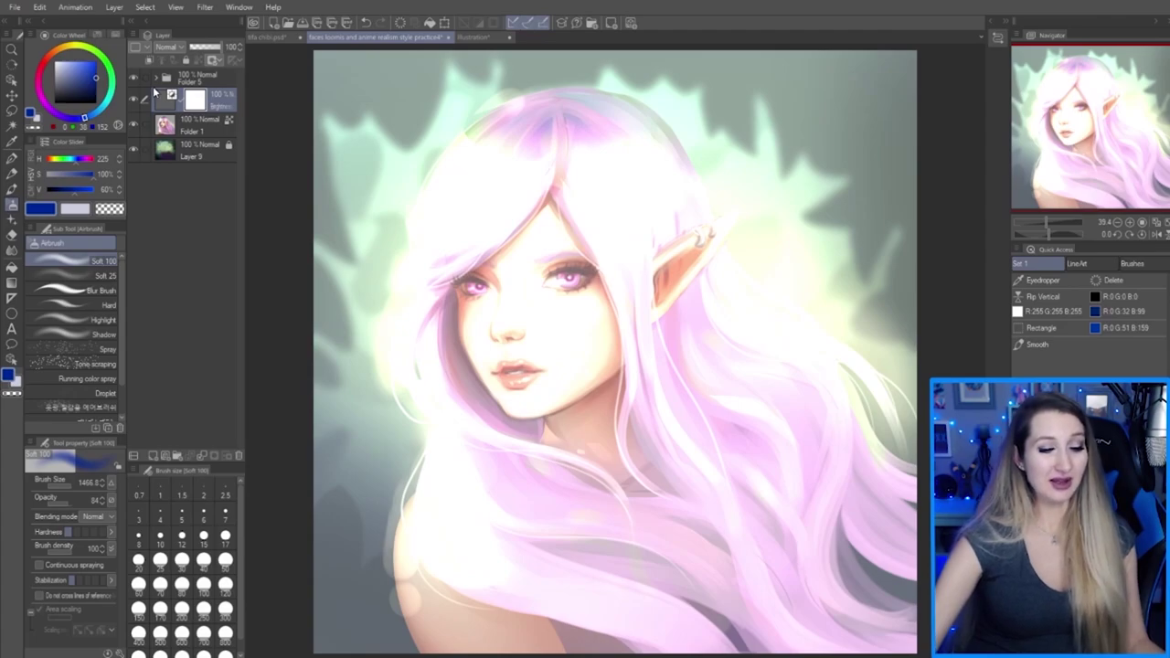
# Toggle the Brightness/Contrast layer's visibility to compare its effect and lower its opacity
pyautogui.click(134, 99)
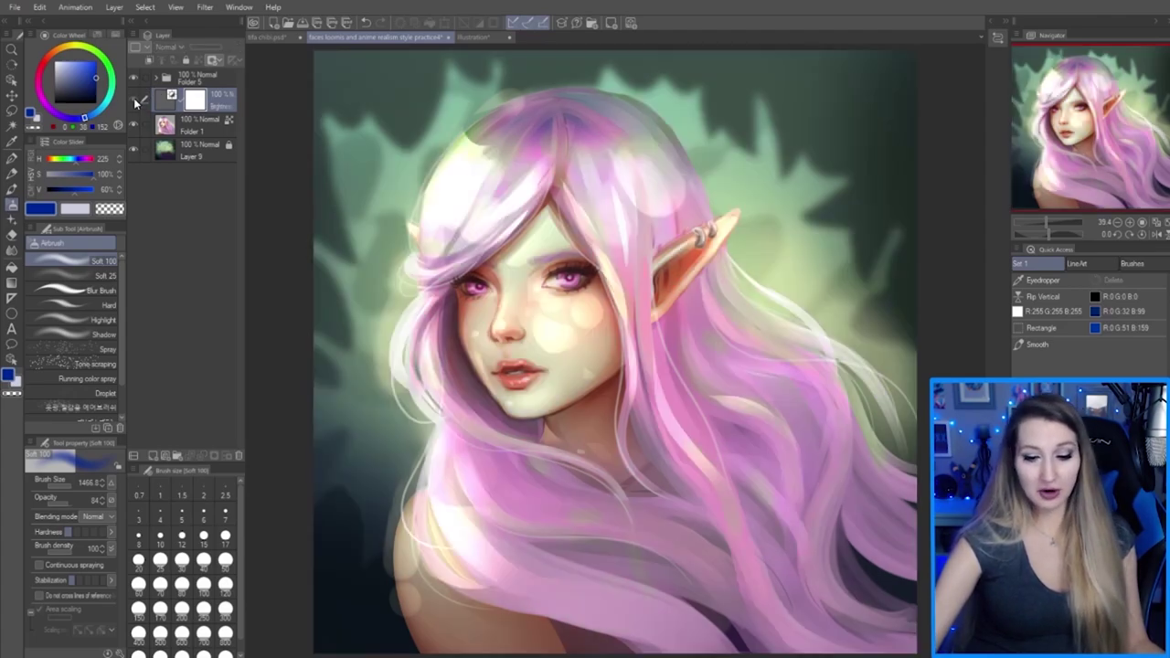
pyautogui.click(134, 99)
pyautogui.click(135, 98)
pyautogui.click(134, 99)
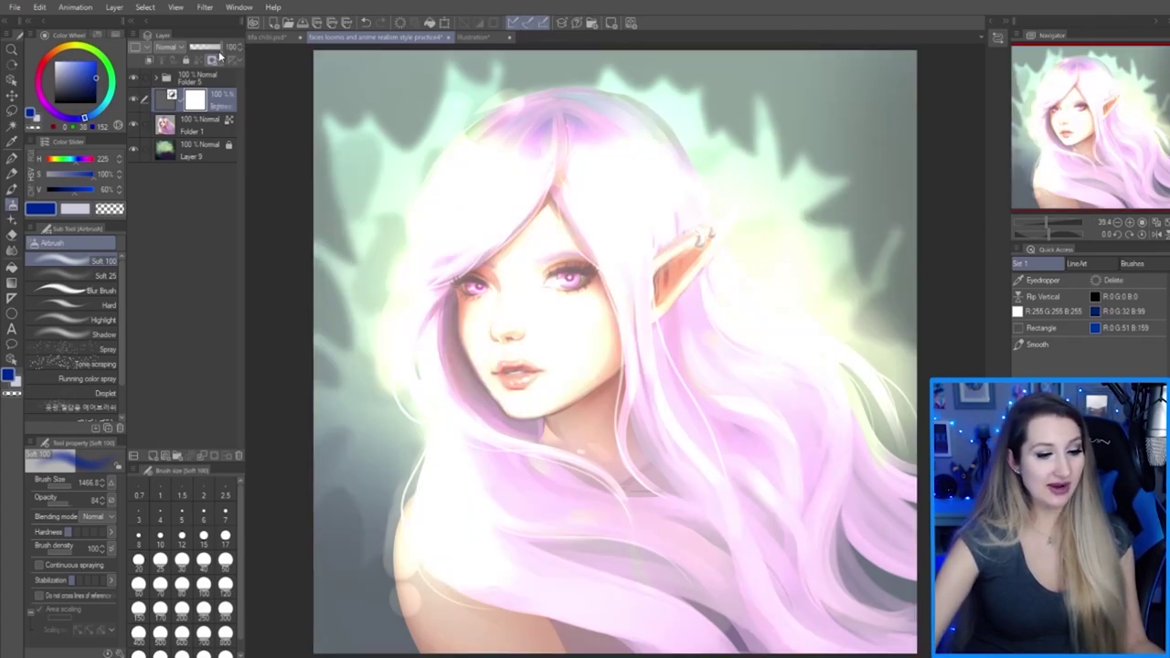
pyautogui.moveTo(209, 53); pyautogui.dragTo(197, 46)
# Flatten the elf painting into a single layer
pyautogui.click(113, 6)
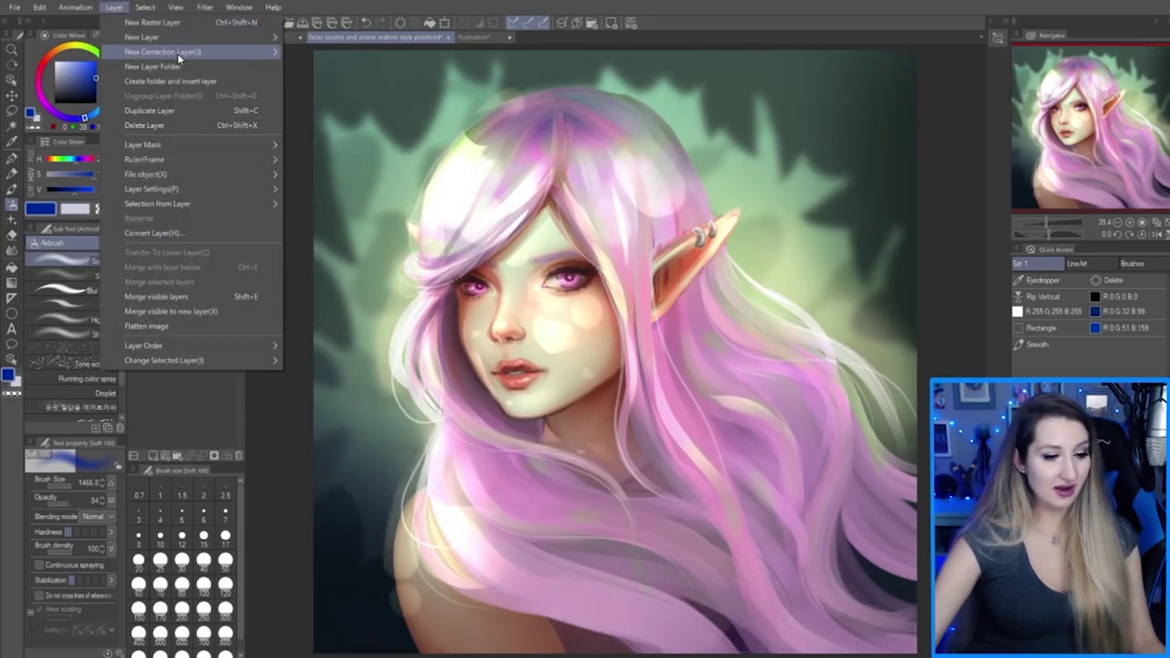
pyautogui.moveTo(179, 53)
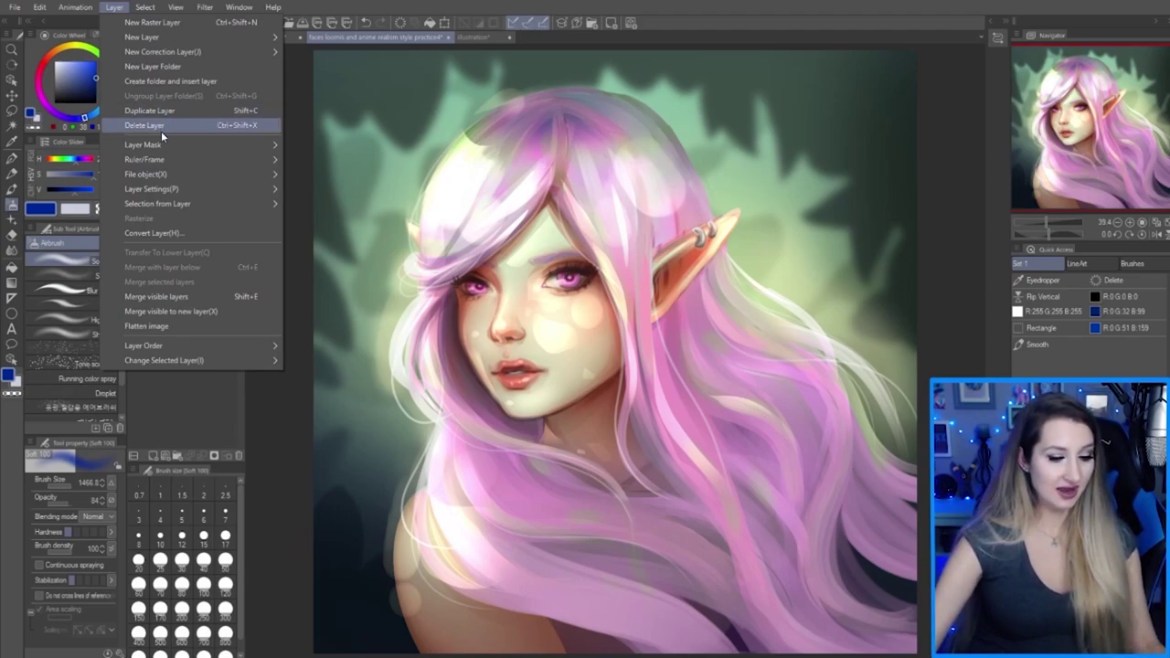
pyautogui.click(199, 328)
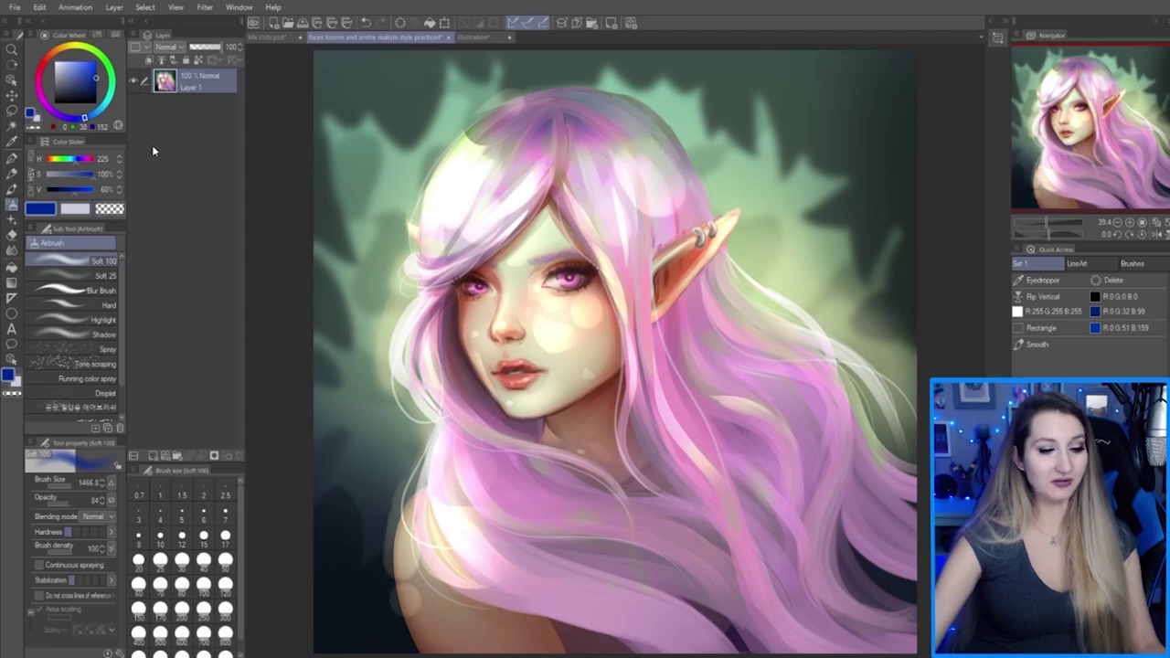